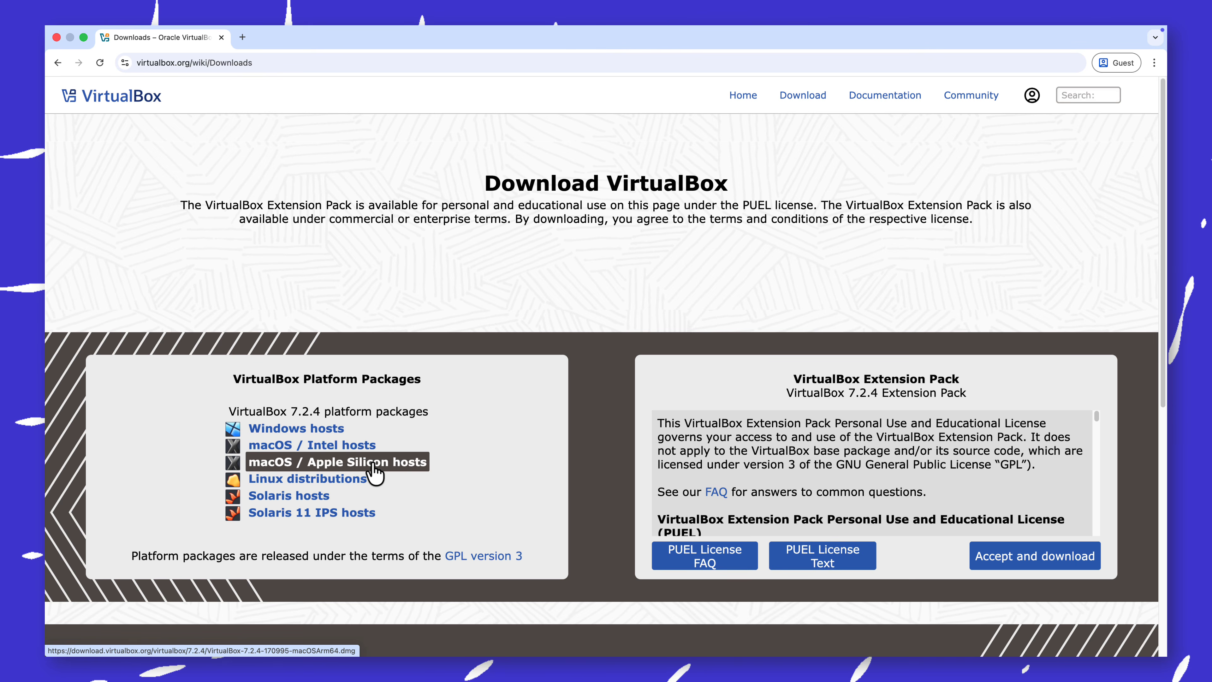
# Download the VirtualBox package for macOS / Apple Silicon hosts and the VirtualBox Extension Pack, saving both to the Downloads folder
pyautogui.click(374, 472)
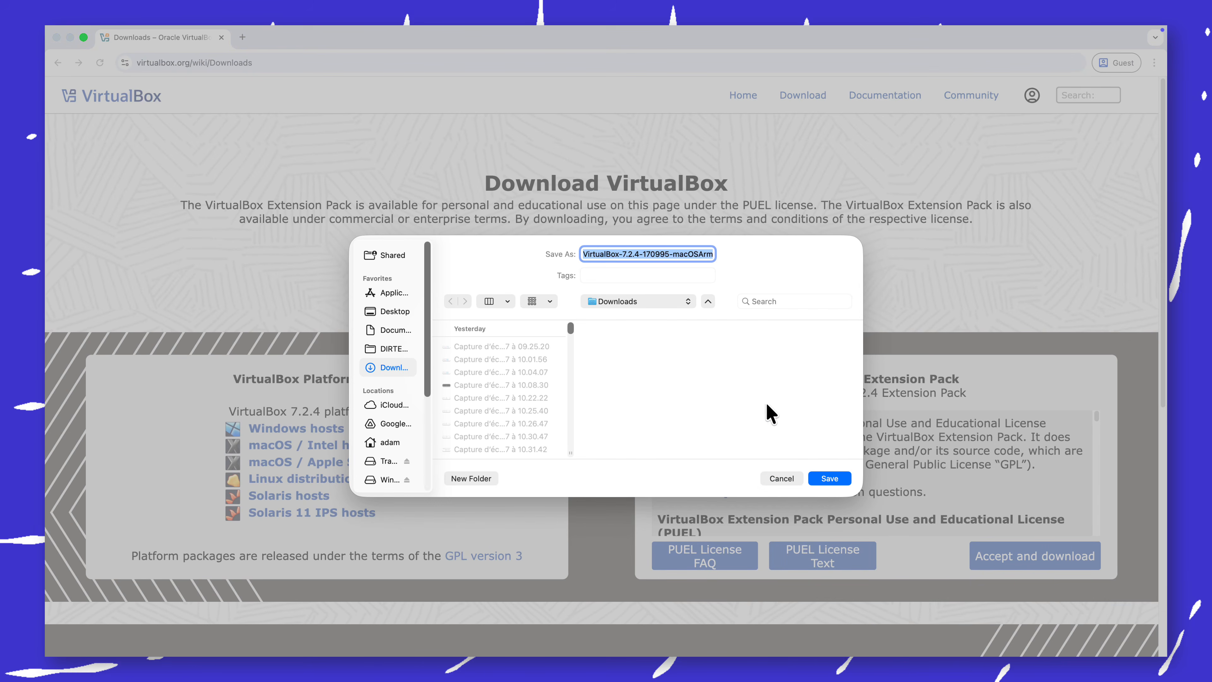
pyautogui.click(829, 479)
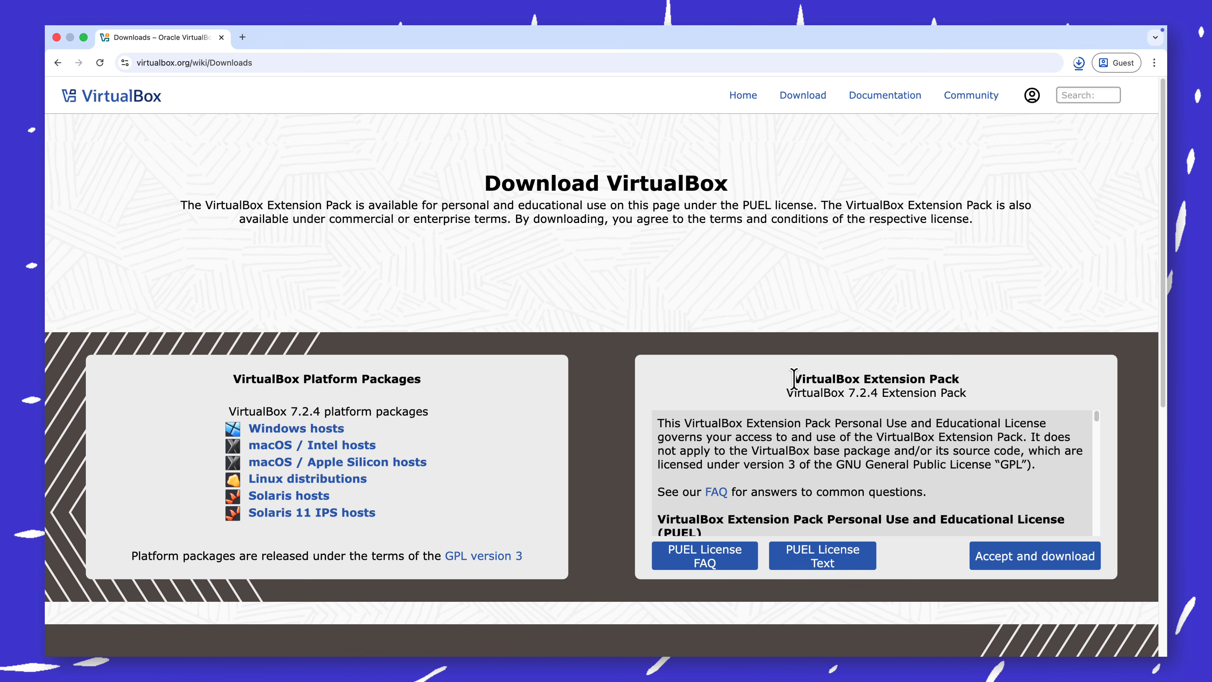
pyautogui.moveTo(793, 379); pyautogui.dragTo(974, 382)
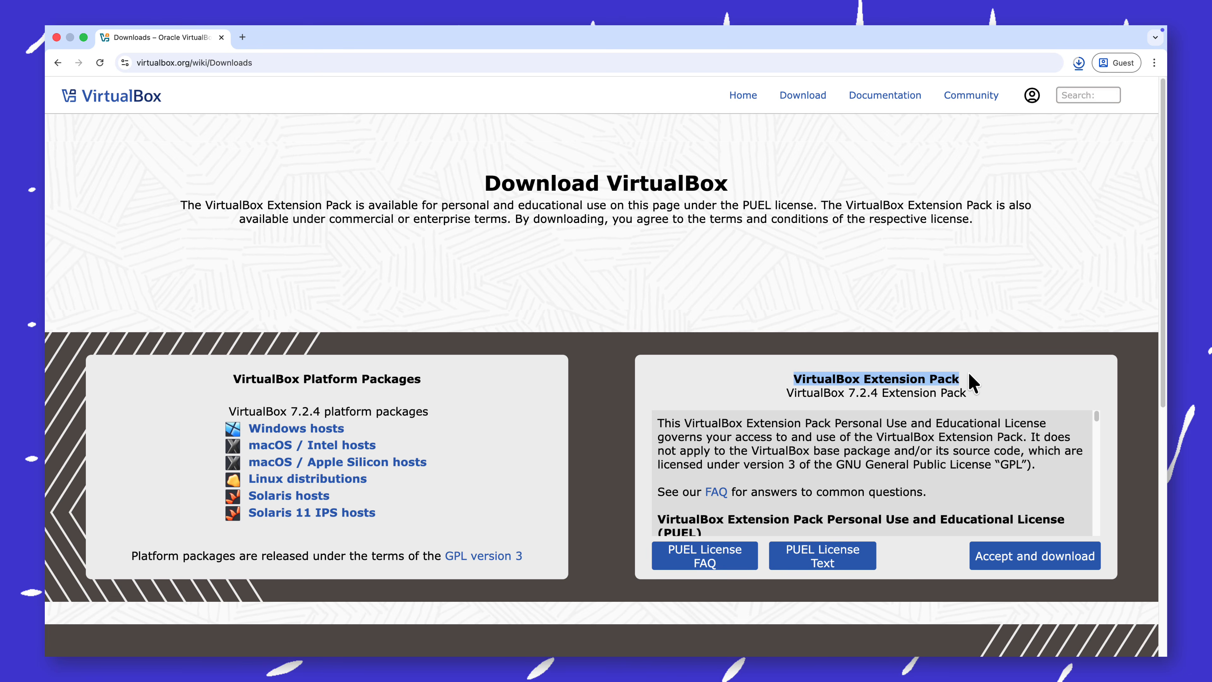
pyautogui.click(939, 378)
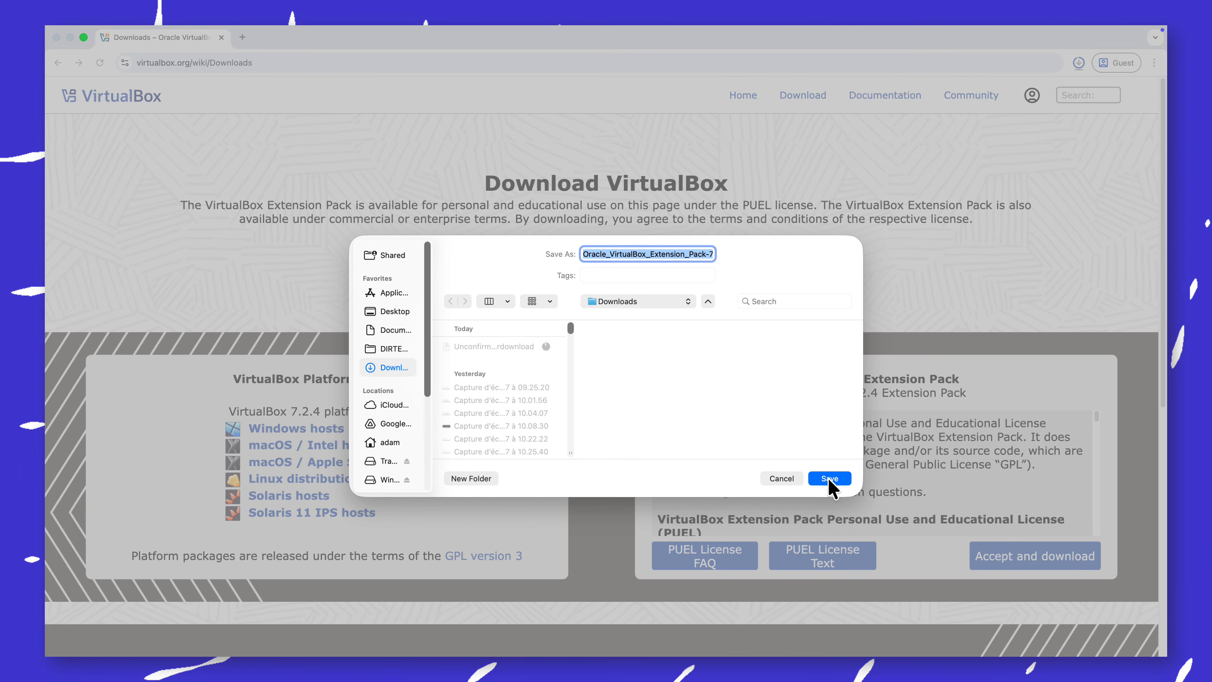
pyautogui.click(829, 478)
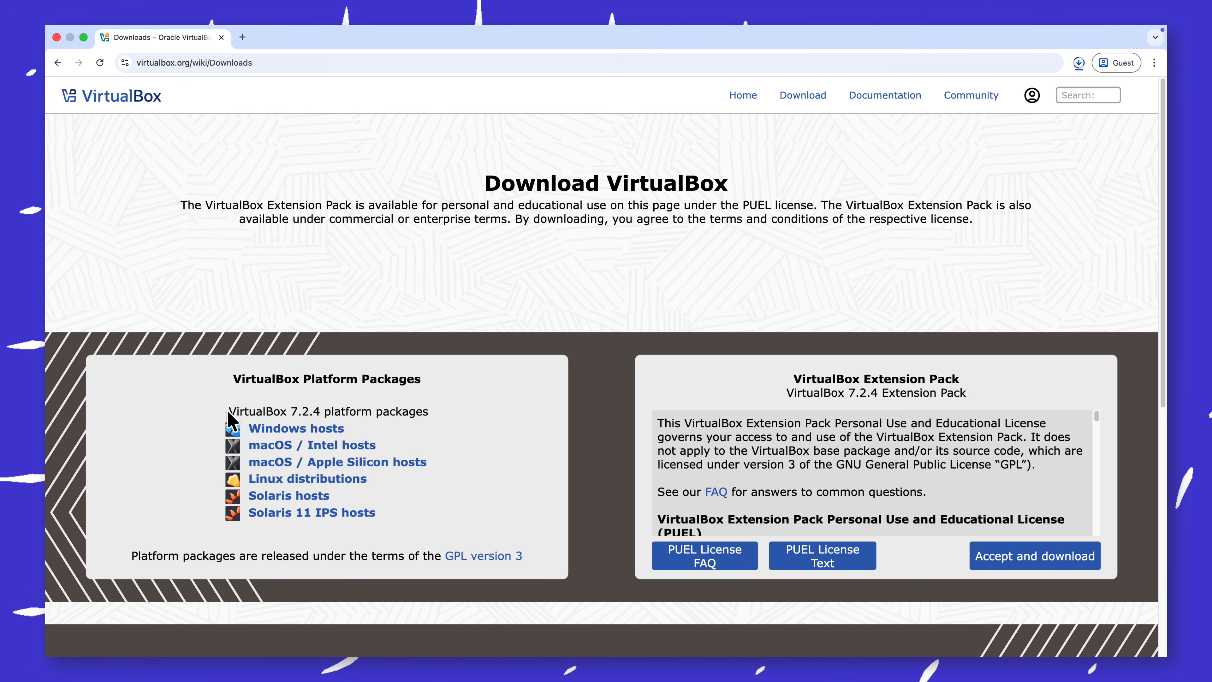
# Compare the version of the VirtualBox platform packages with the version of the Extension Pack
pyautogui.moveTo(229, 412); pyautogui.dragTo(430, 412)
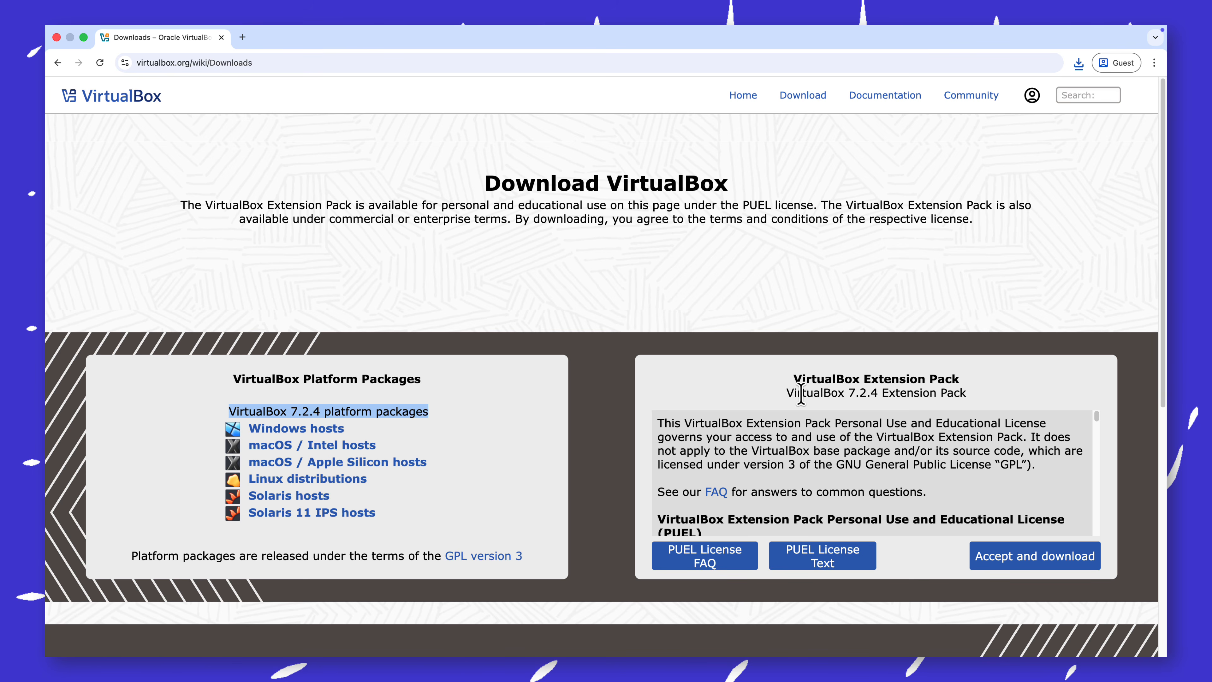
pyautogui.moveTo(789, 393); pyautogui.dragTo(993, 403)
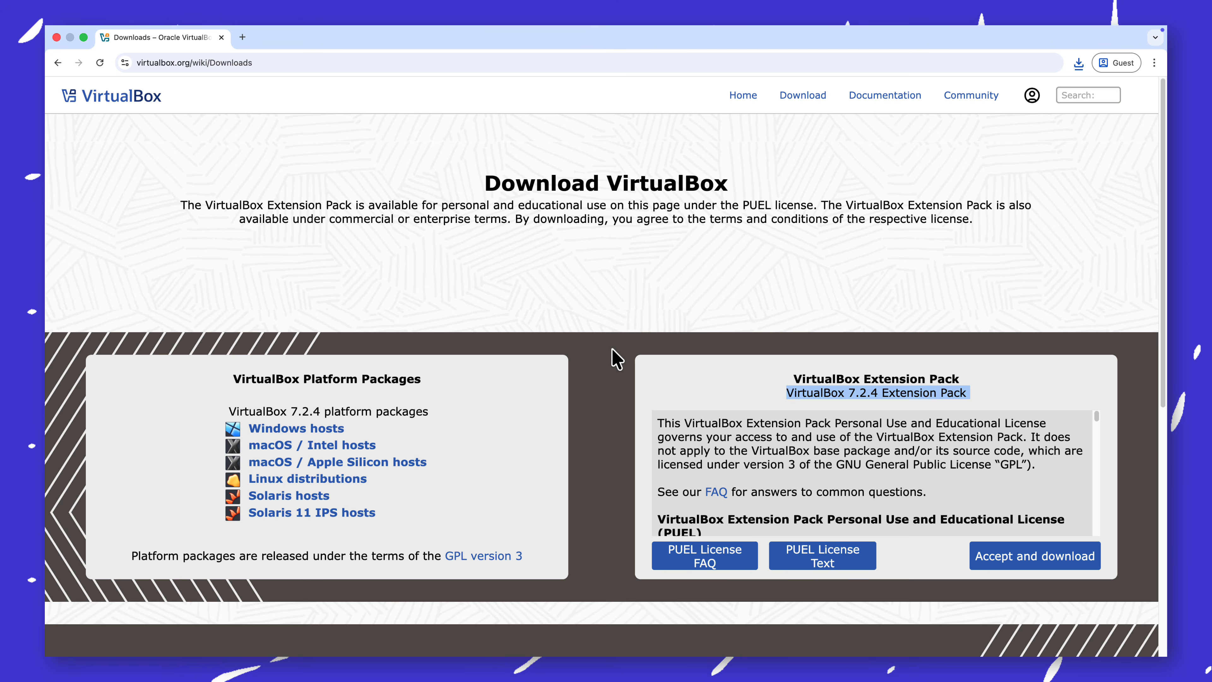
pyautogui.click(616, 359)
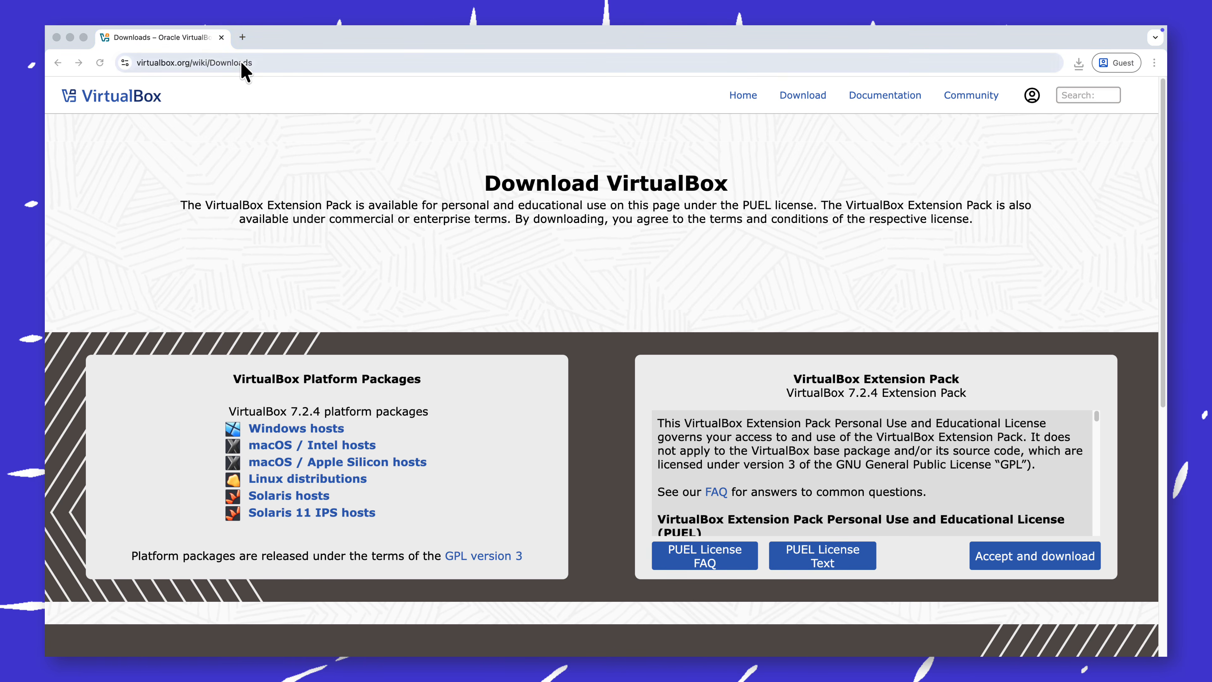
# Open Microsoft's Windows 11 download page in a new tab and find the note about ISOs for Arm64 devices
pyautogui.click(242, 36)
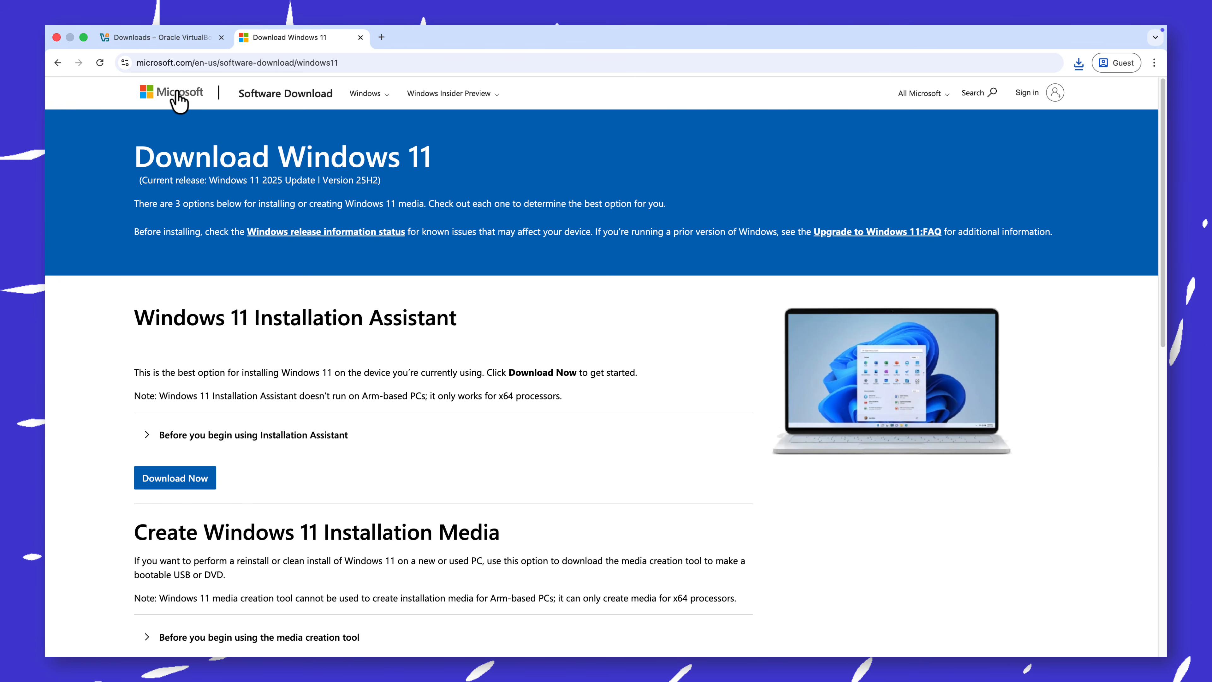
pyautogui.scroll(-10, 411, 239)
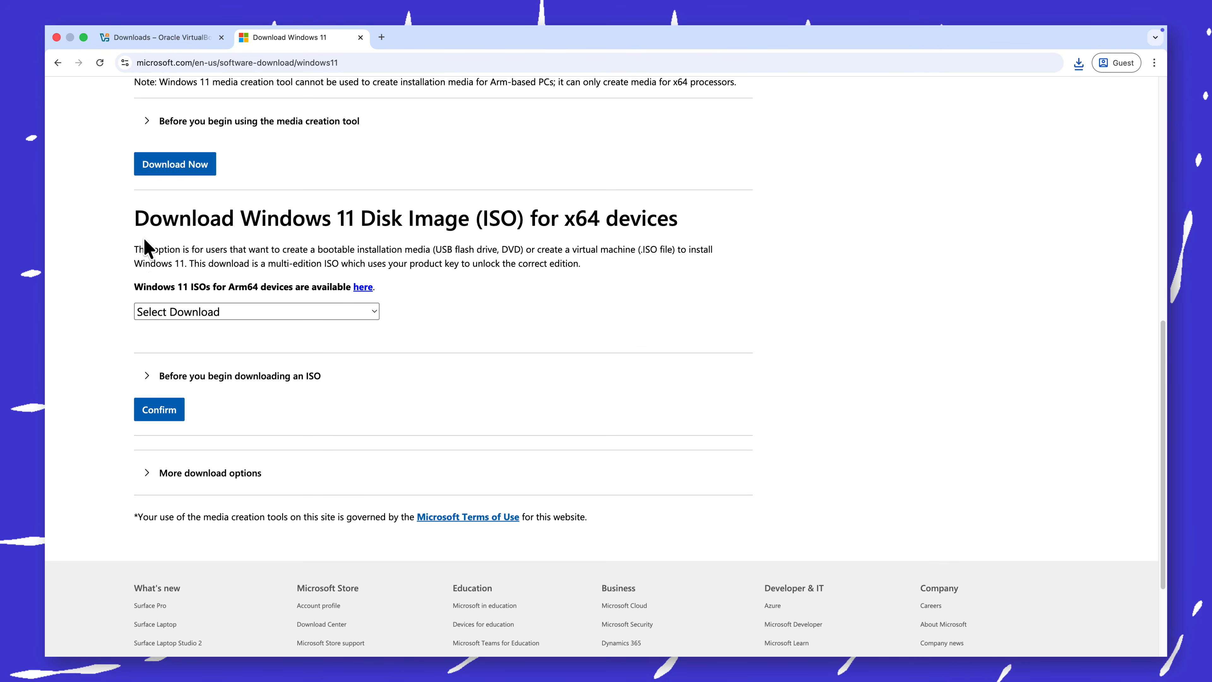
pyautogui.moveTo(137, 226); pyautogui.dragTo(249, 262)
pyautogui.click(143, 279)
pyautogui.moveTo(134, 287); pyautogui.dragTo(380, 289)
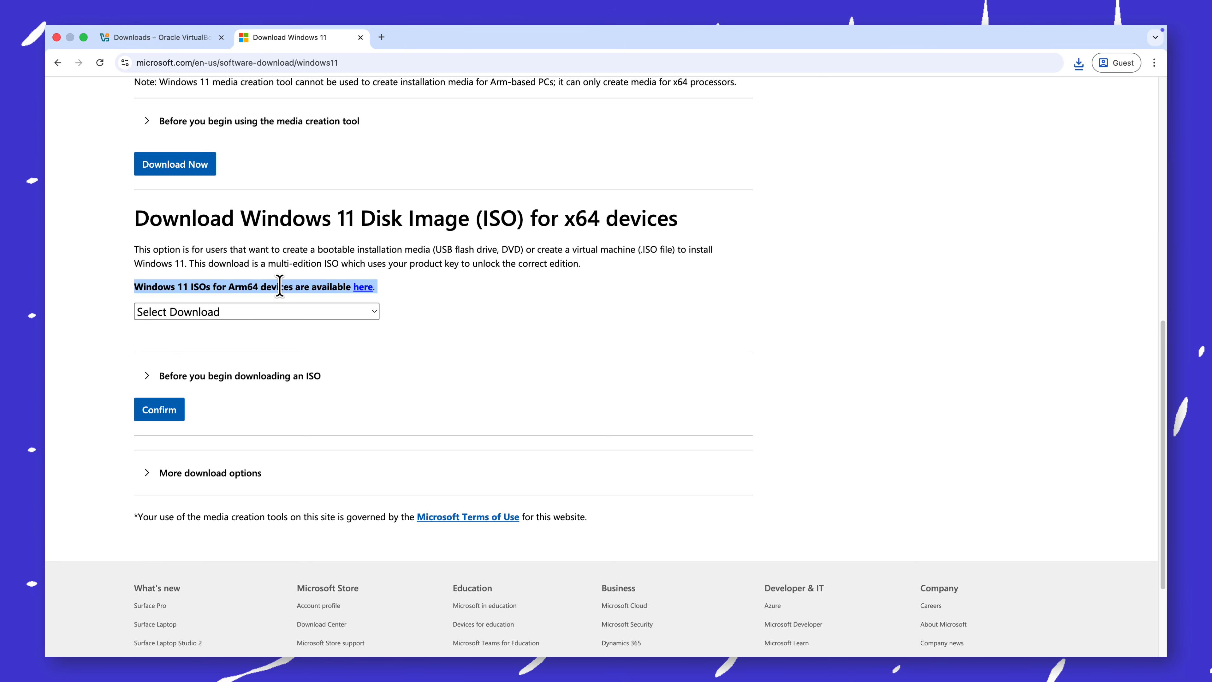
pyautogui.doubleClick(244, 287)
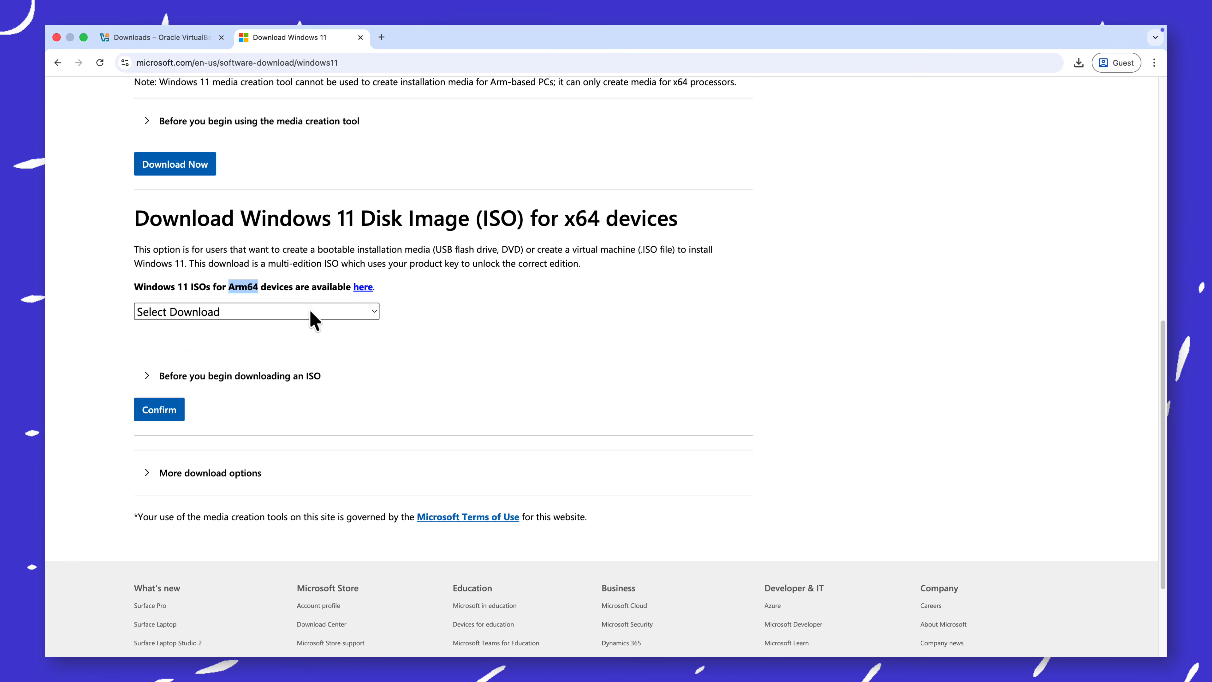
# Choose Windows 11 (multi-edition ISO for x64 devices) as the disk image download
pyautogui.click(277, 257)
pyautogui.click(254, 305)
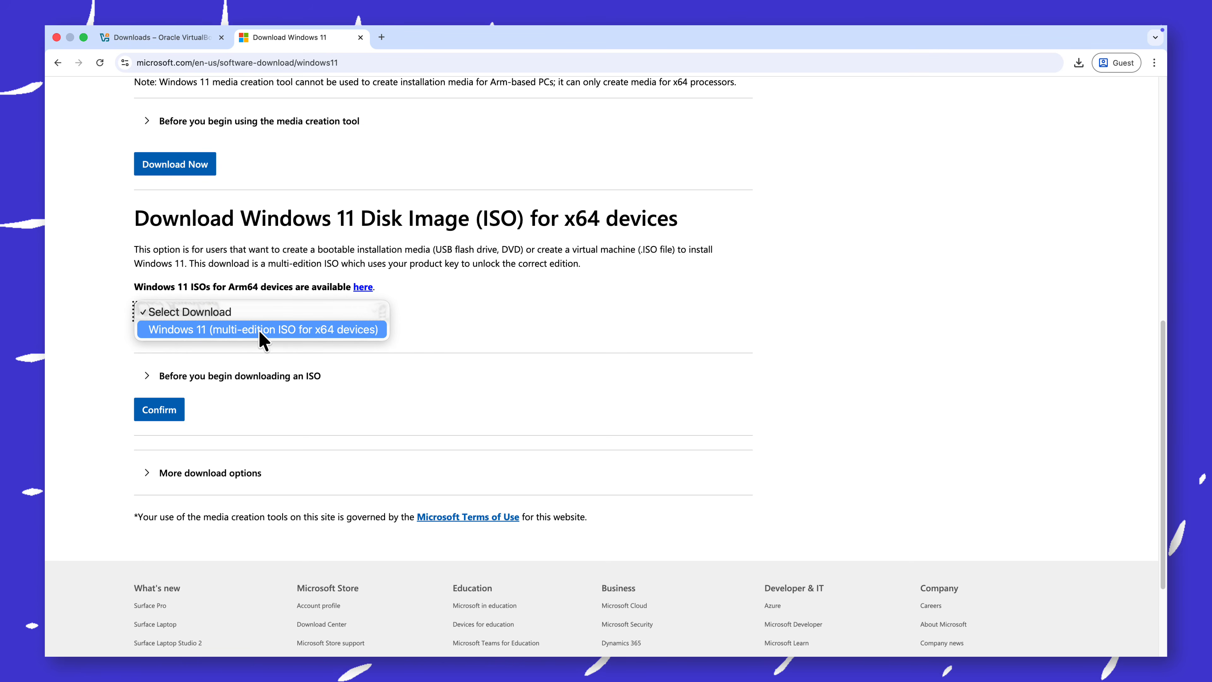
pyautogui.click(267, 329)
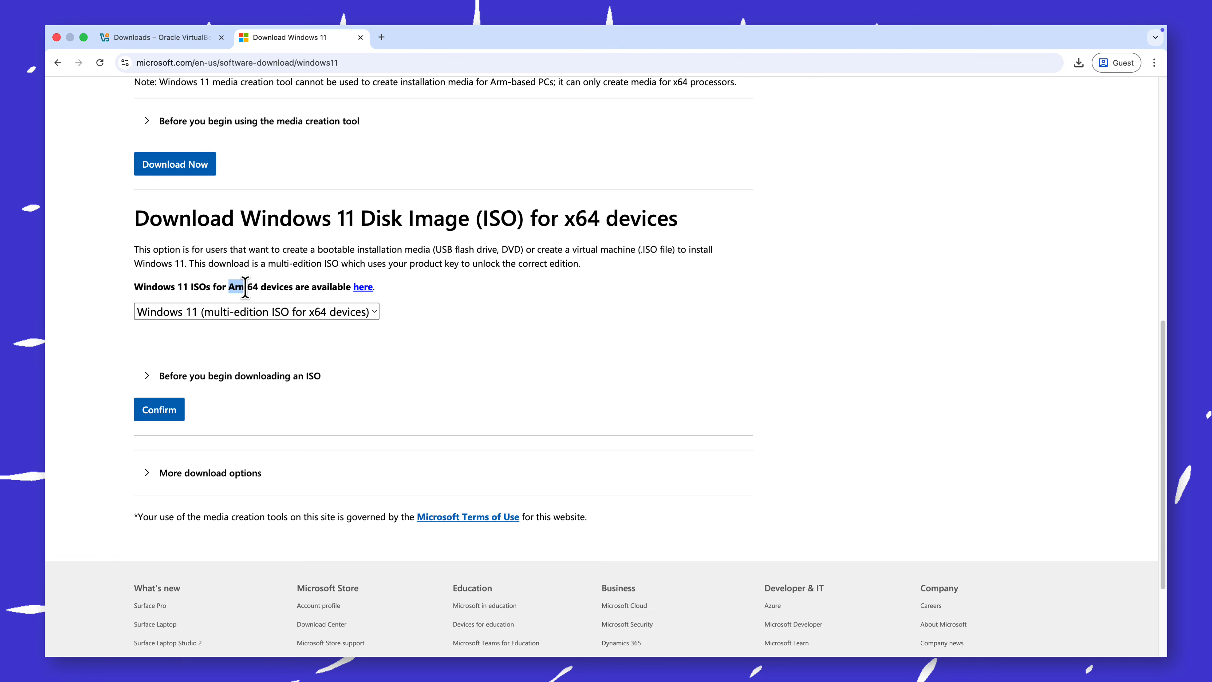
# Open the separate Windows 11 download page for Arm64 devices and locate its disk image (ISO) section
pyautogui.moveTo(245, 287); pyautogui.dragTo(256, 287)
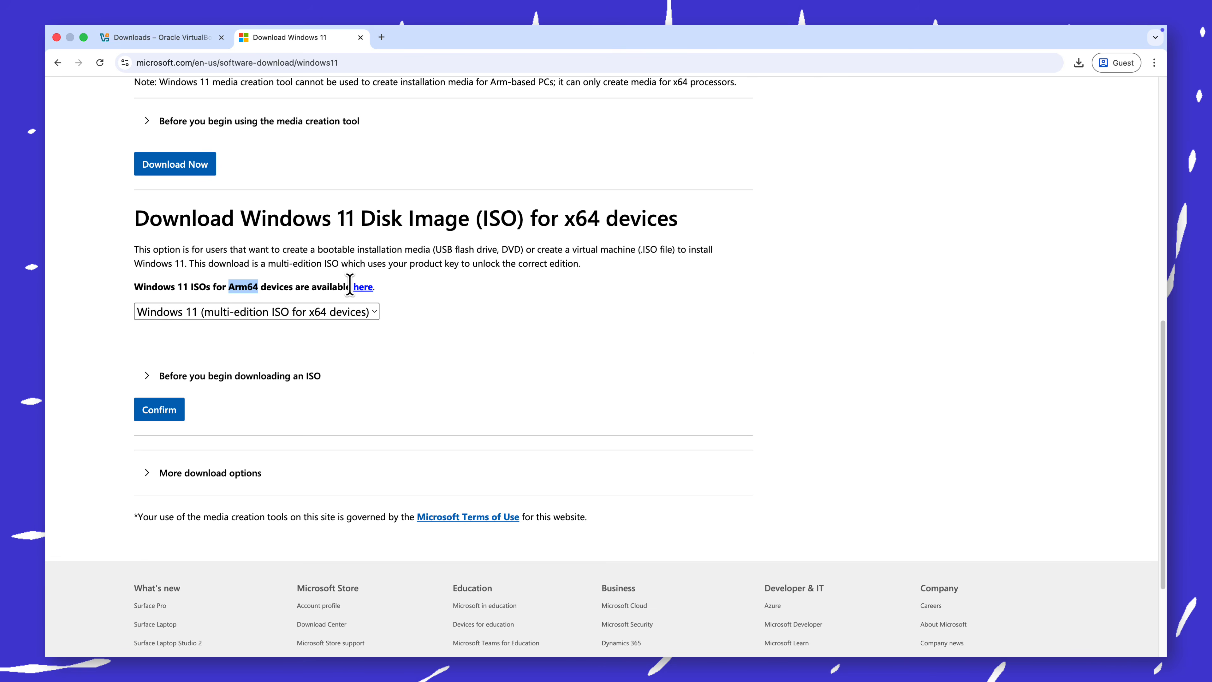
pyautogui.click(363, 286)
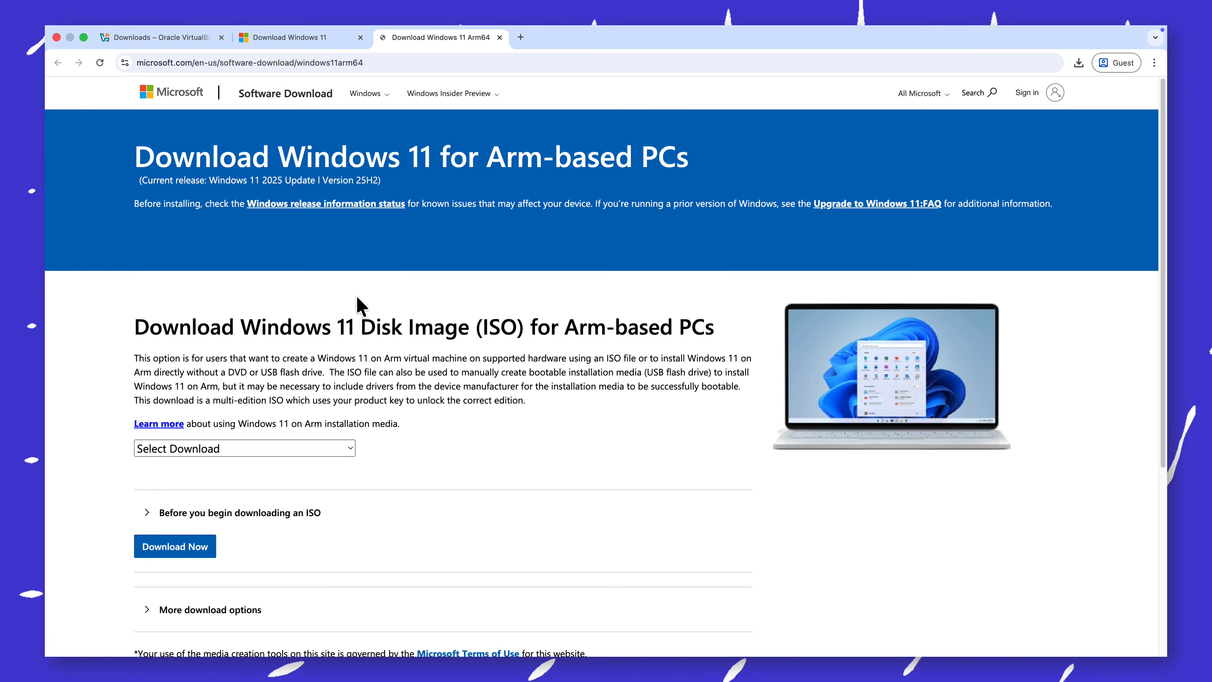
pyautogui.scroll(-3, 402, 252)
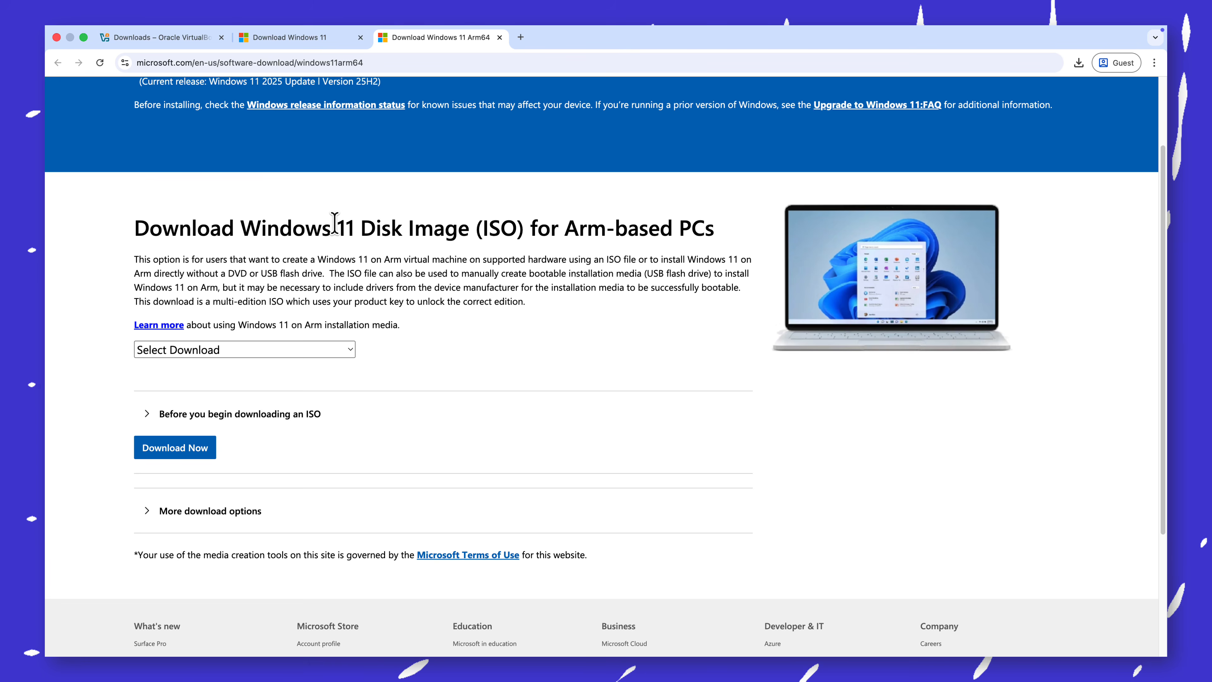
pyautogui.moveTo(130, 228); pyautogui.dragTo(713, 227)
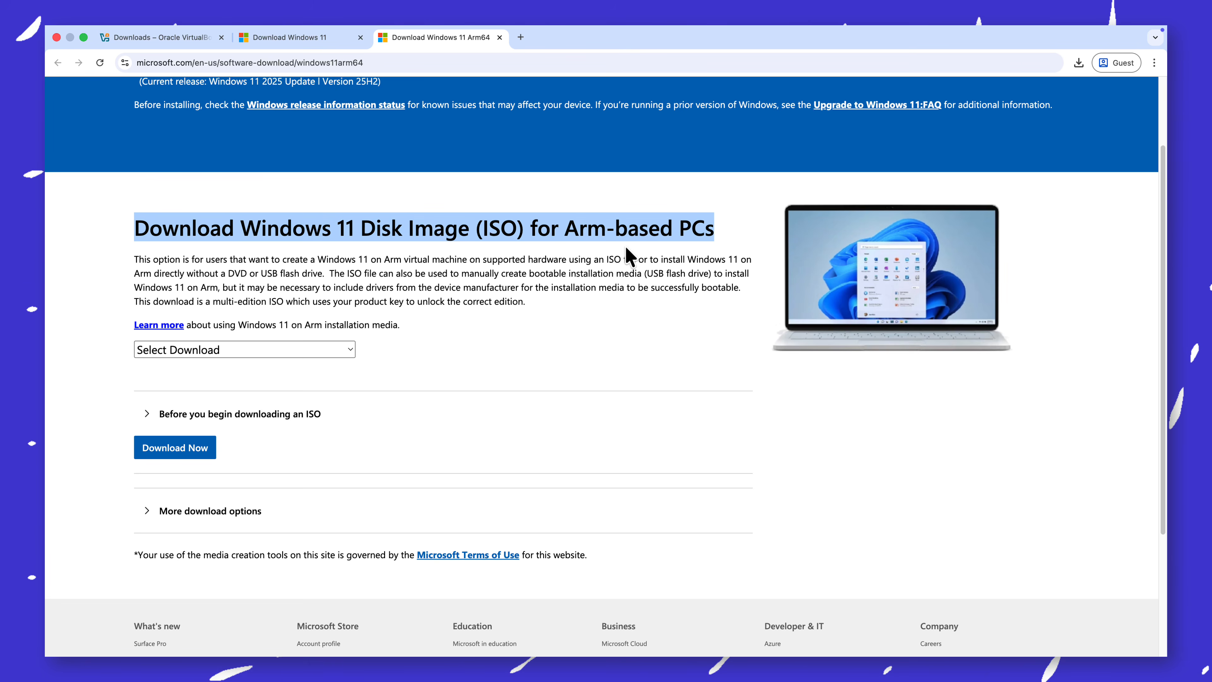
pyautogui.click(636, 221)
# Request the Windows 11 (multi-edition ISO for Arm64) download with English (United States) as the product language
pyautogui.click(338, 348)
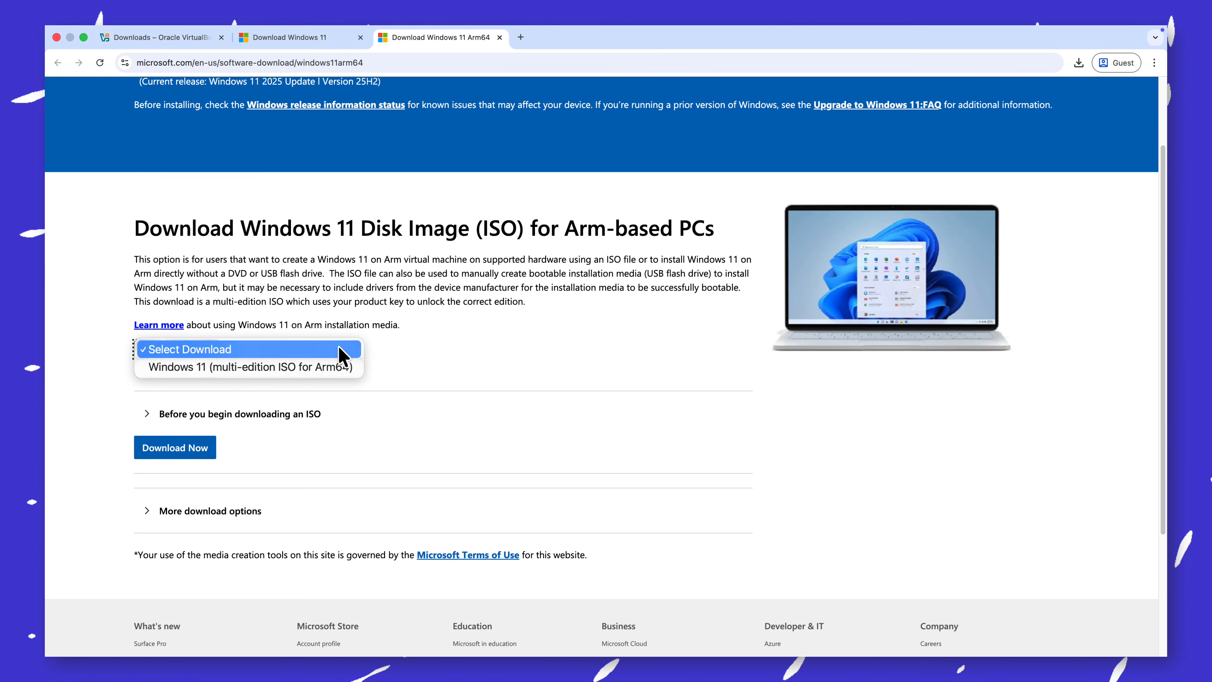
pyautogui.click(325, 368)
pyautogui.scroll(-3, 411, 353)
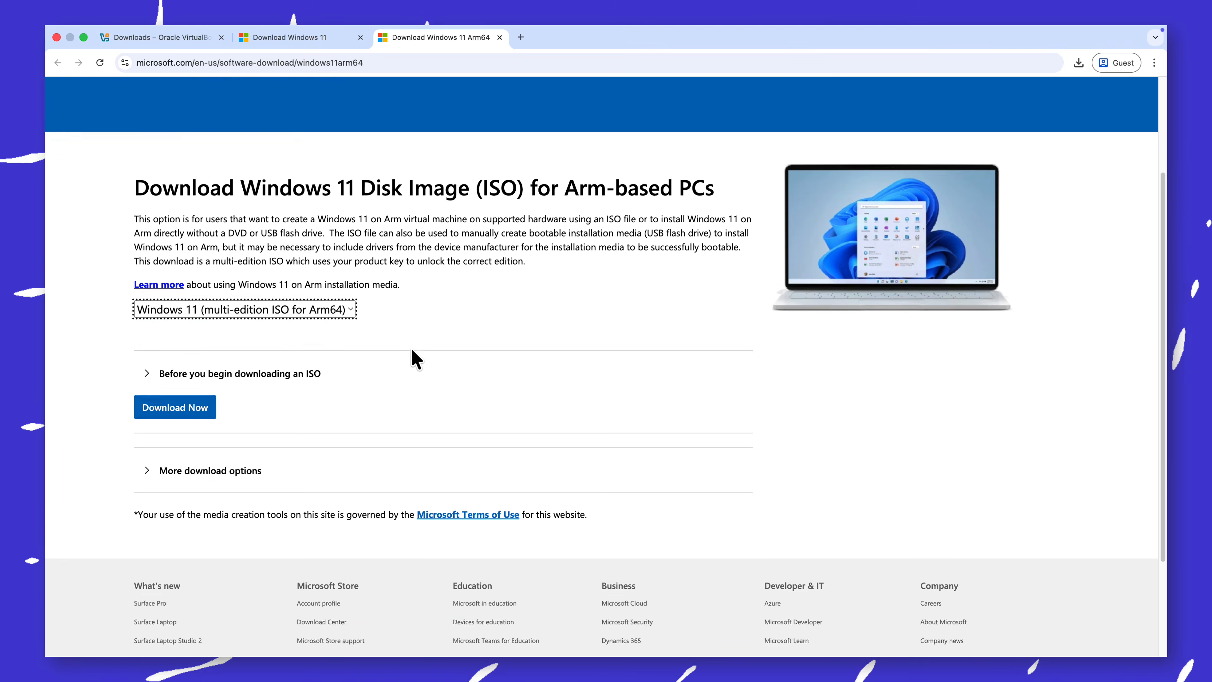
pyautogui.click(203, 305)
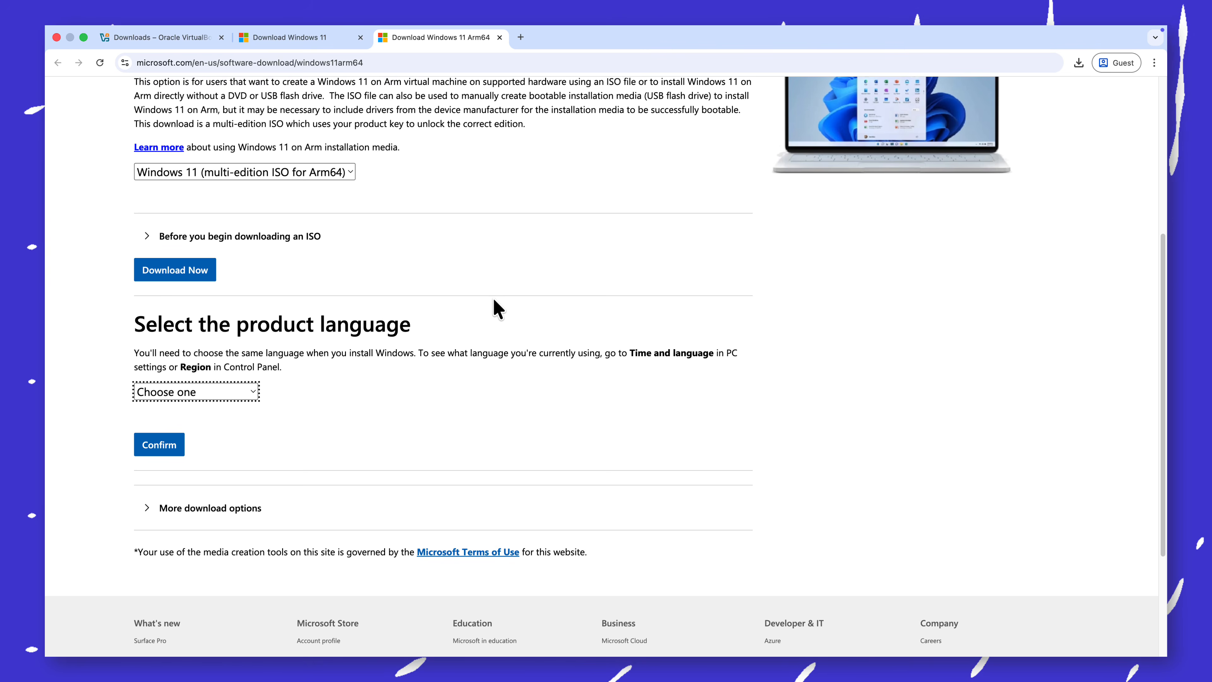
pyautogui.click(240, 393)
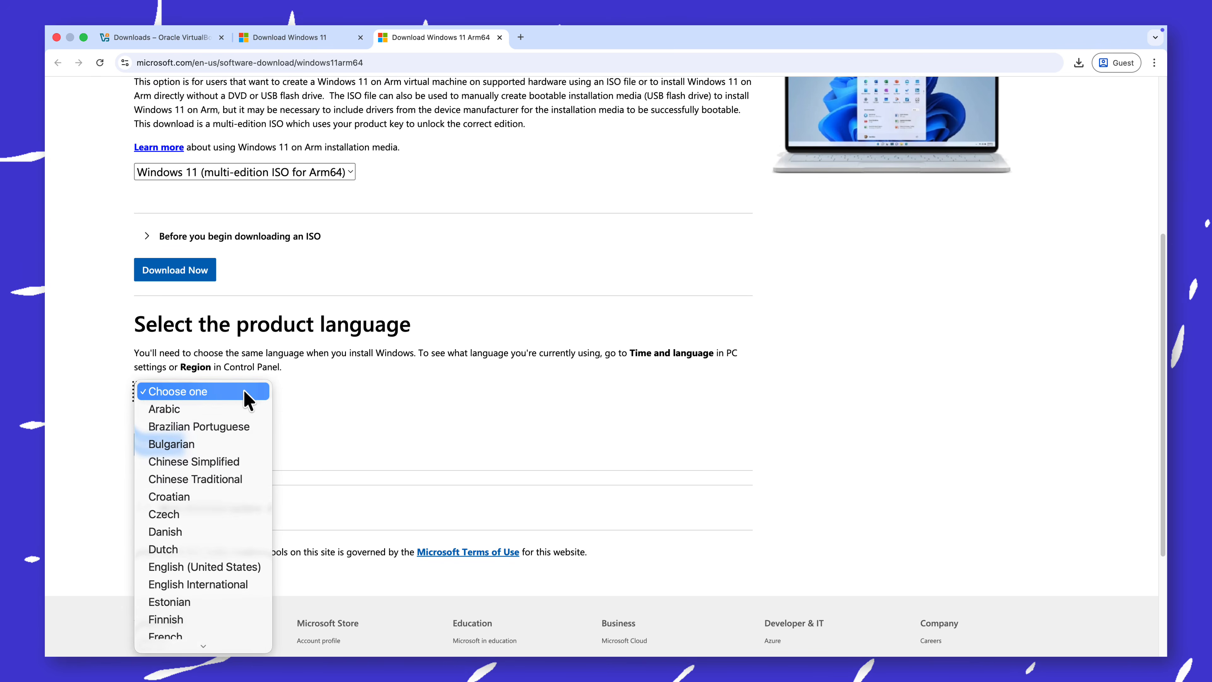
pyautogui.click(207, 568)
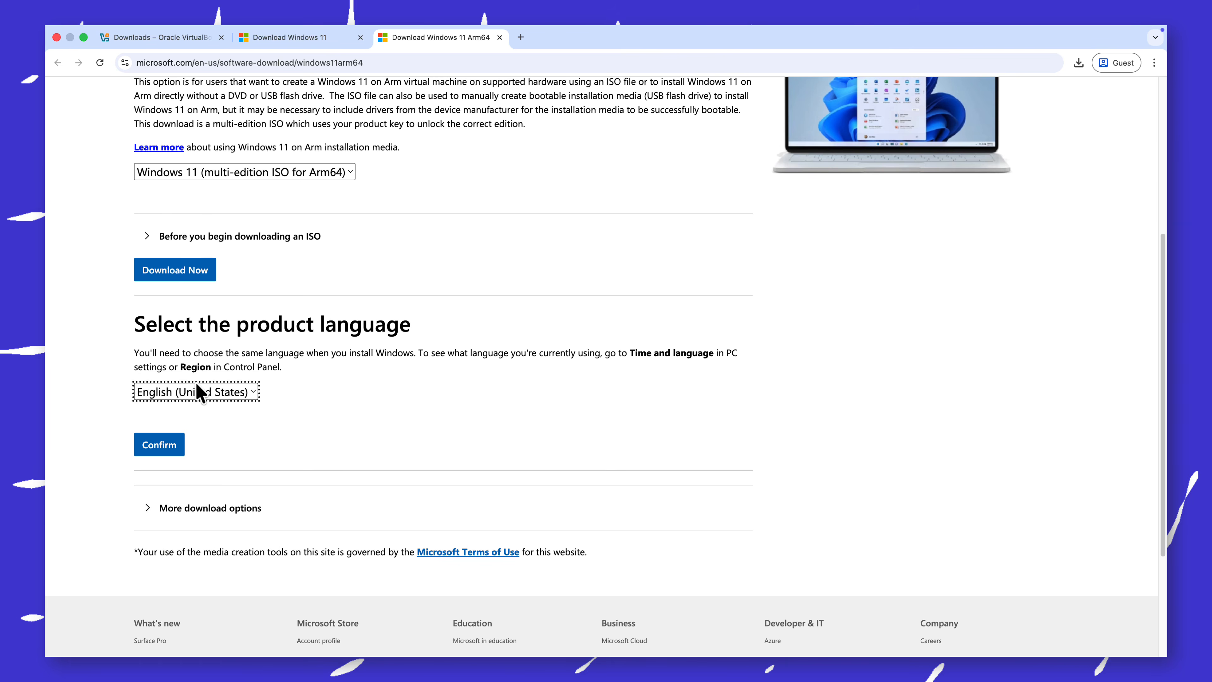
pyautogui.click(147, 449)
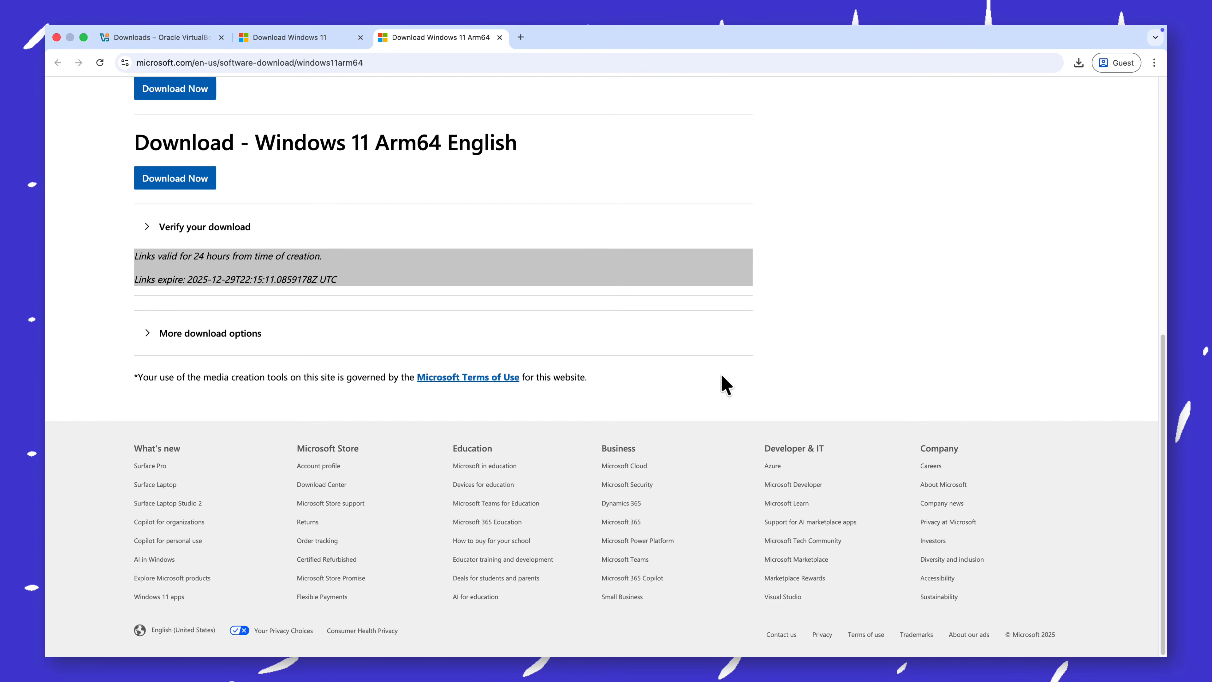
# Start downloading the Windows 11 Arm64 English ISO to the Downloads folder and check its progress in the recent downloads
pyautogui.click(175, 179)
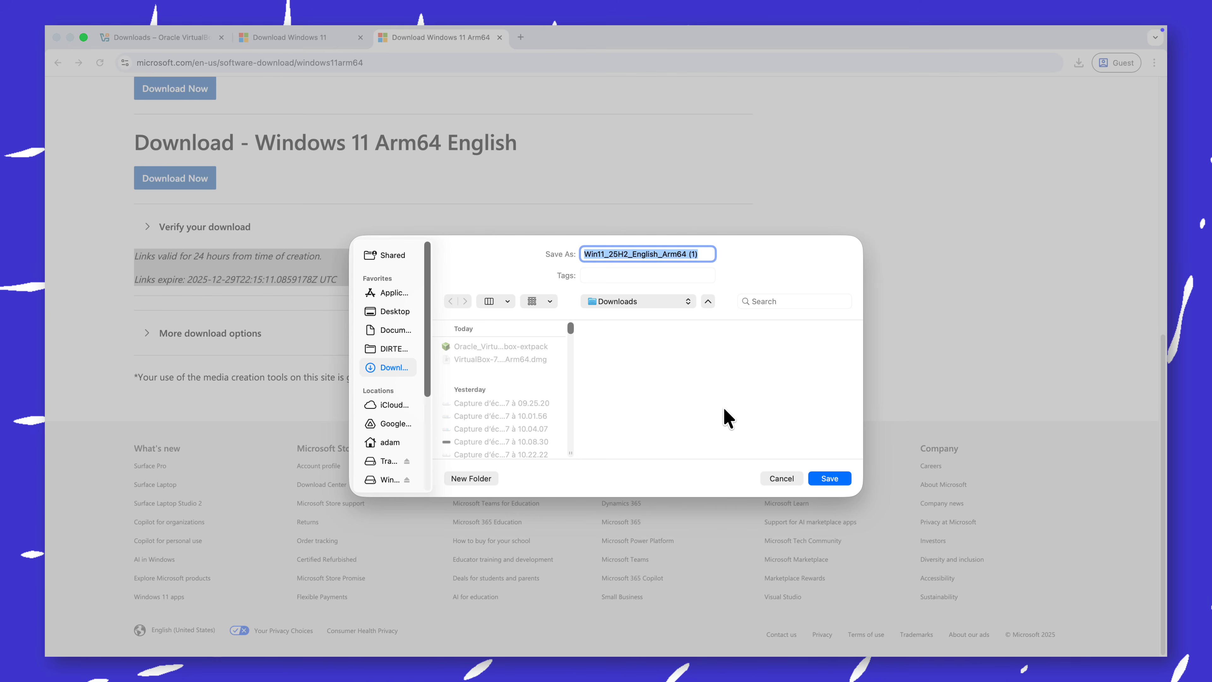
pyautogui.click(829, 480)
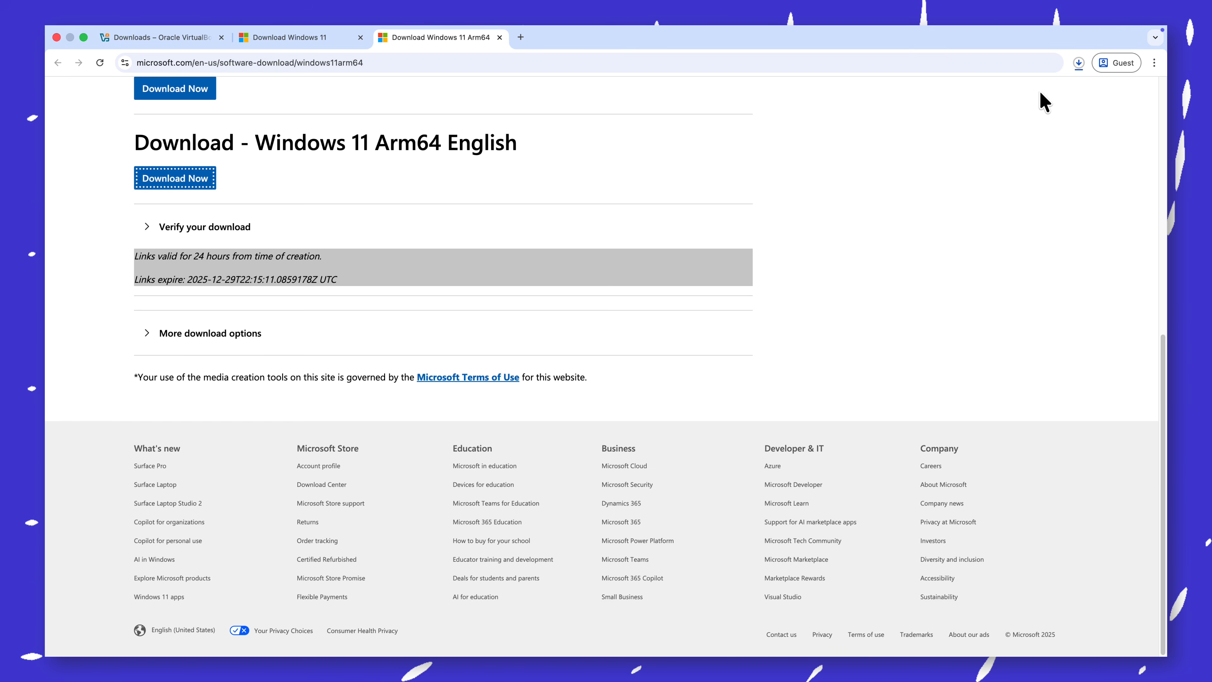
pyautogui.click(1079, 63)
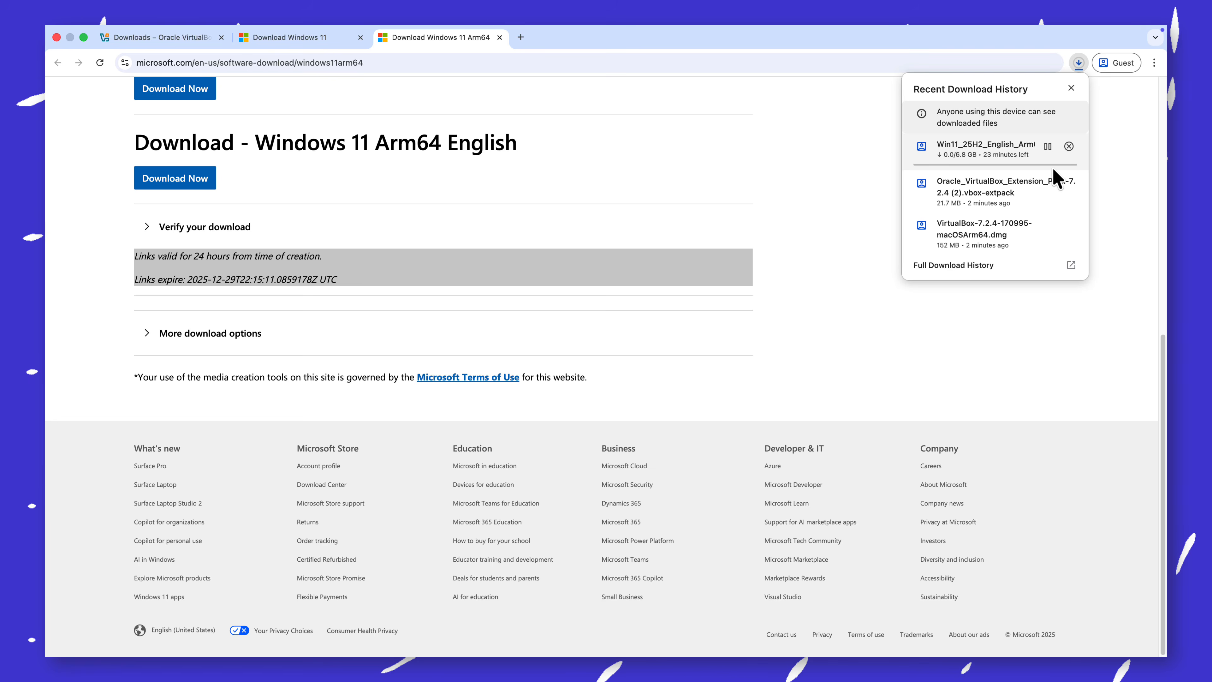
pyautogui.click(1053, 185)
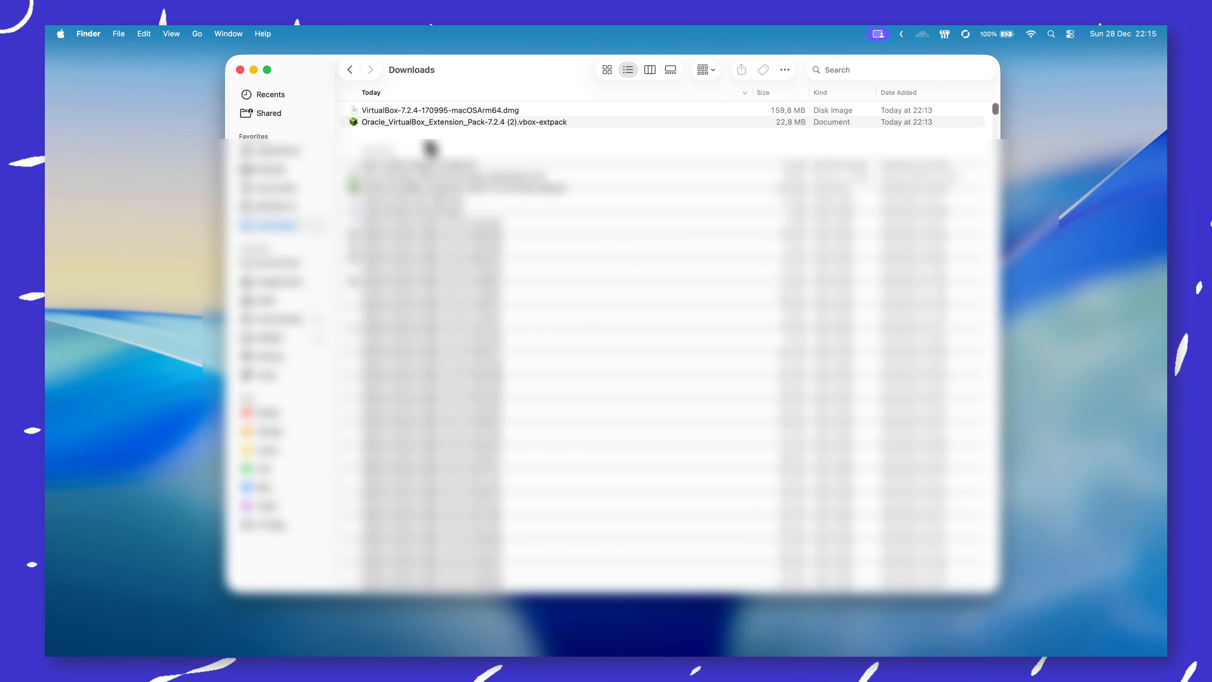
# Open the downloaded VirtualBox-7.2.4 macOSArm64 disk image in Finder and launch the VirtualBox.pkg installer
pyautogui.click(530, 111)
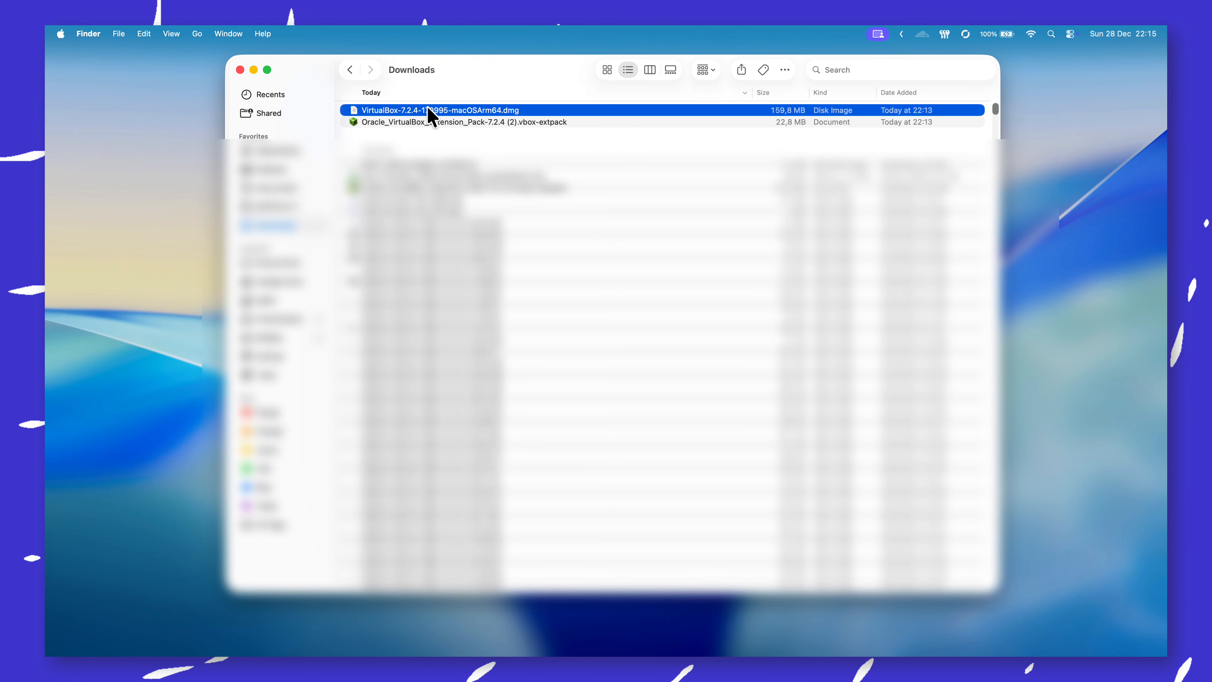
pyautogui.click(254, 70)
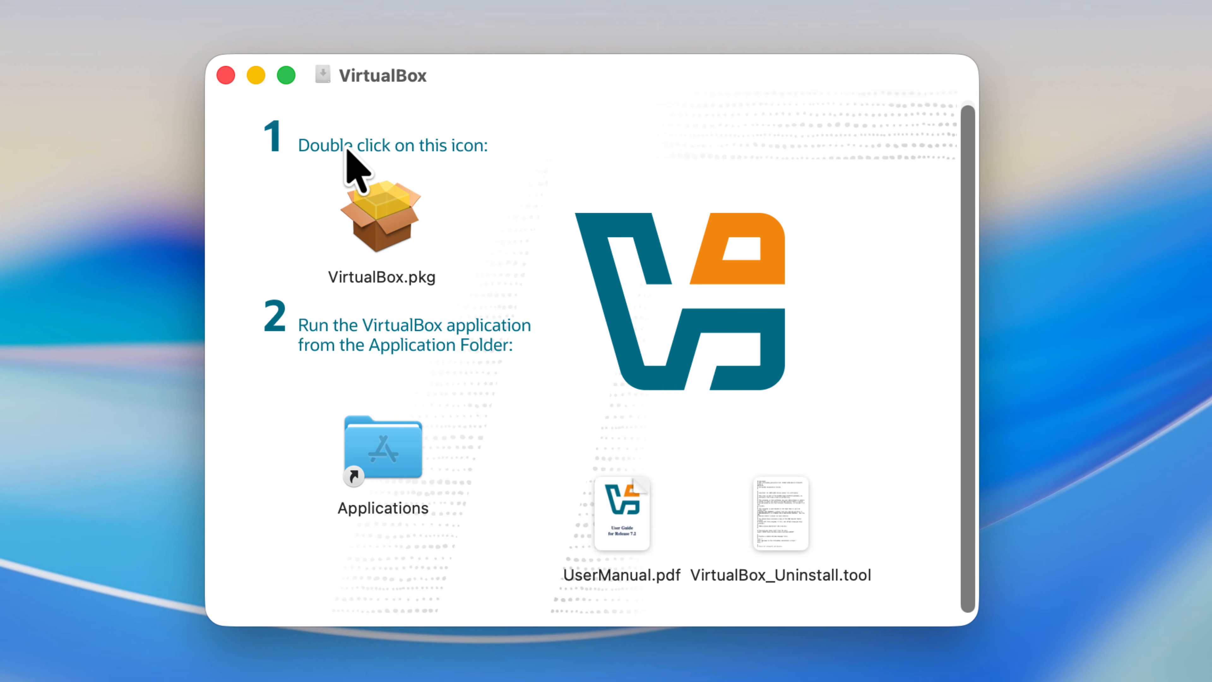
pyautogui.click(382, 221)
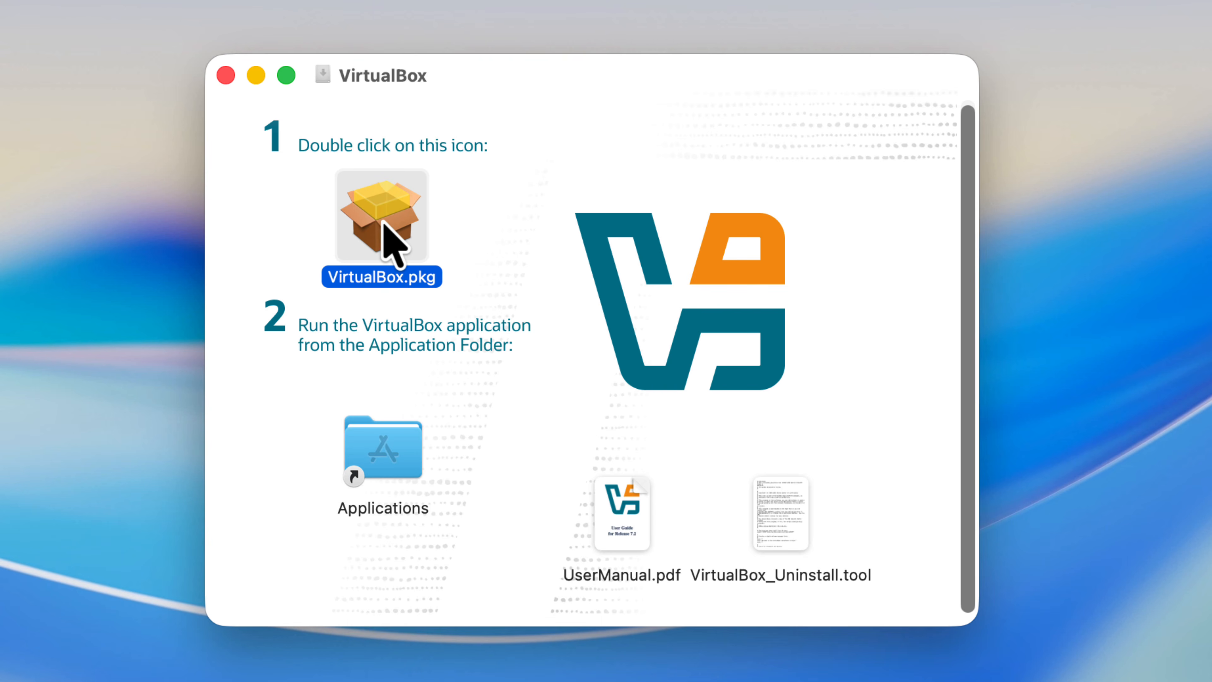
pyautogui.doubleClick(384, 224)
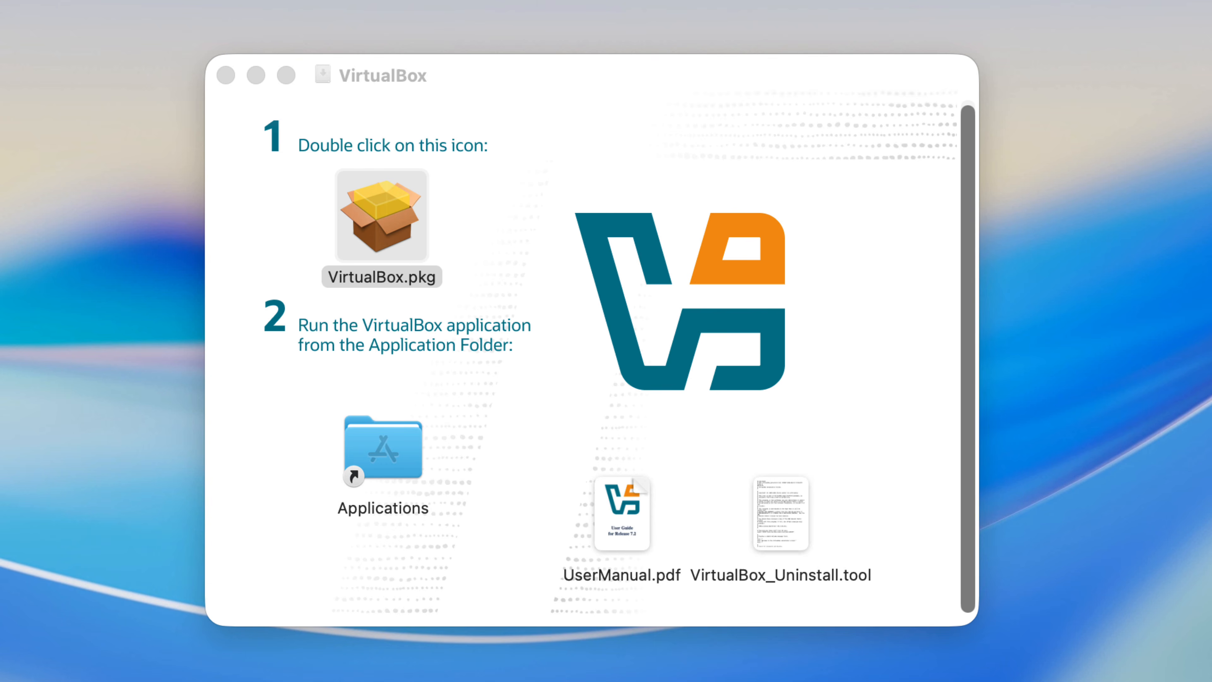
# Run the standard Oracle VirtualBox installation for all users, authorizing it with the account password, and move the installer to the Trash
pyautogui.moveTo(3, 81); pyautogui.dragTo(426, 69)
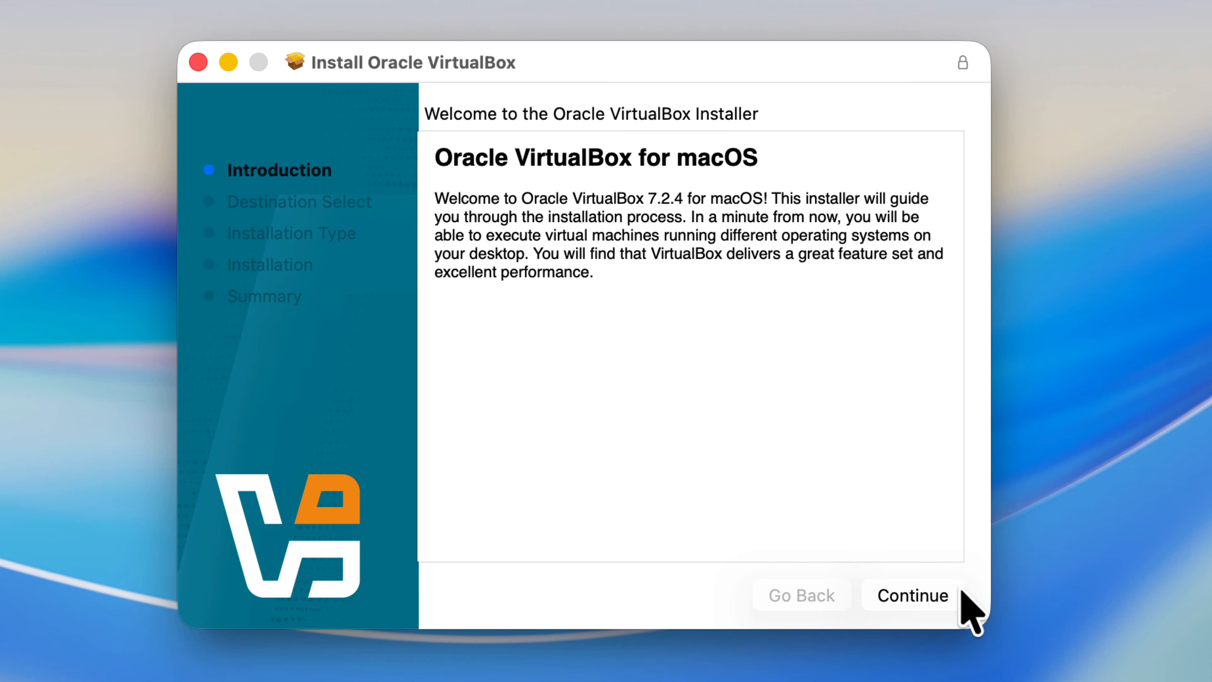
pyautogui.click(913, 596)
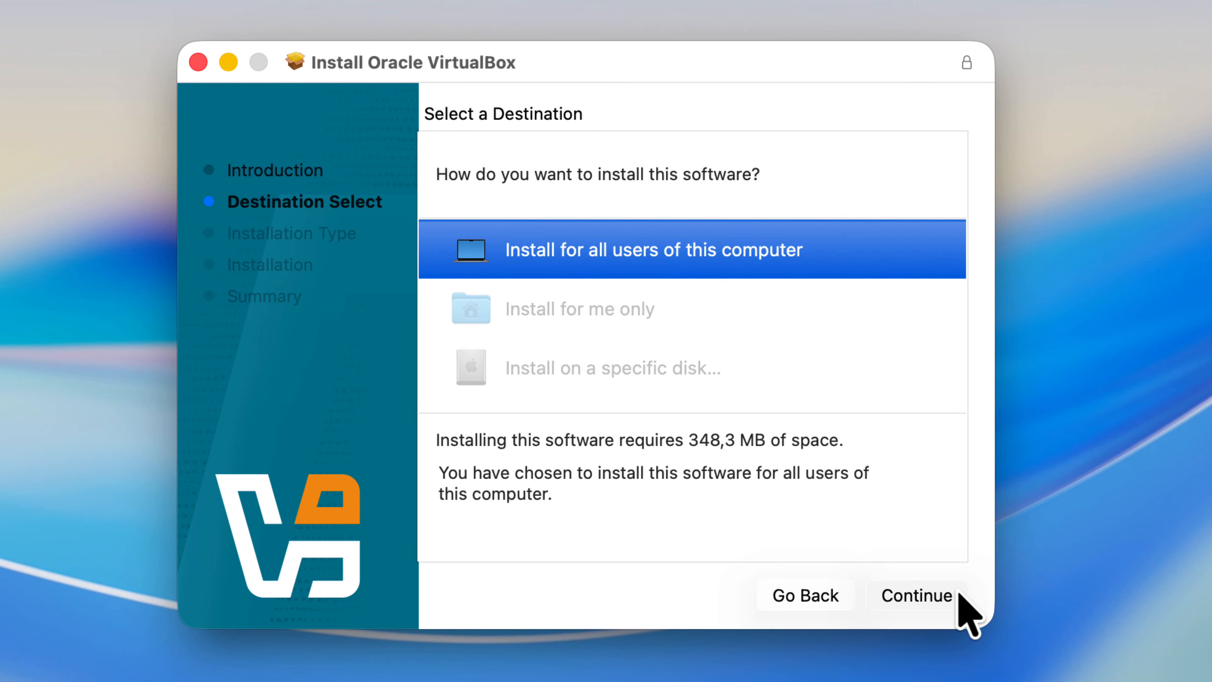
pyautogui.click(919, 596)
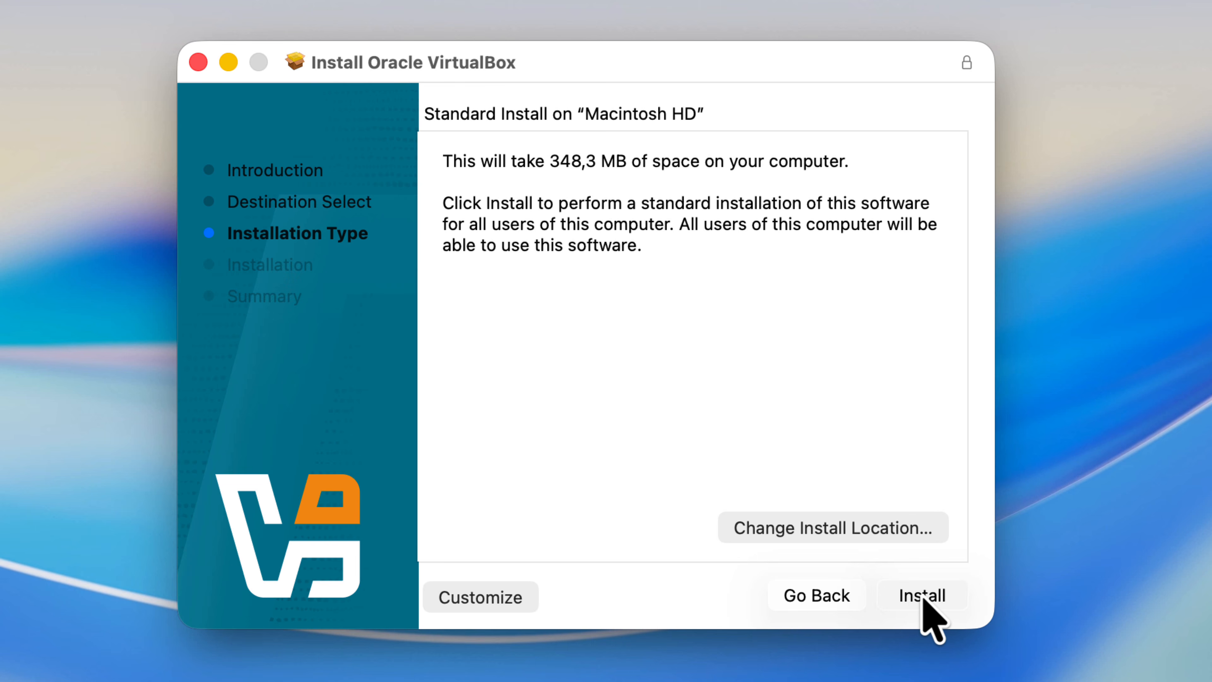
pyautogui.click(923, 597)
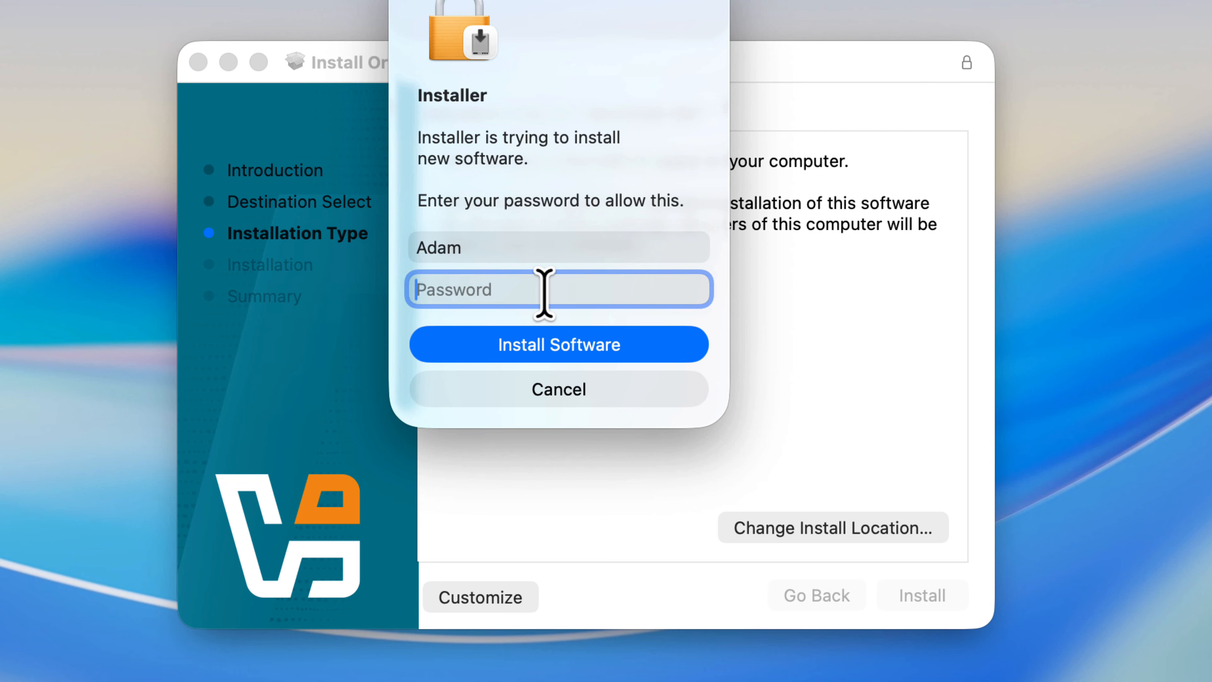
pyautogui.write('•')
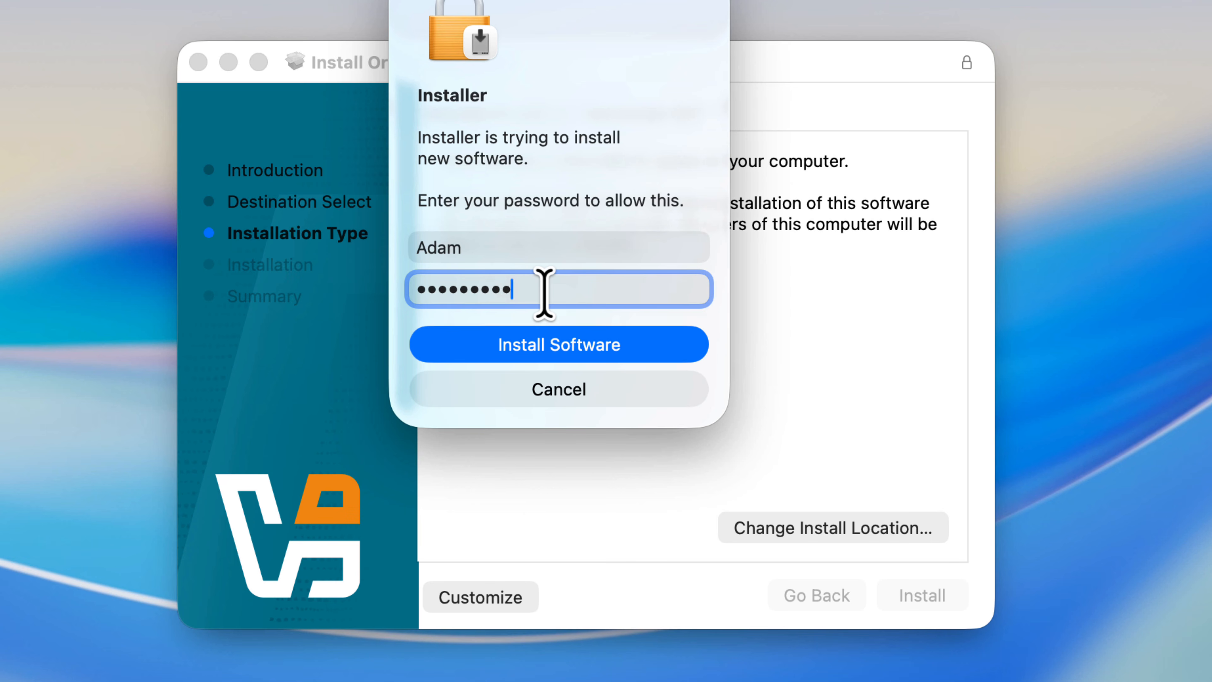
pyautogui.press('Return')
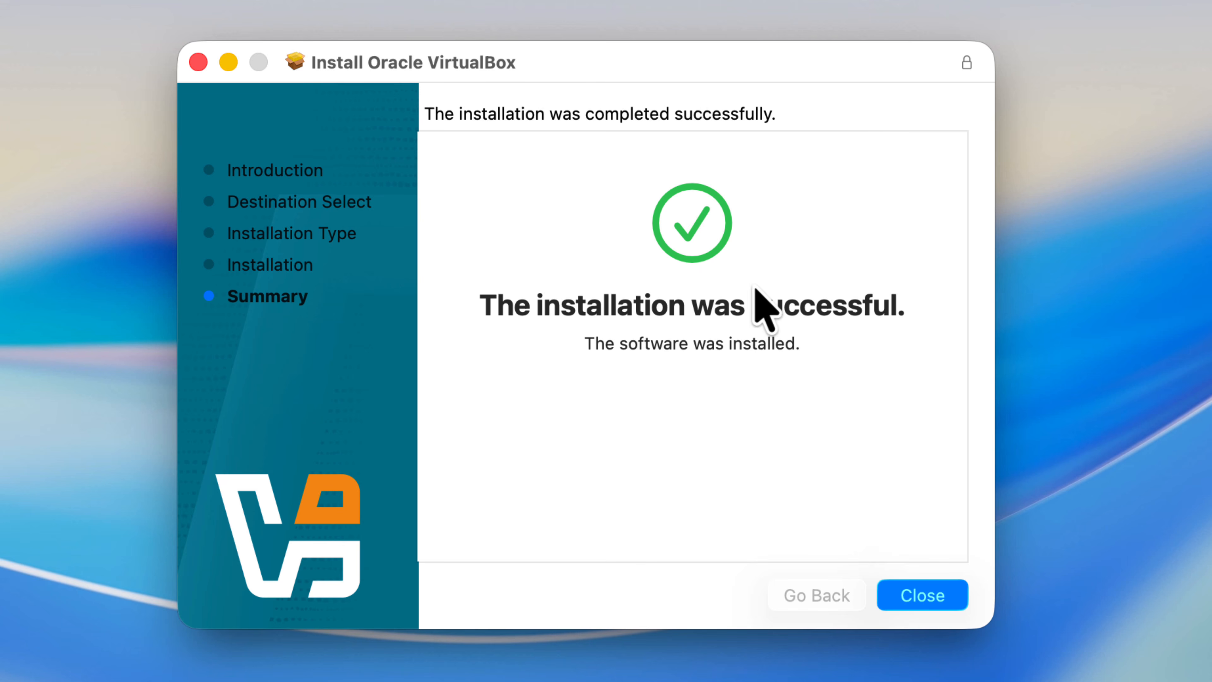
pyautogui.click(936, 600)
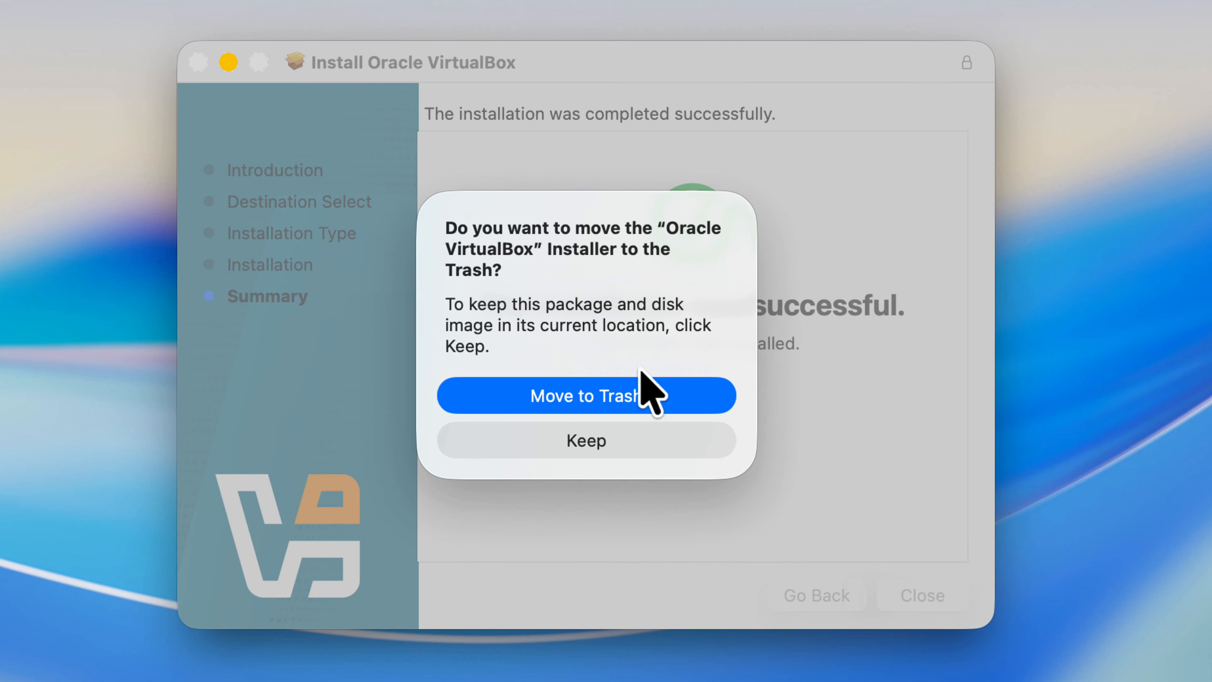
pyautogui.click(576, 399)
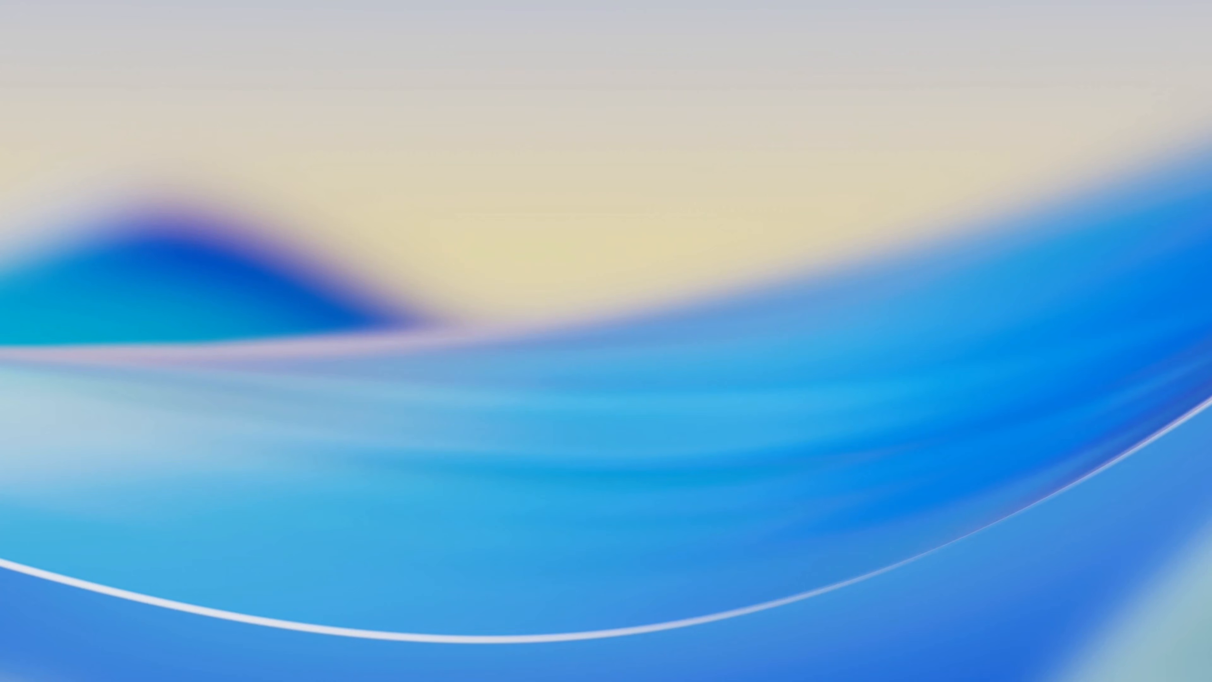
# Find VirtualBox among the installed applications, launch it, and go to the Home page of VirtualBox Manager
pyautogui.click(97, 681)
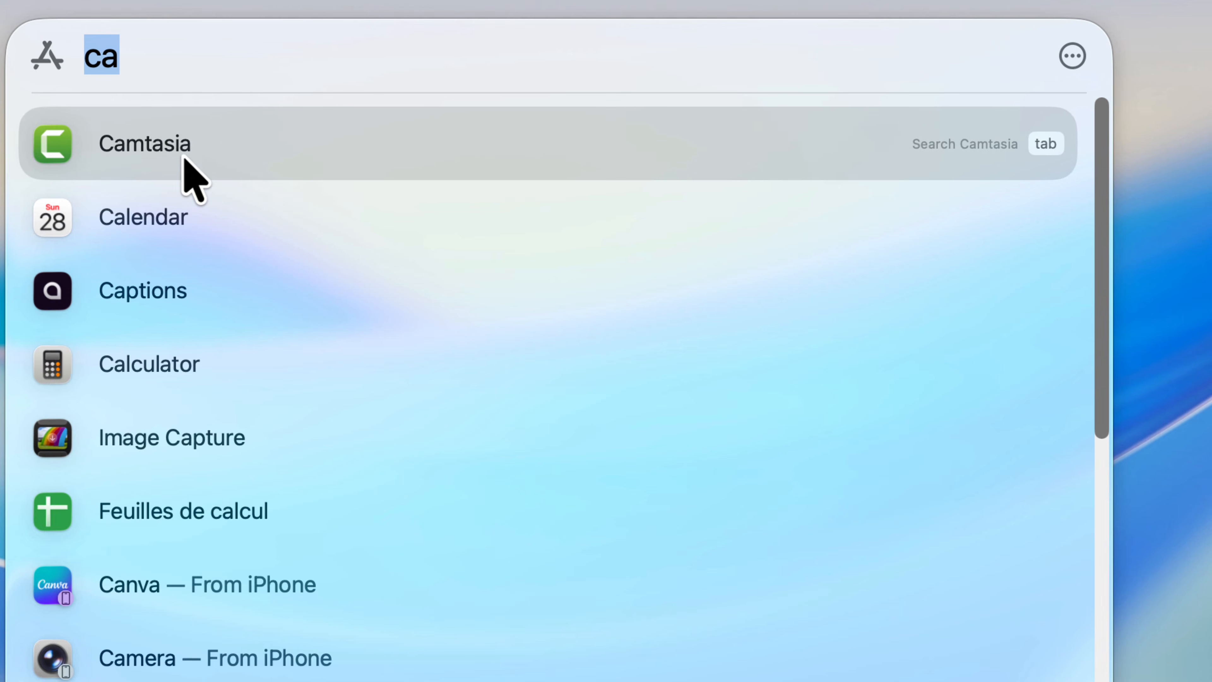
pyautogui.click(187, 144)
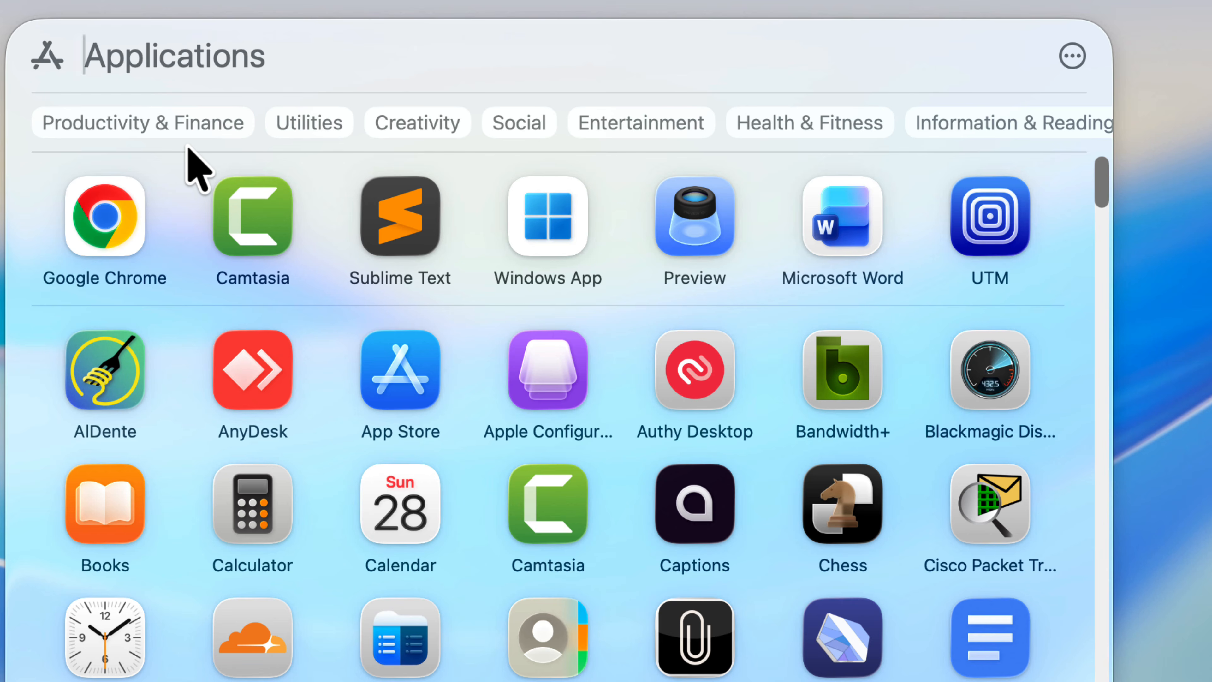
pyautogui.write('virtu')
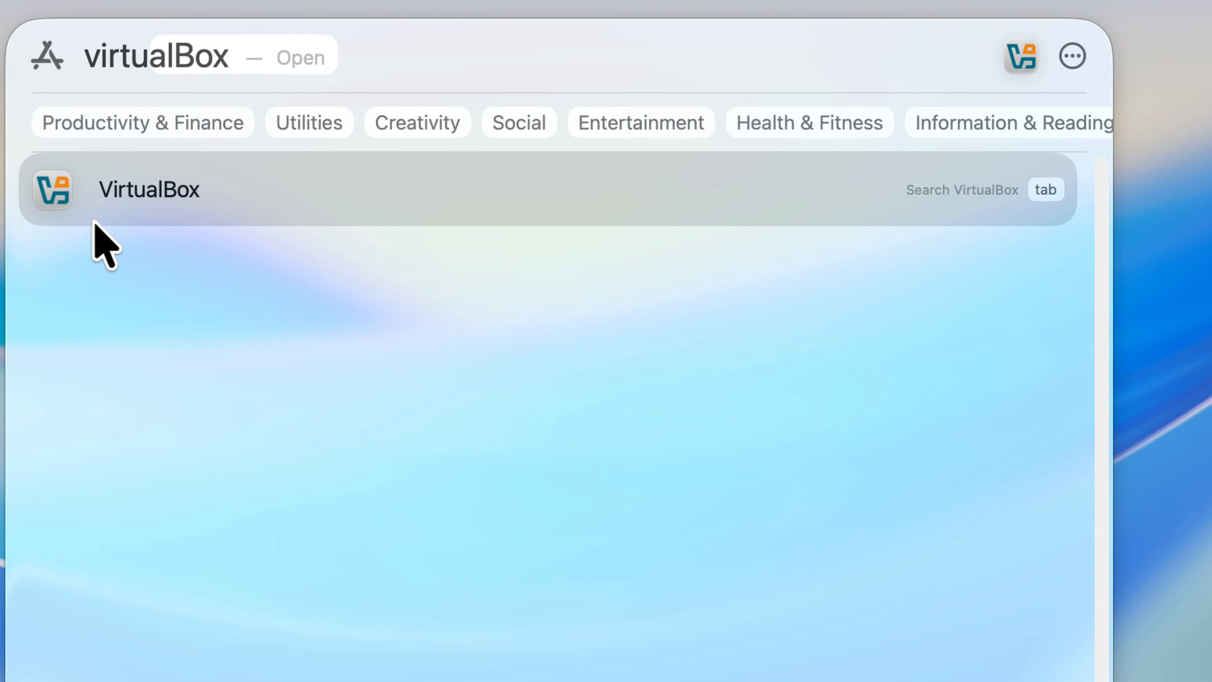
pyautogui.click(130, 197)
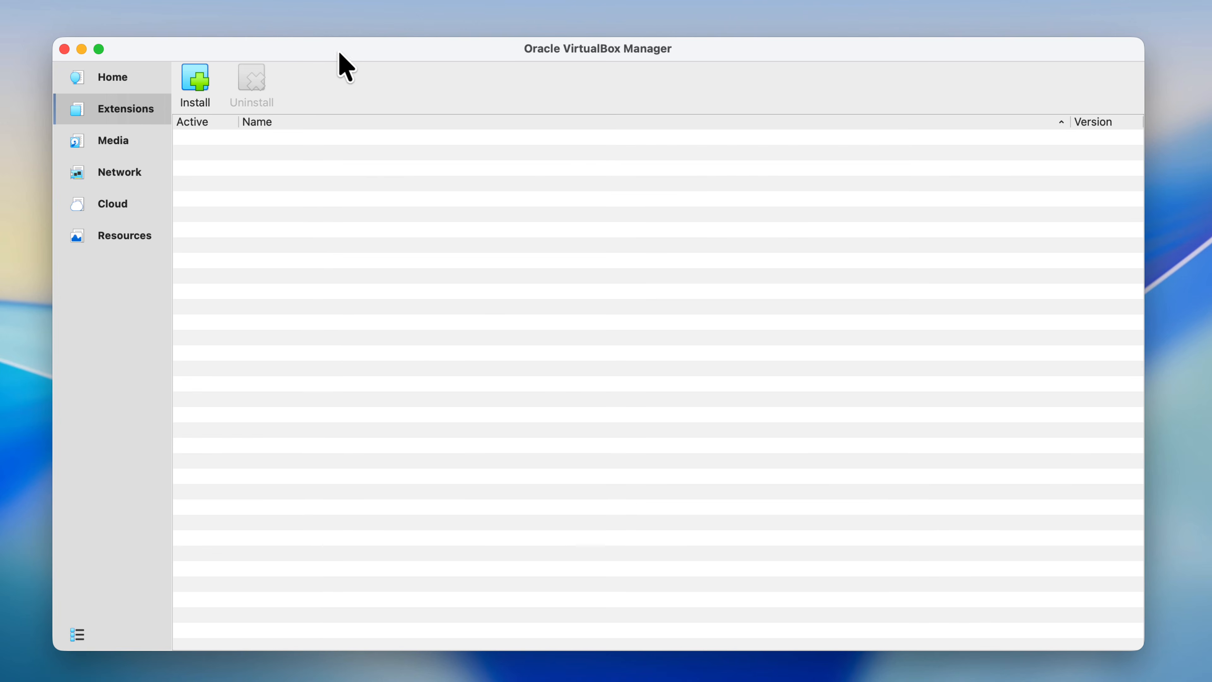
pyautogui.moveTo(338, 50); pyautogui.dragTo(392, 33)
pyautogui.click(167, 63)
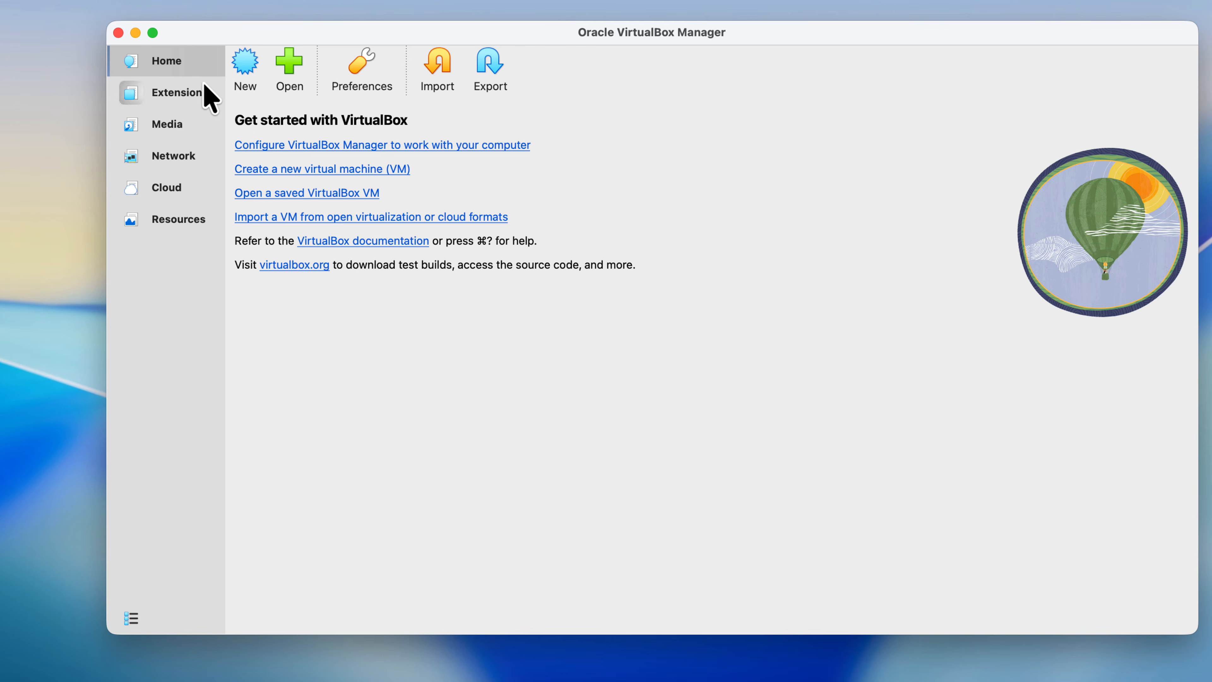
# Install the Oracle VirtualBox Extension Pack 7.2.4 from the Downloads folder, accepting its license and authorizing with the account password
pyautogui.click(178, 94)
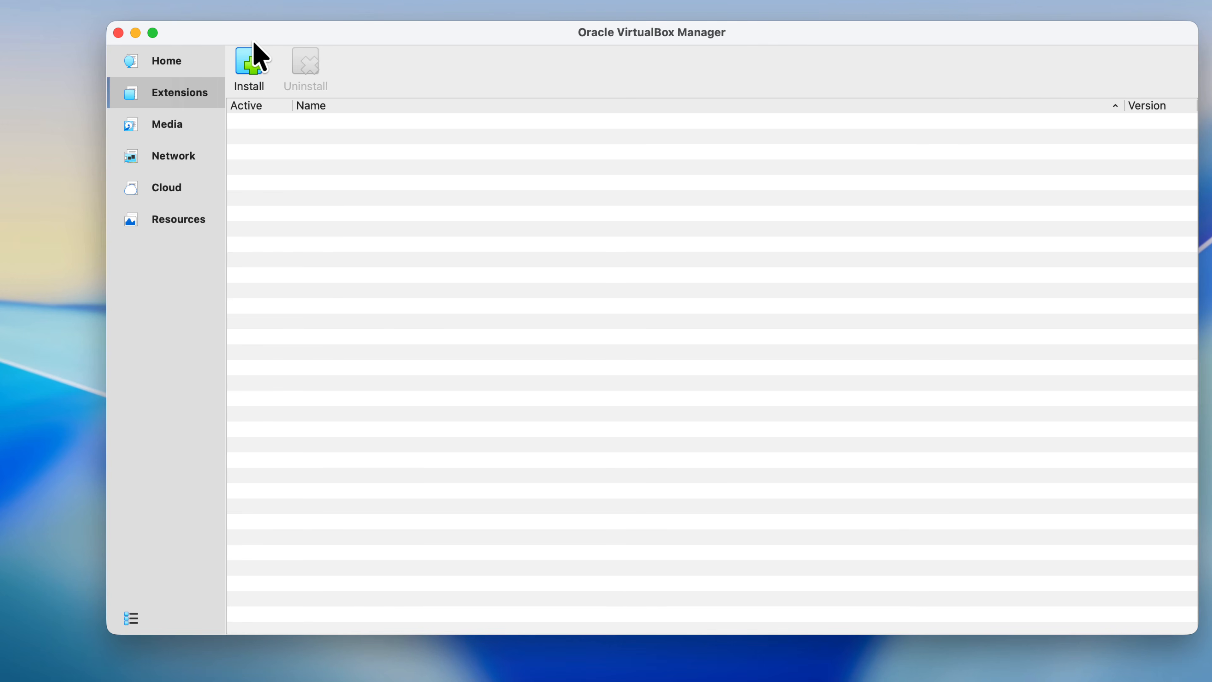
pyautogui.click(247, 56)
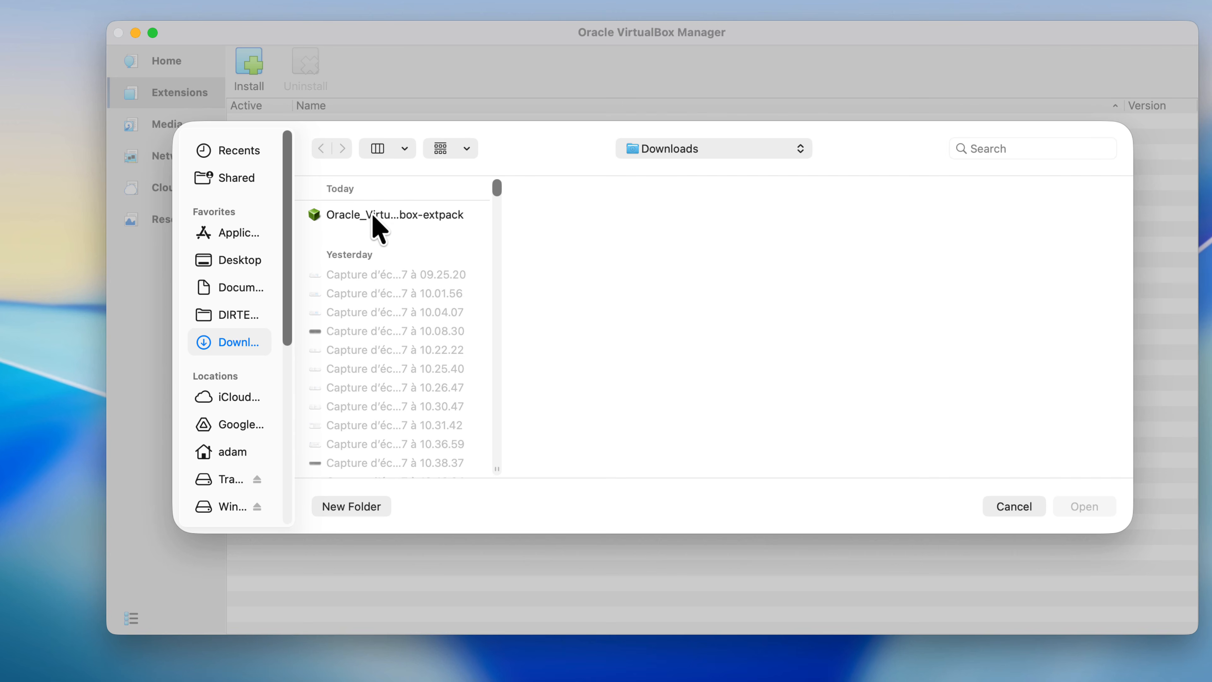
pyautogui.click(412, 218)
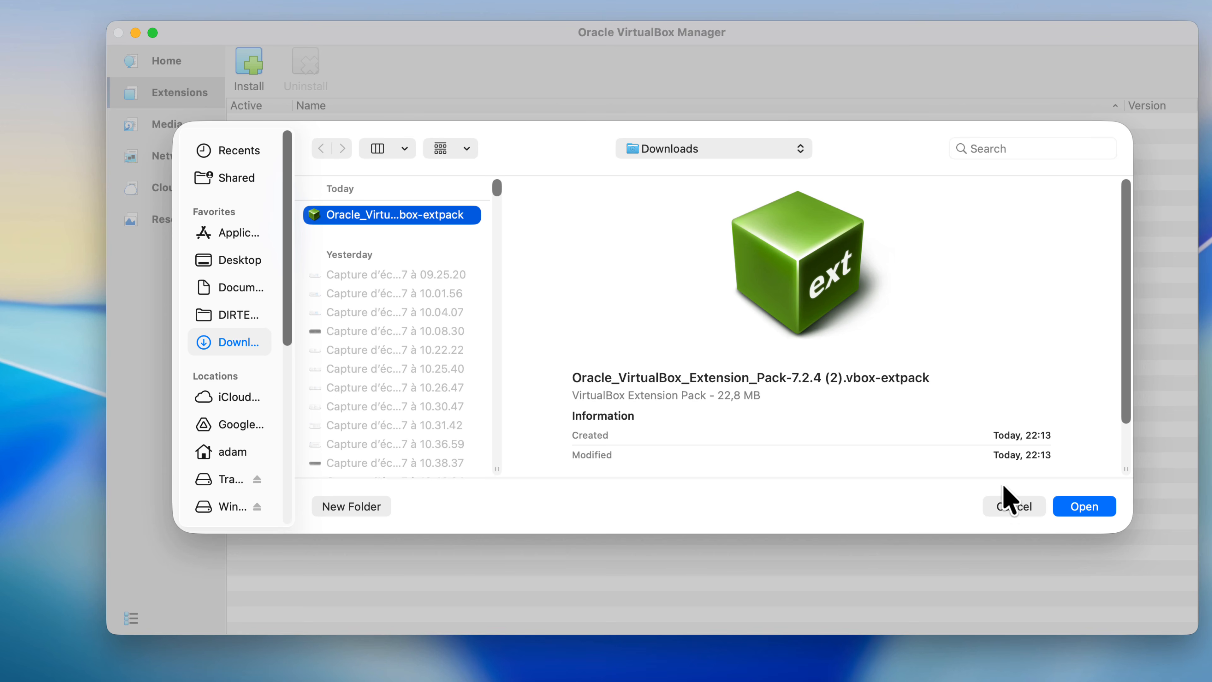
pyautogui.click(1083, 507)
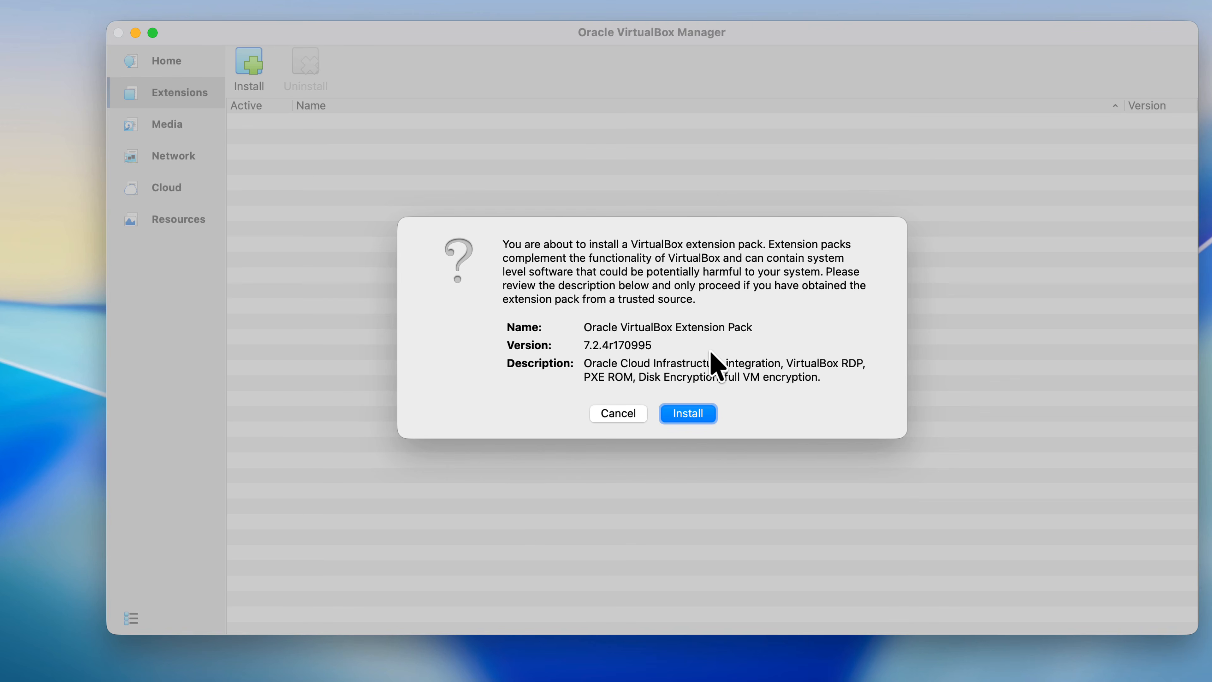
pyautogui.click(691, 419)
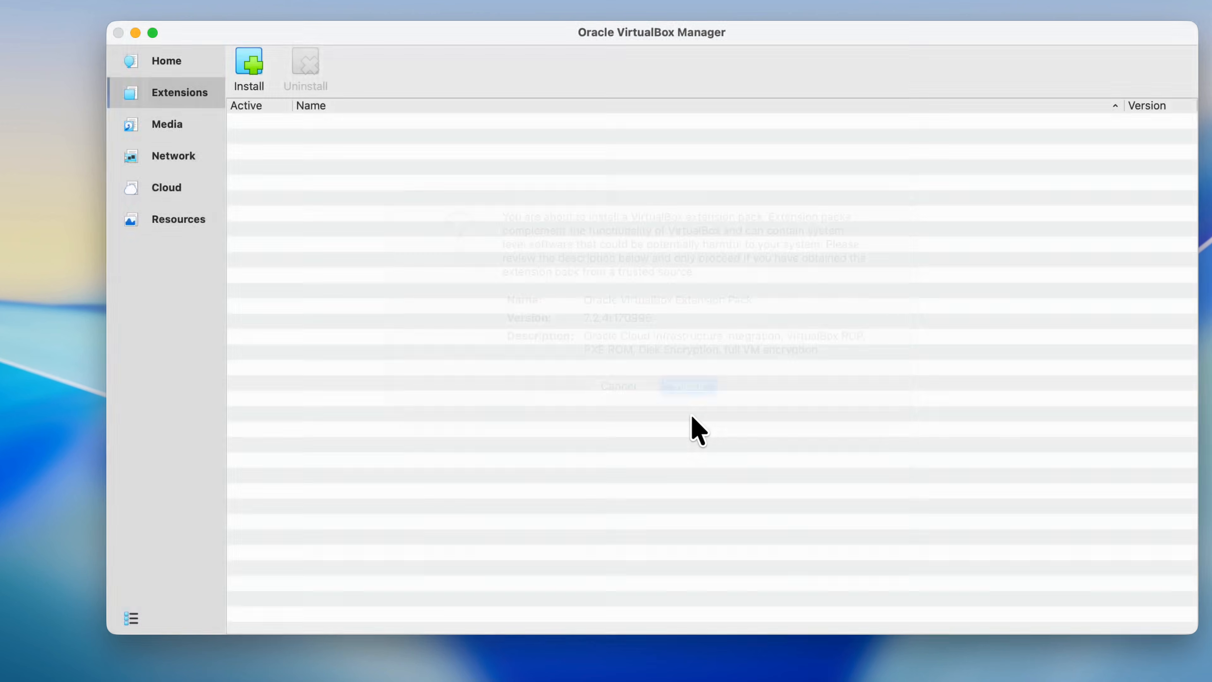
pyautogui.scroll(-20, 706, 337)
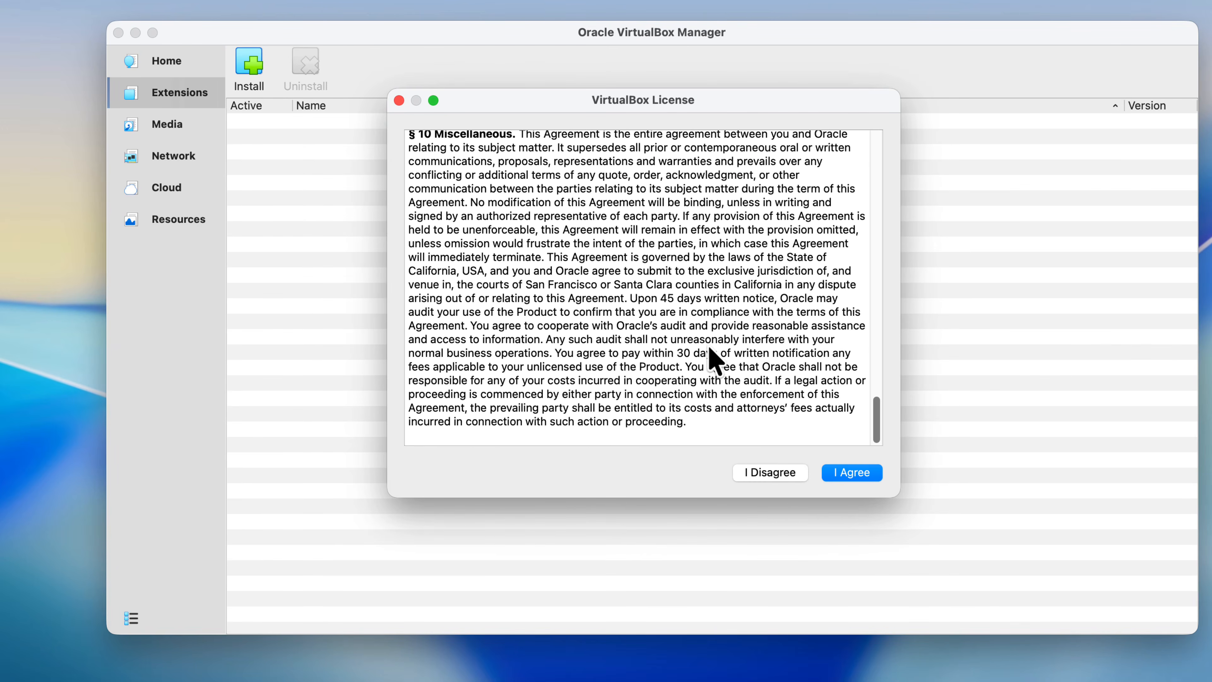
pyautogui.click(850, 472)
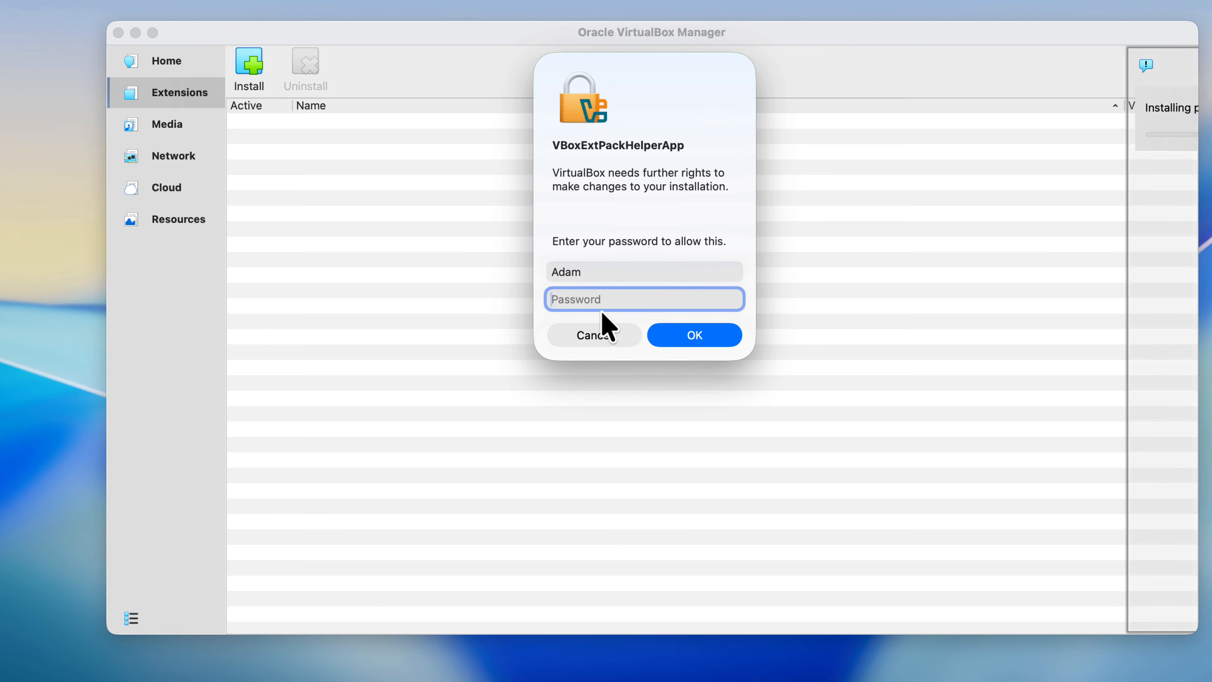
pyautogui.write('•')
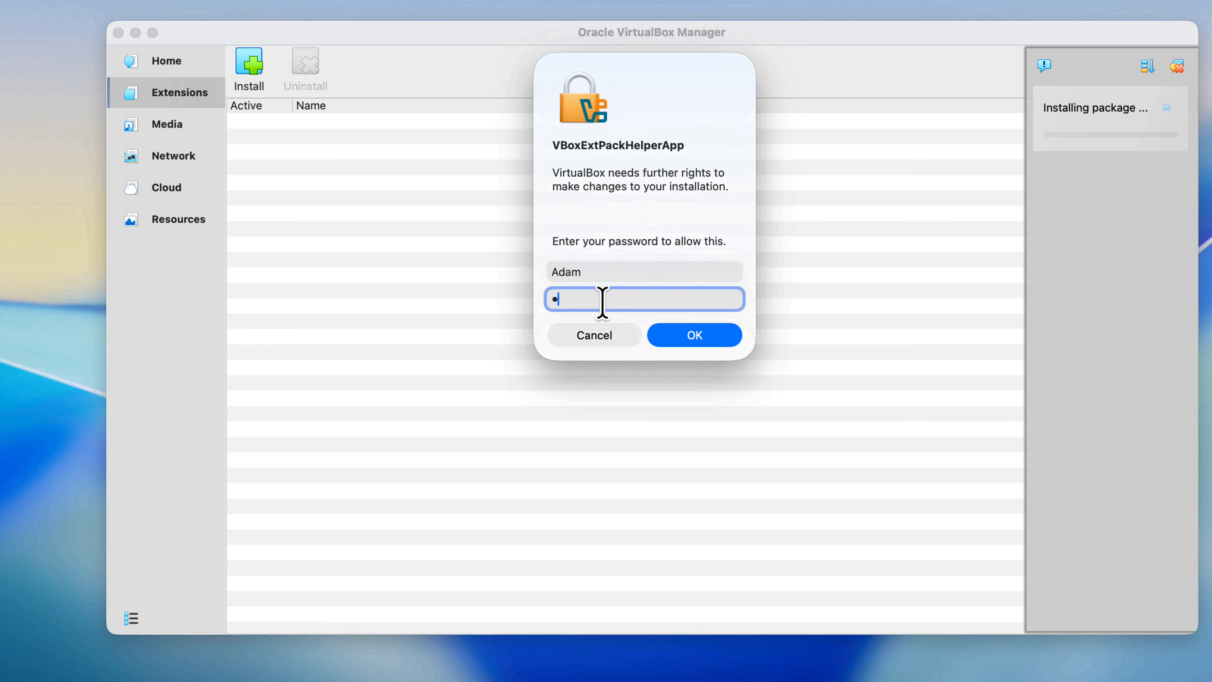
pyautogui.press('Return')
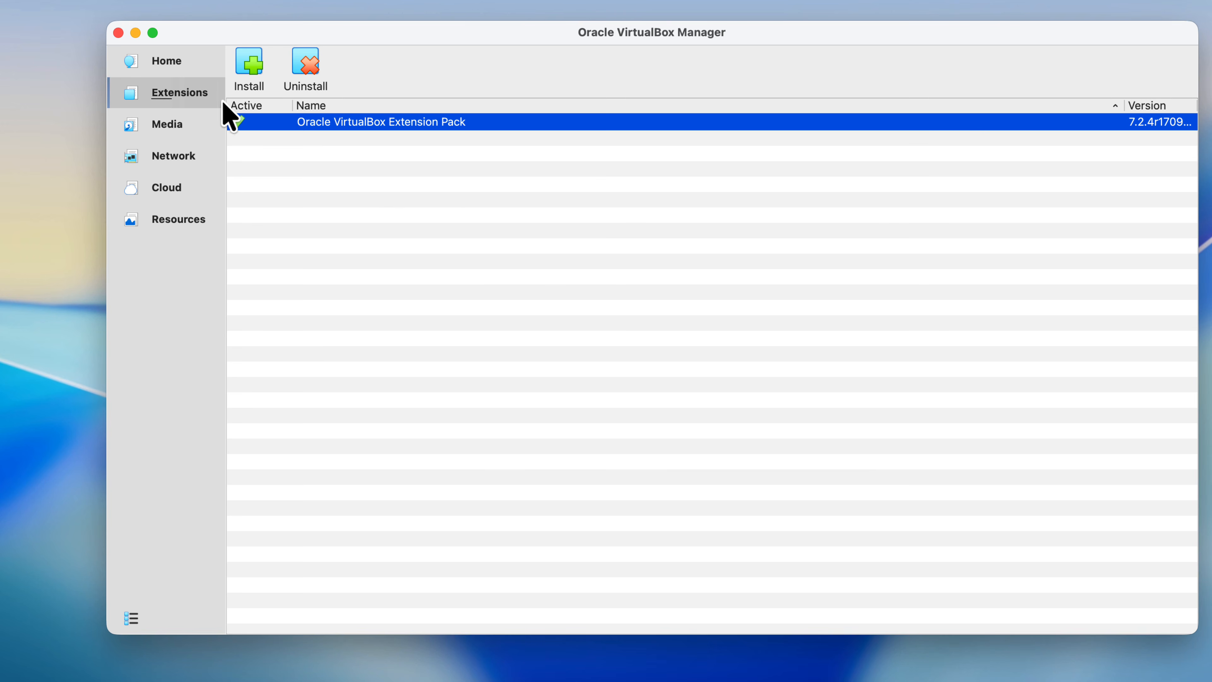
# Set the VirtualBox preferences to Basic mode and save them
pyautogui.click(170, 61)
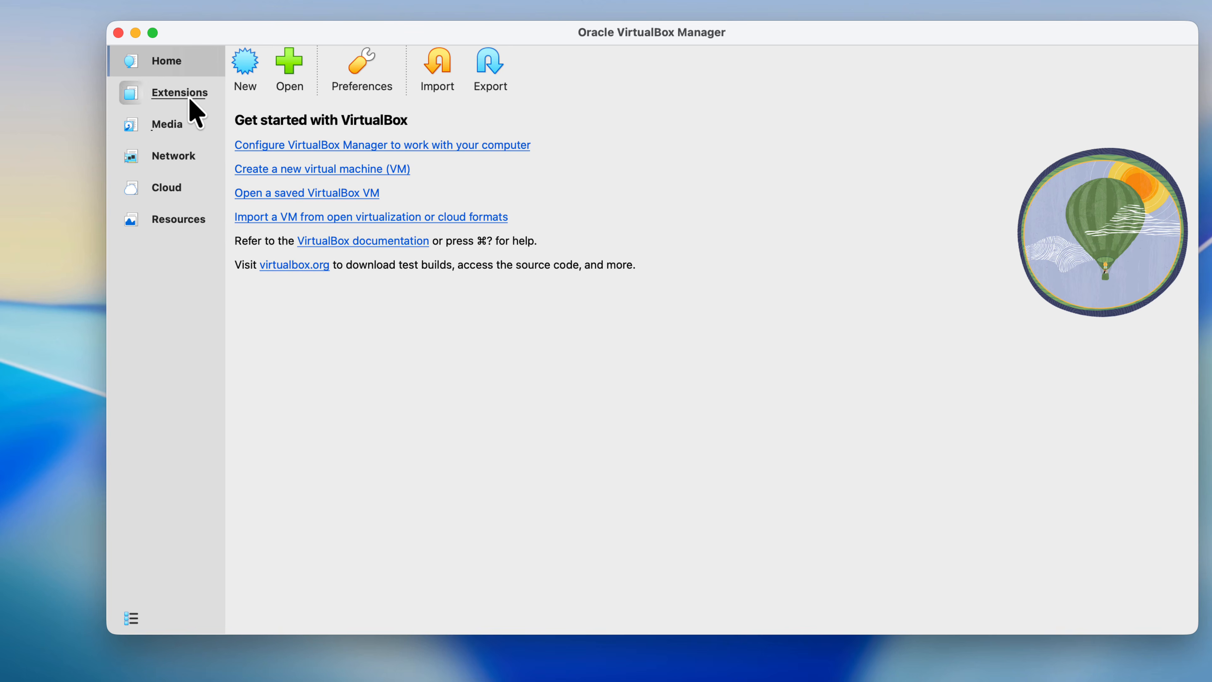
pyautogui.click(362, 72)
pyautogui.click(375, 183)
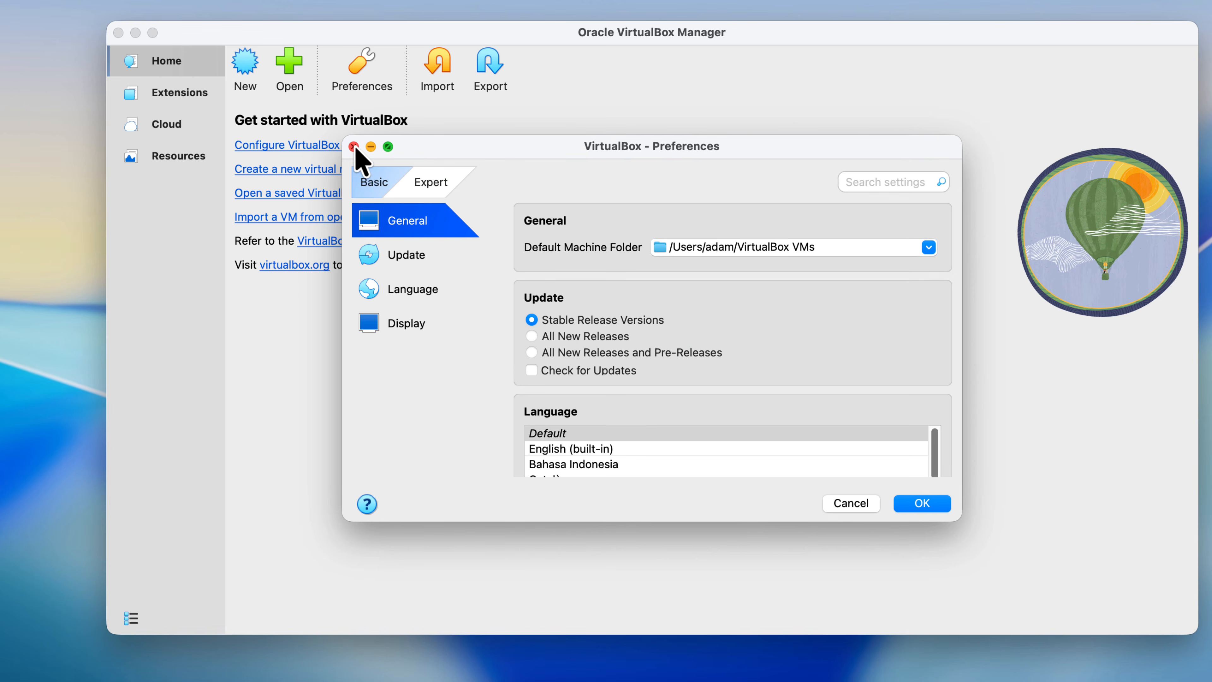
pyautogui.click(922, 503)
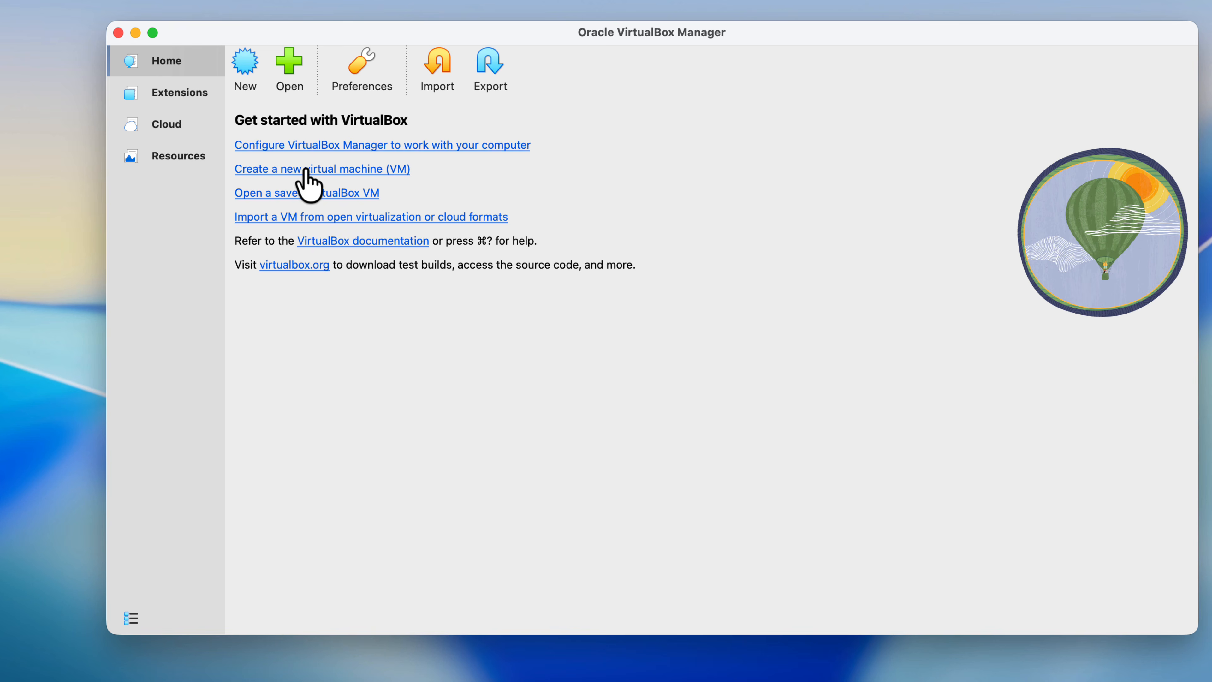
# Start a new virtual machine named "Windows 11" with OS version Windows 11 on ARM (64-bit), the default VM folder and no ISO image
pyautogui.click(244, 67)
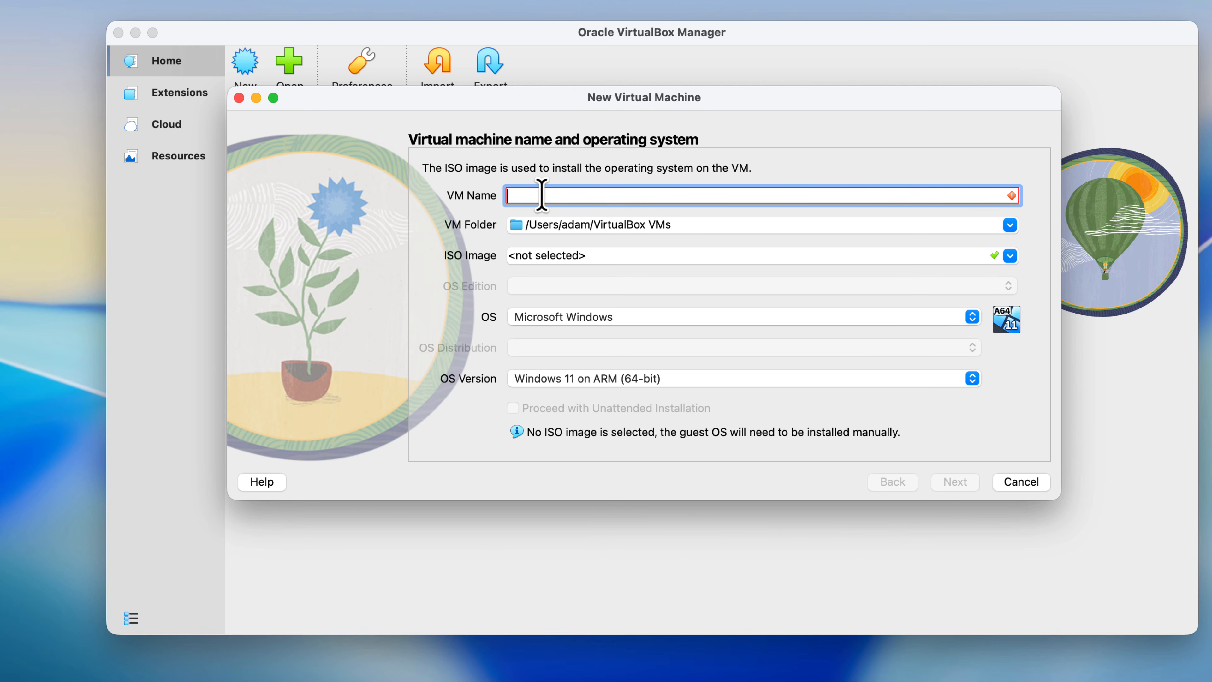
pyautogui.write('Windows 11')
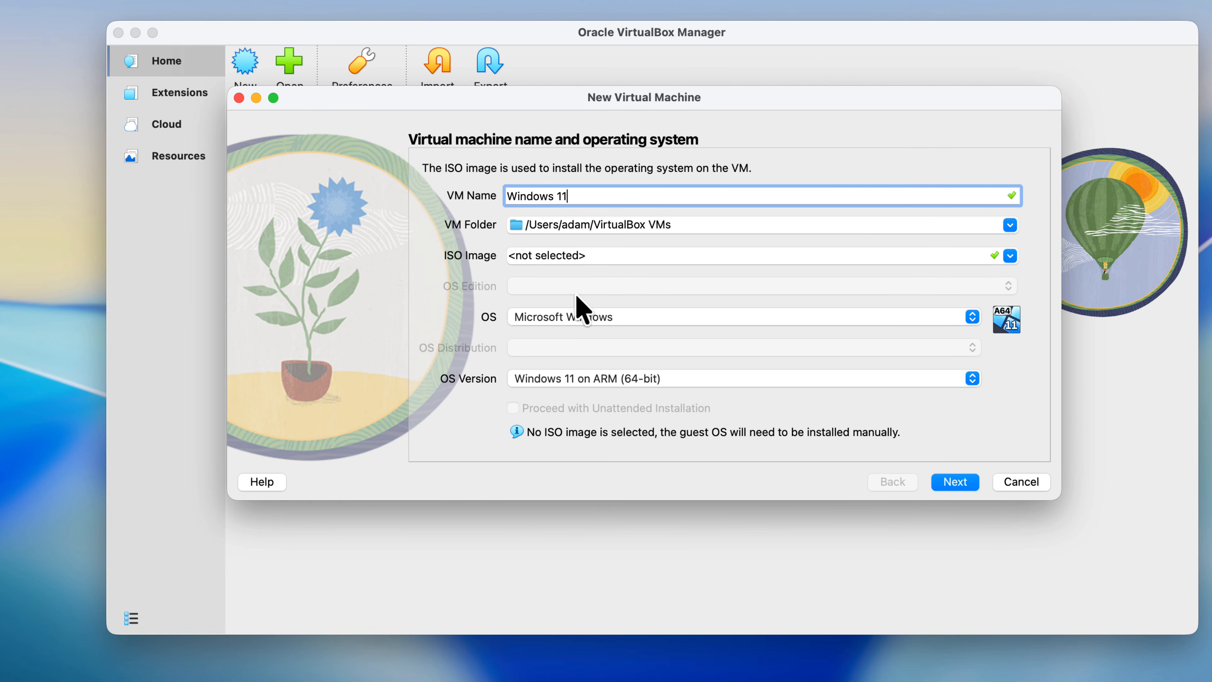
pyautogui.moveTo(702, 226); pyautogui.dragTo(509, 235)
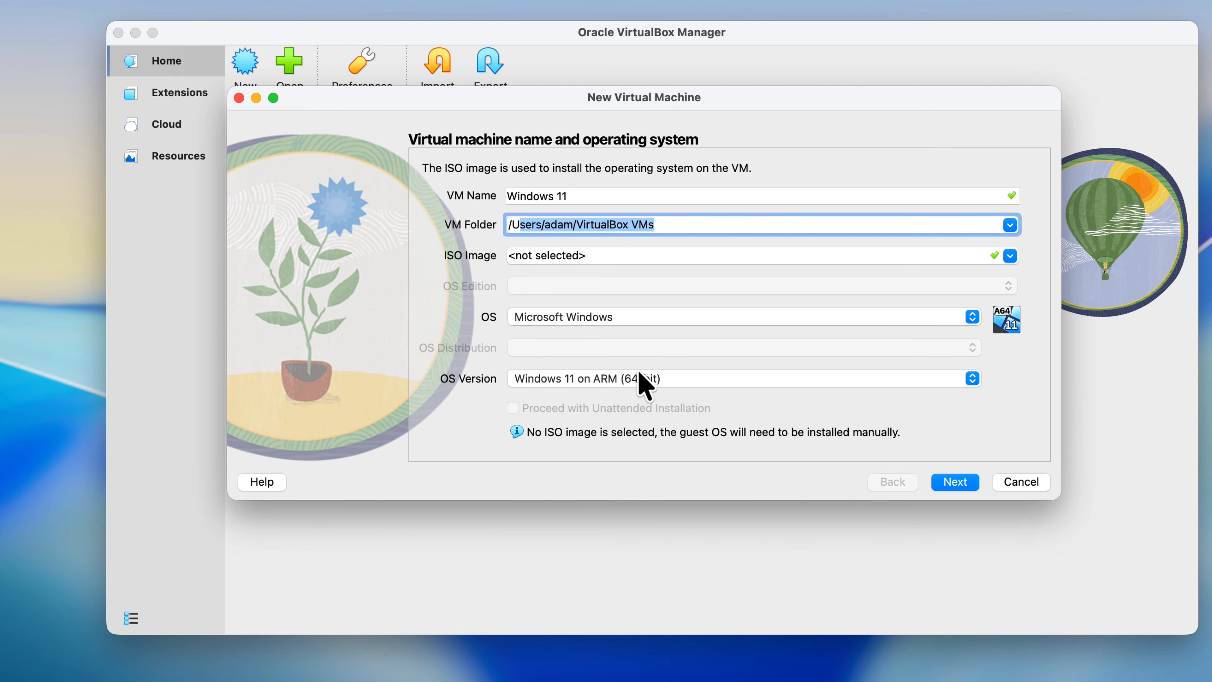
pyautogui.click(538, 380)
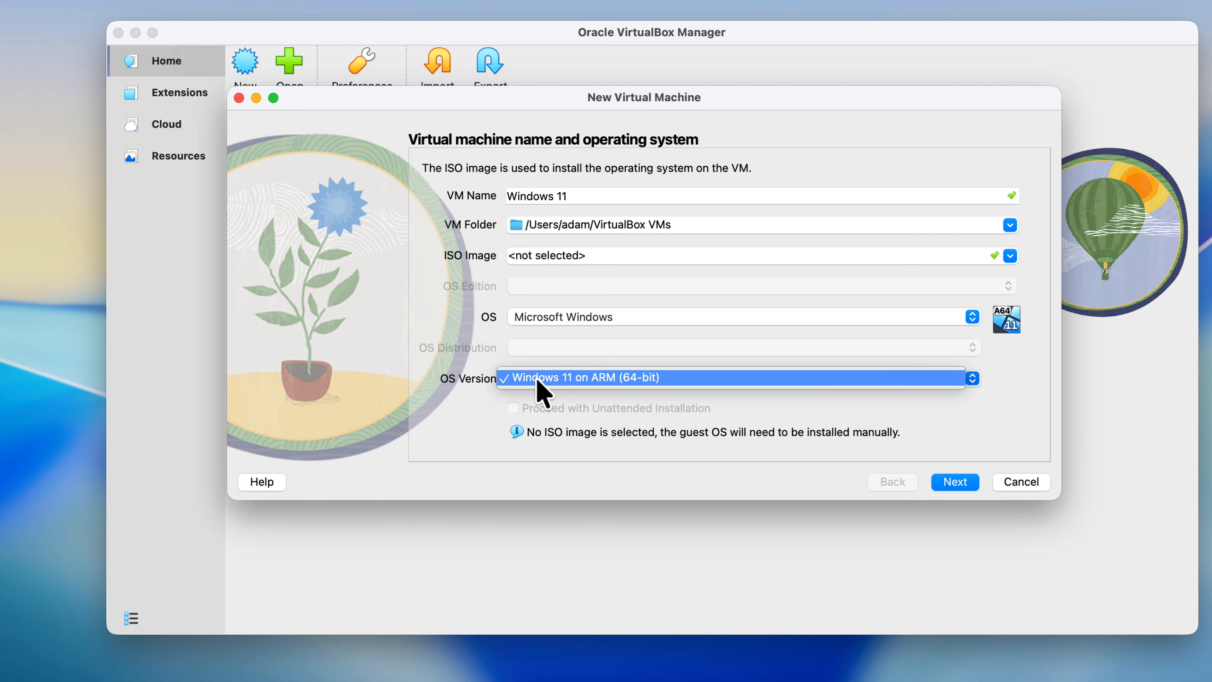
pyautogui.click(575, 382)
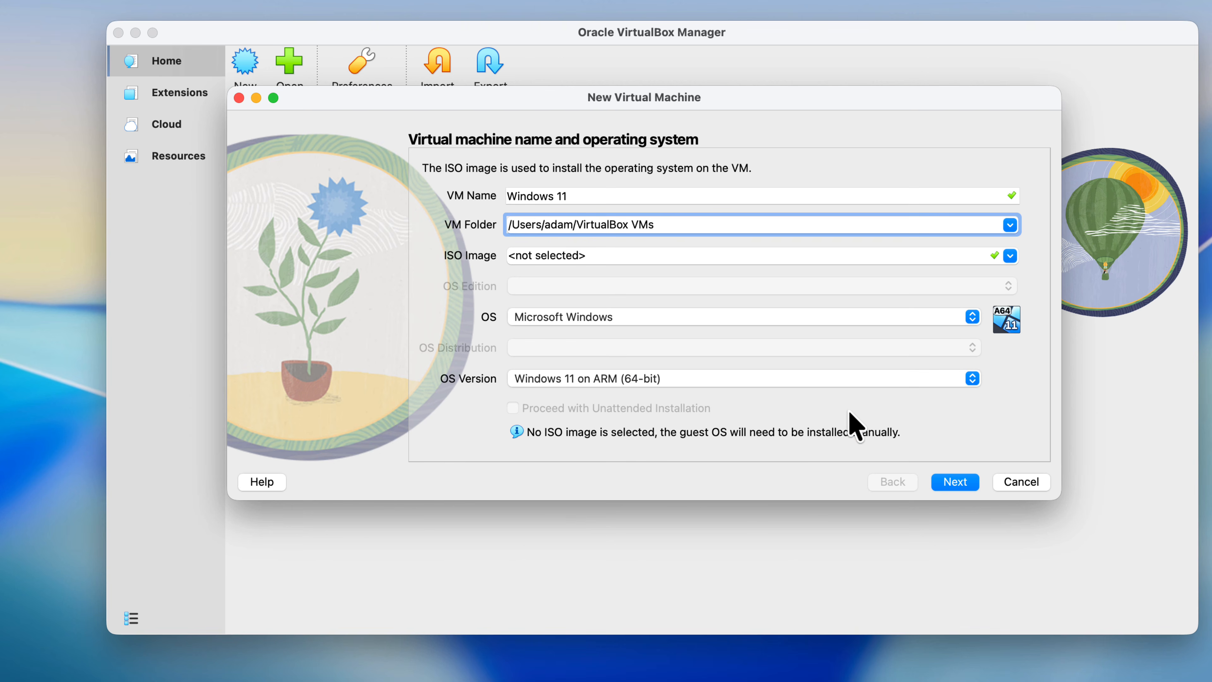
pyautogui.click(956, 483)
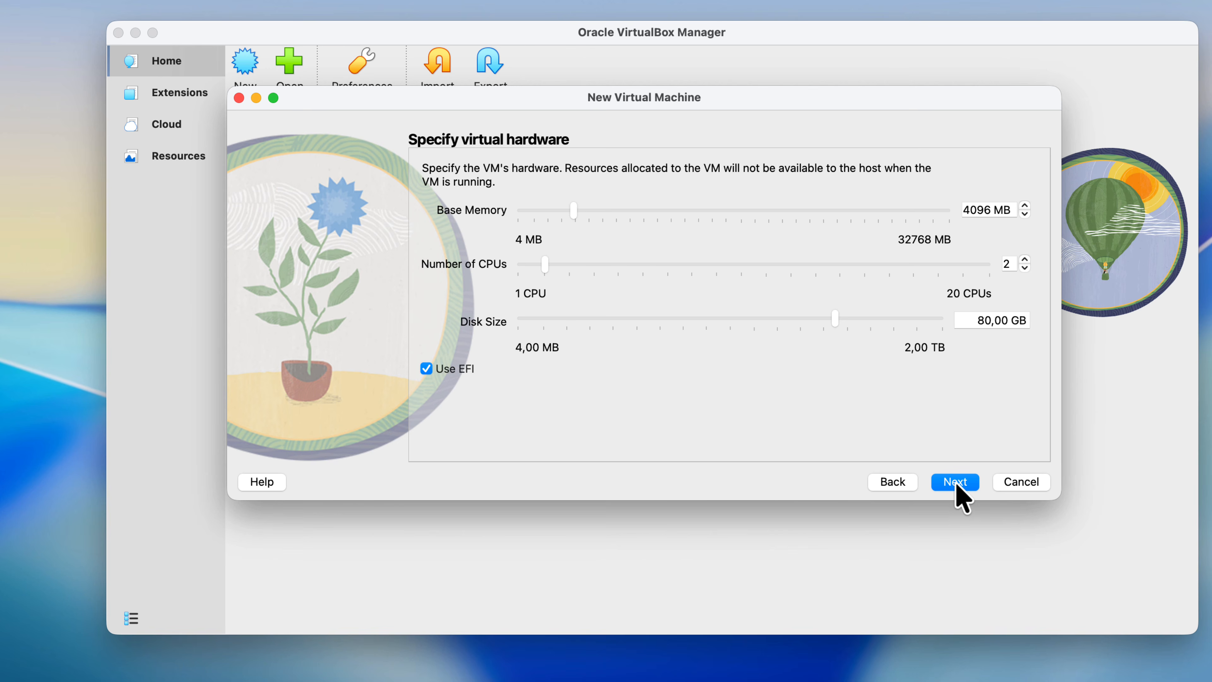
# Give the virtual machine 8192 MB of base memory and 6 CPUs, keep the 80 GB disk with EFI, and create it
pyautogui.moveTo(575, 216); pyautogui.dragTo(627, 216)
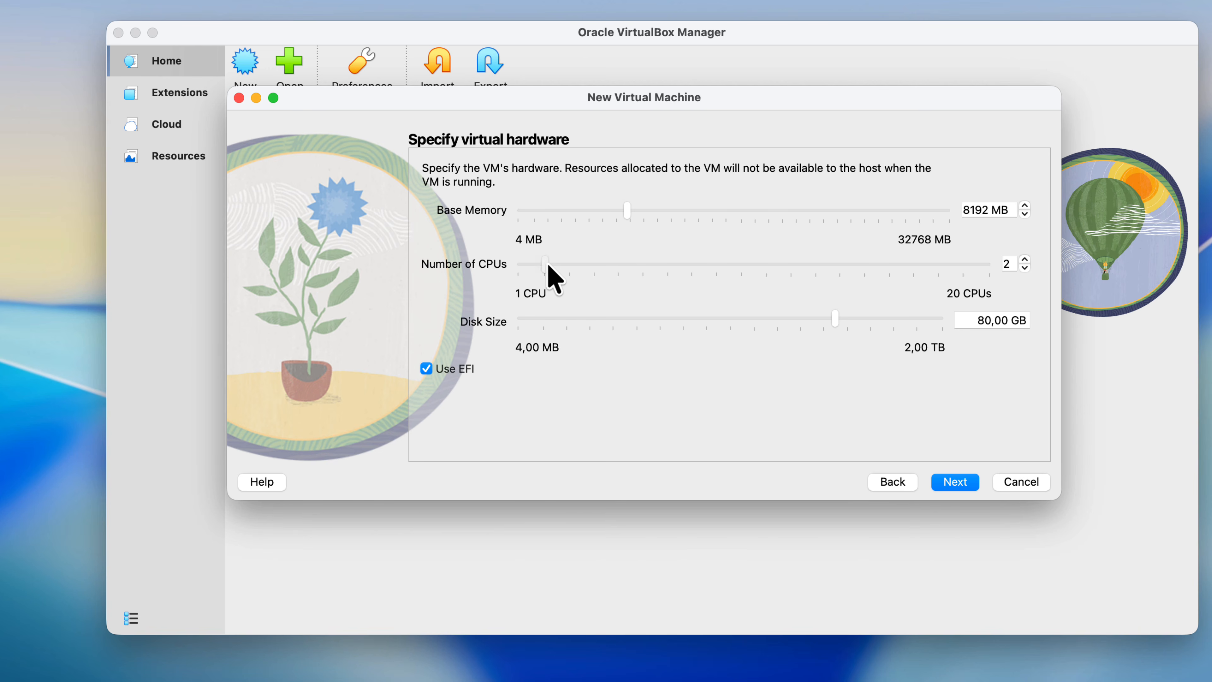
pyautogui.moveTo(548, 265); pyautogui.dragTo(641, 265)
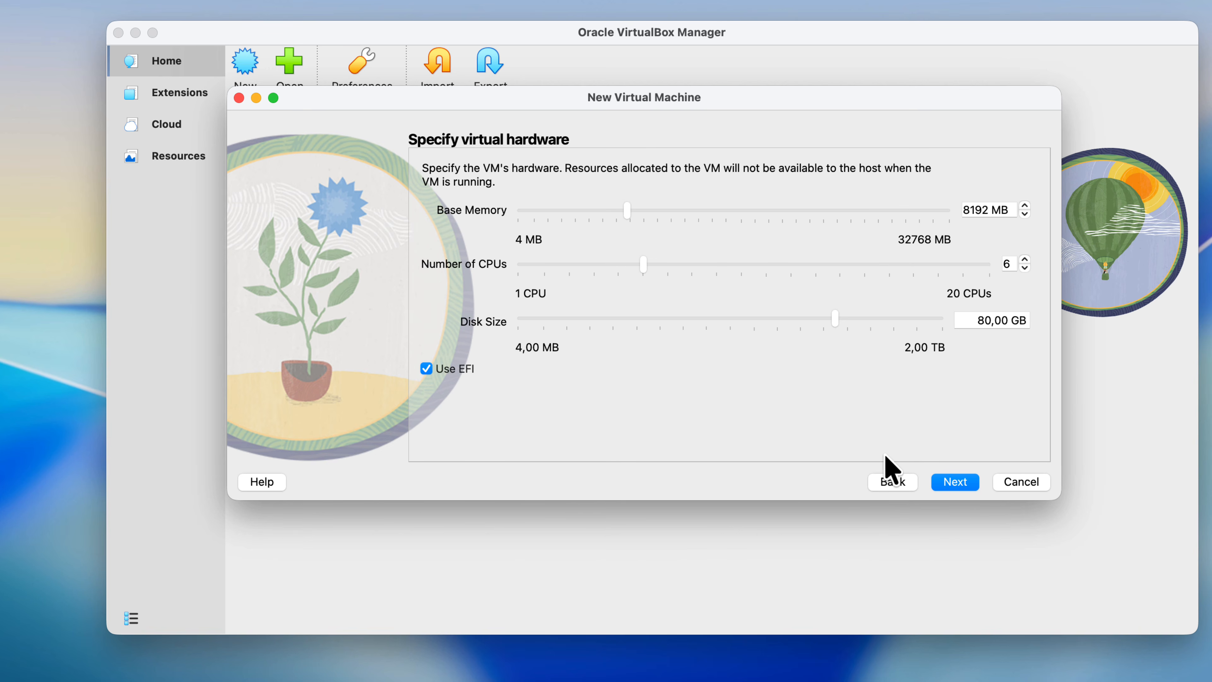
pyautogui.click(956, 482)
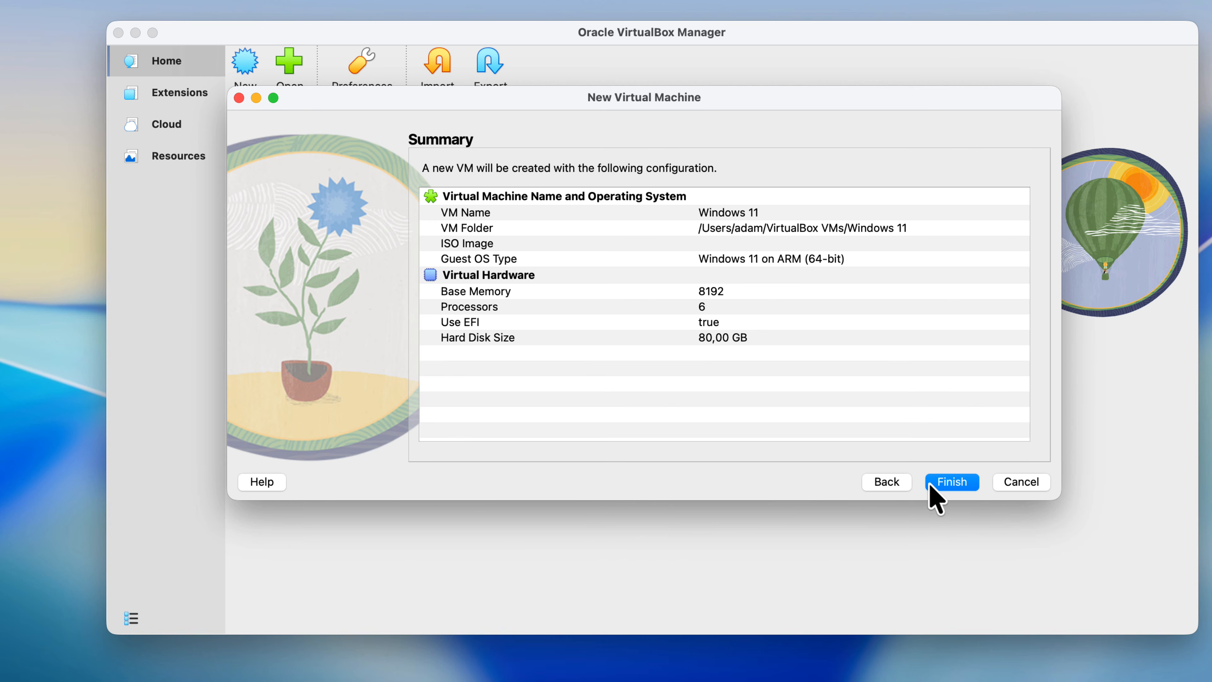
pyautogui.click(957, 483)
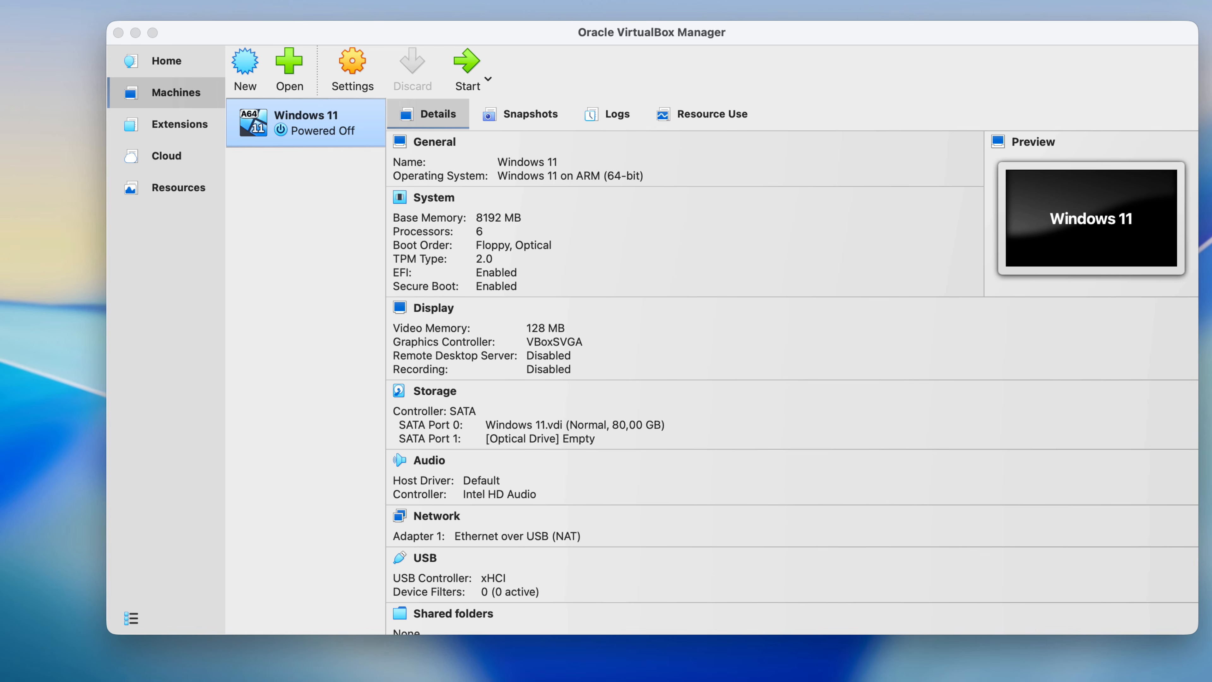
# Attach Win11_25H2_English_Arm64.iso from Downloads to the Windows 11 virtual machine's empty optical drive and save the settings
pyautogui.click(318, 130)
pyautogui.click(353, 67)
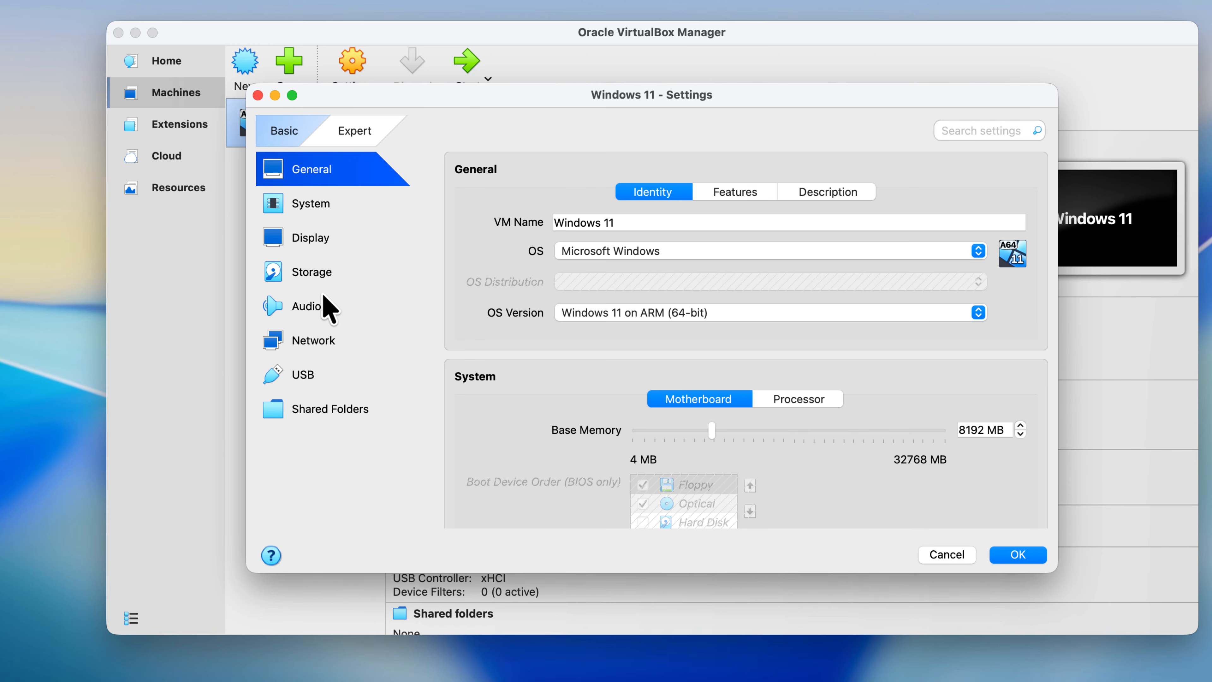
pyautogui.click(320, 276)
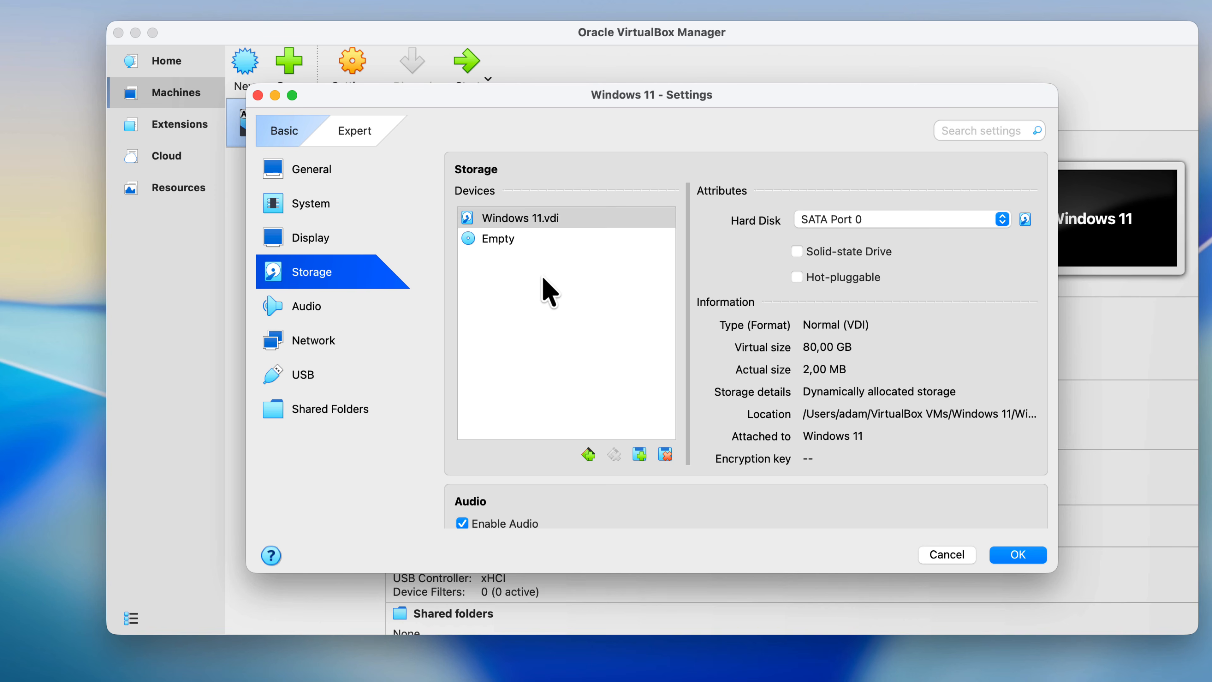
pyautogui.click(510, 245)
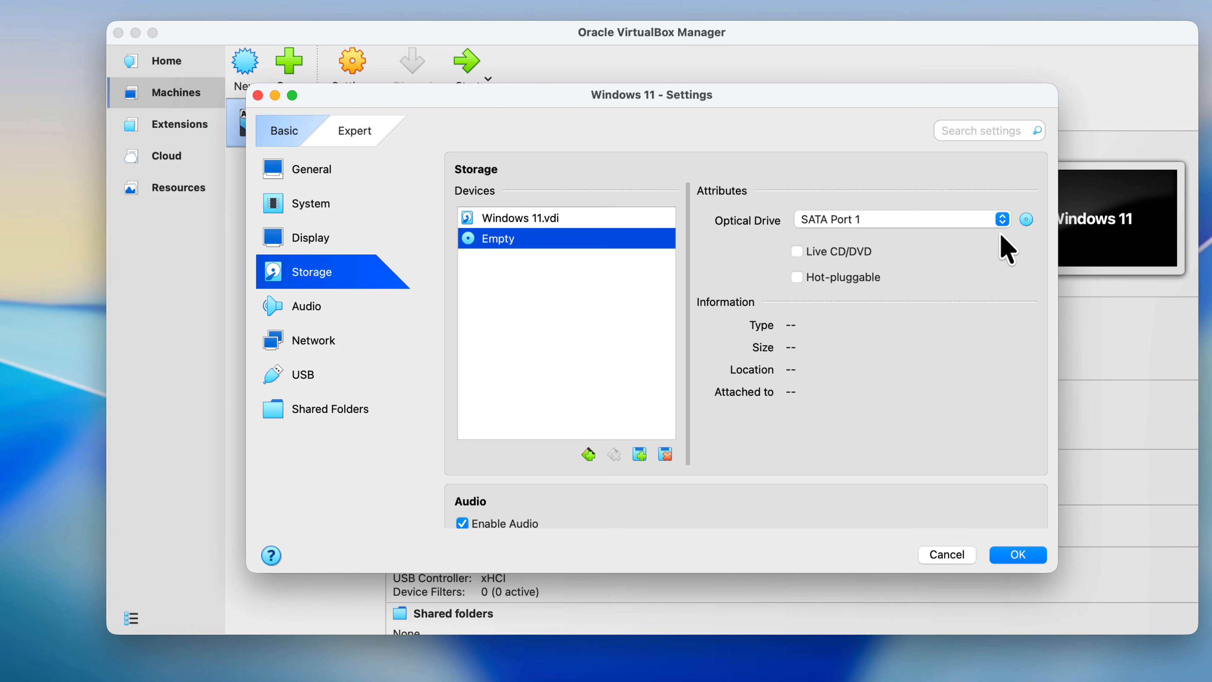
pyautogui.click(1027, 220)
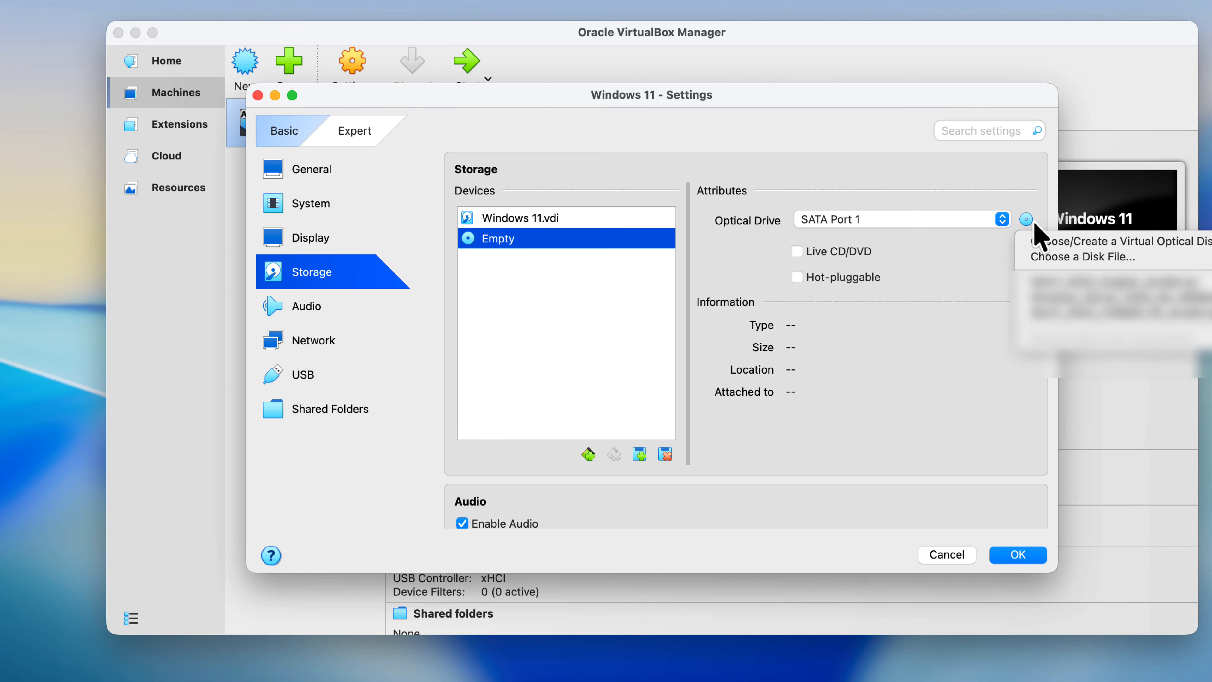
pyautogui.click(1054, 257)
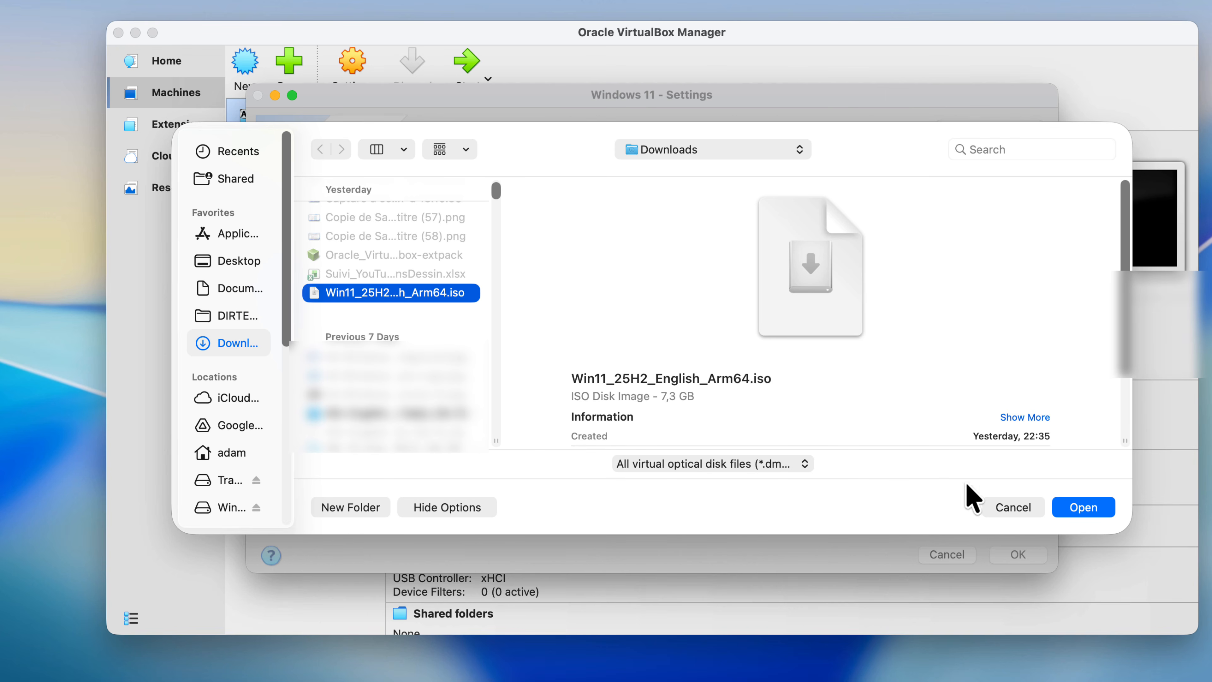
pyautogui.click(1091, 513)
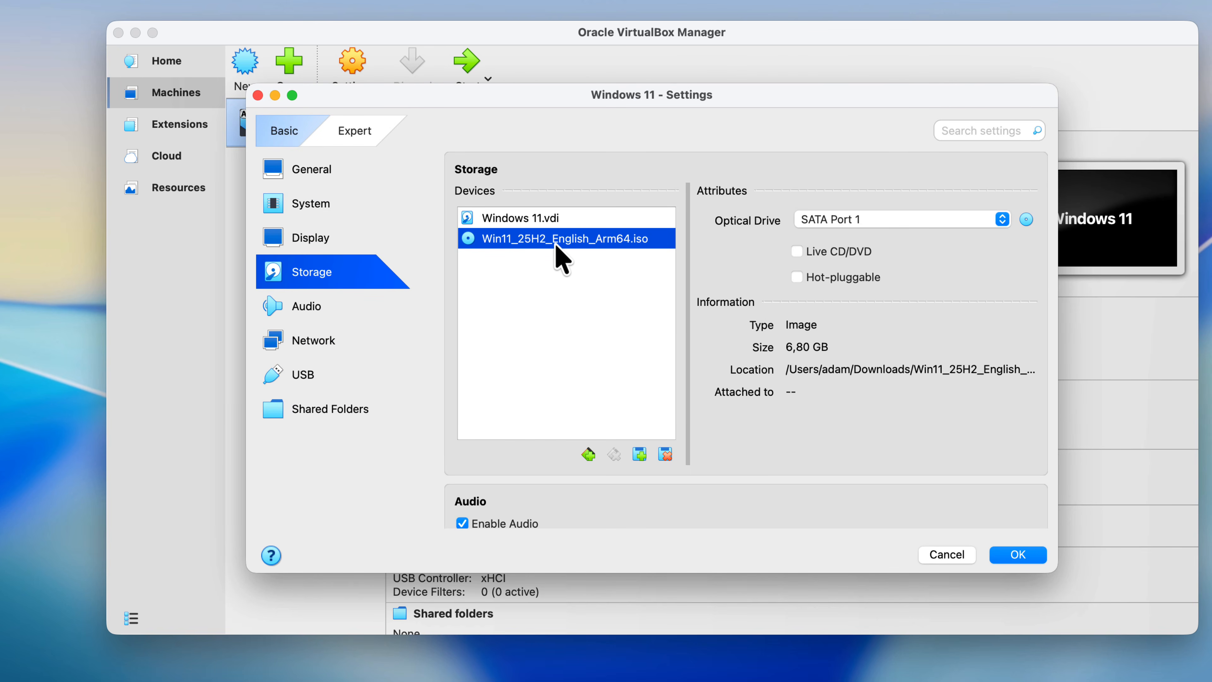
pyautogui.click(1018, 555)
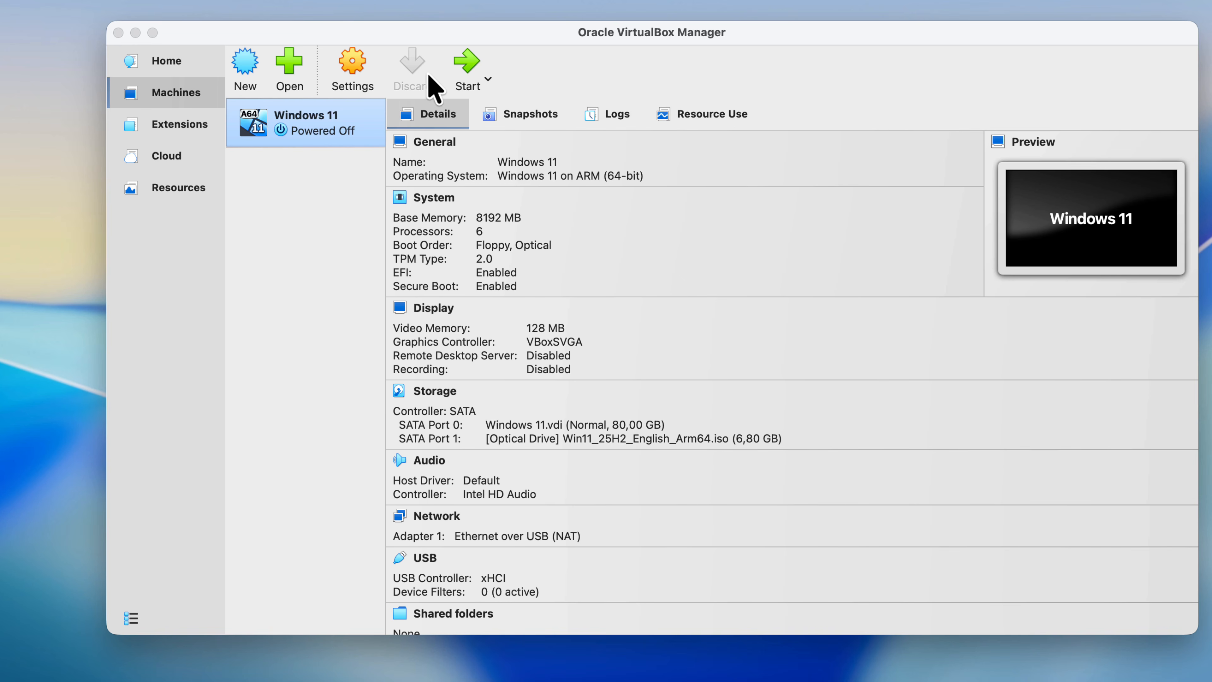
# Start the Windows 11 virtual machine and boot it from the installation disc
pyautogui.click(469, 68)
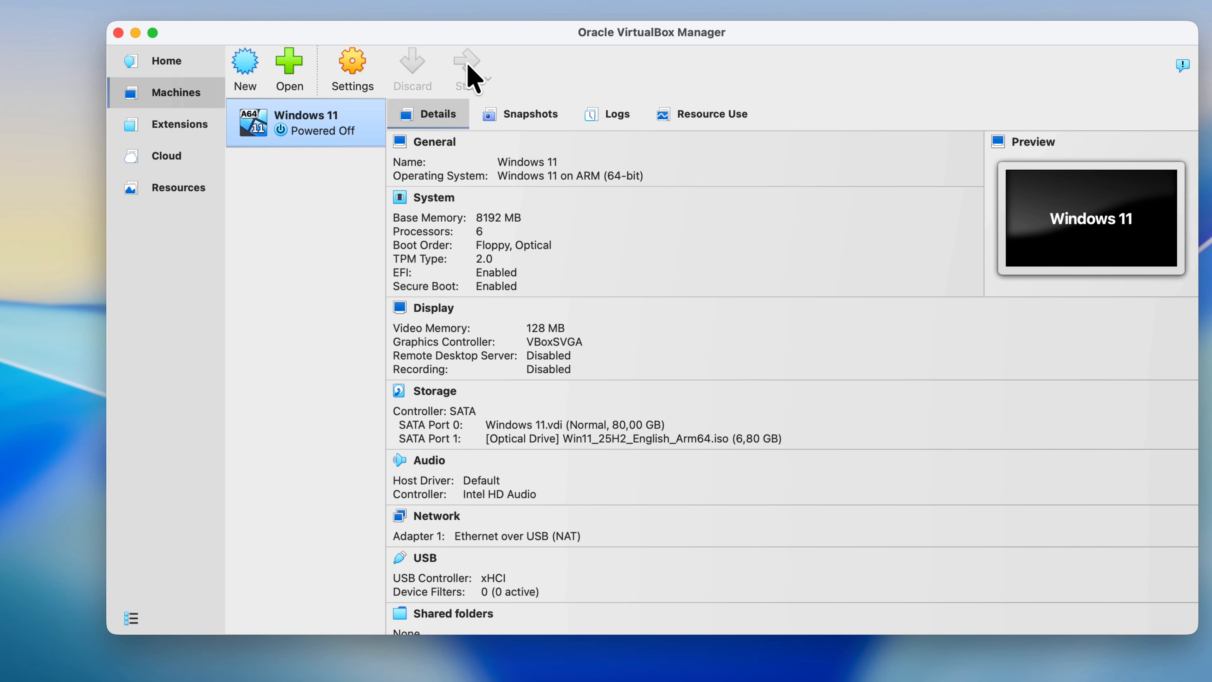
pyautogui.click(468, 66)
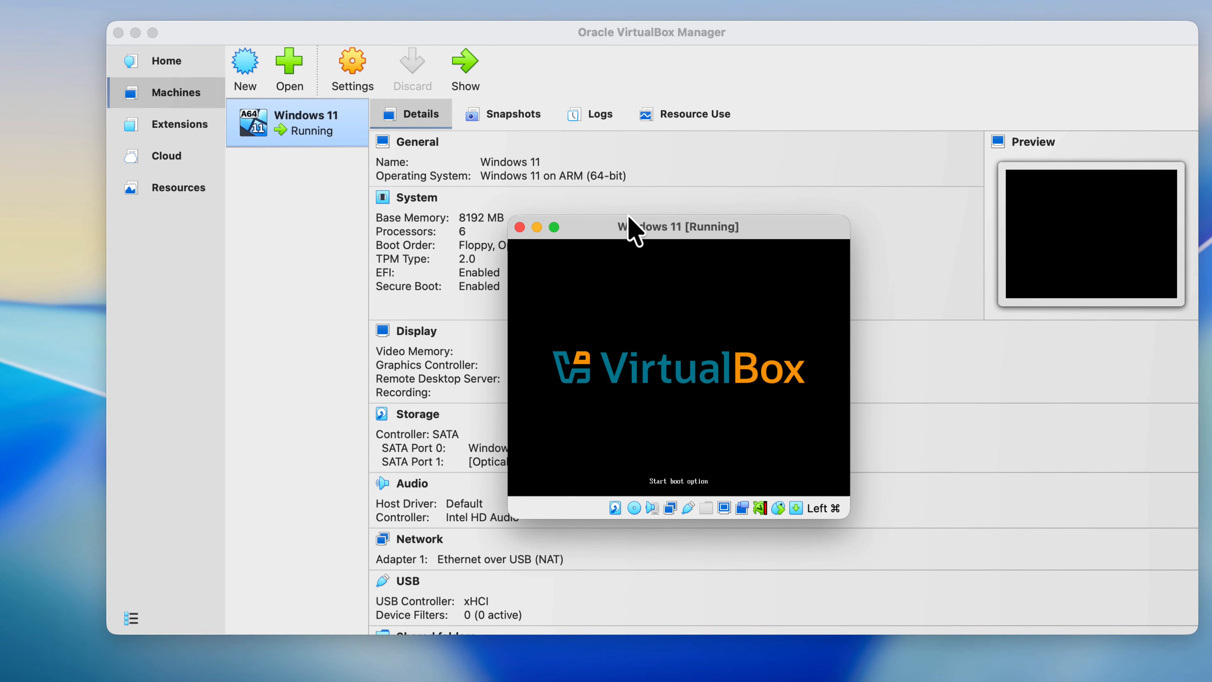
pyautogui.moveTo(642, 234); pyautogui.dragTo(632, 192)
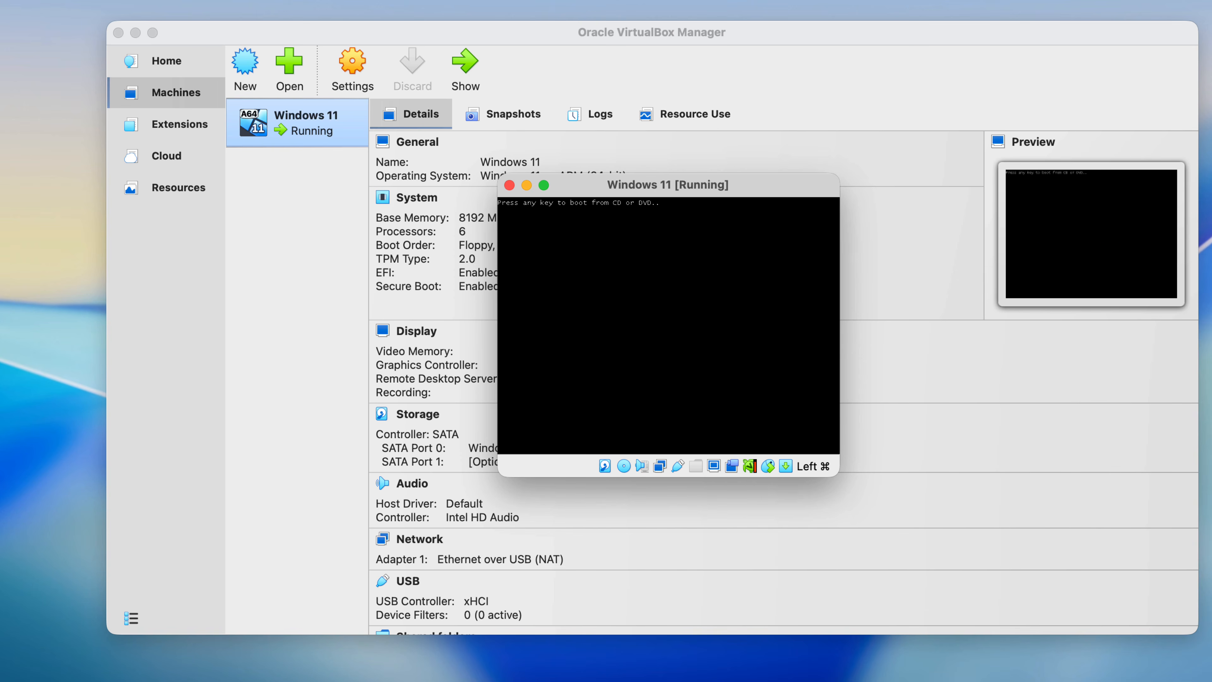
pyautogui.press('Return')
pyautogui.moveTo(644, 181); pyautogui.dragTo(619, 135)
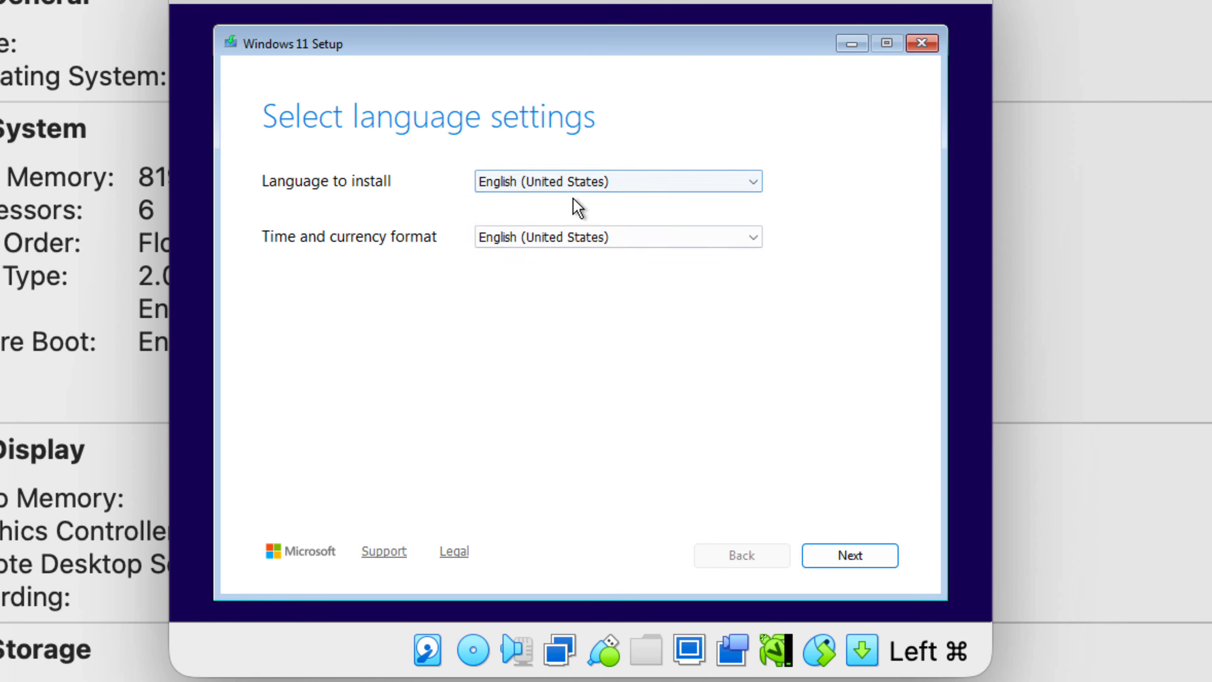
# Accept English (United States) for language and time format, and French (Legacy, AZERTY) as the keyboard in Windows Setup
pyautogui.click(607, 194)
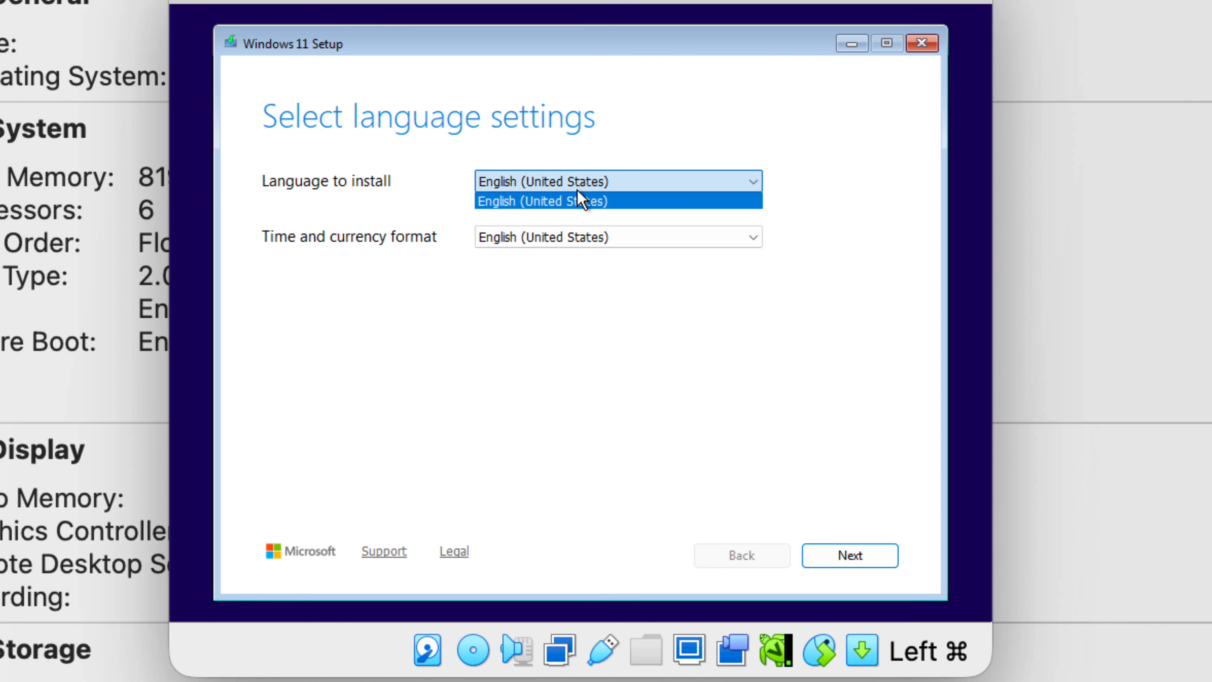
pyautogui.click(583, 173)
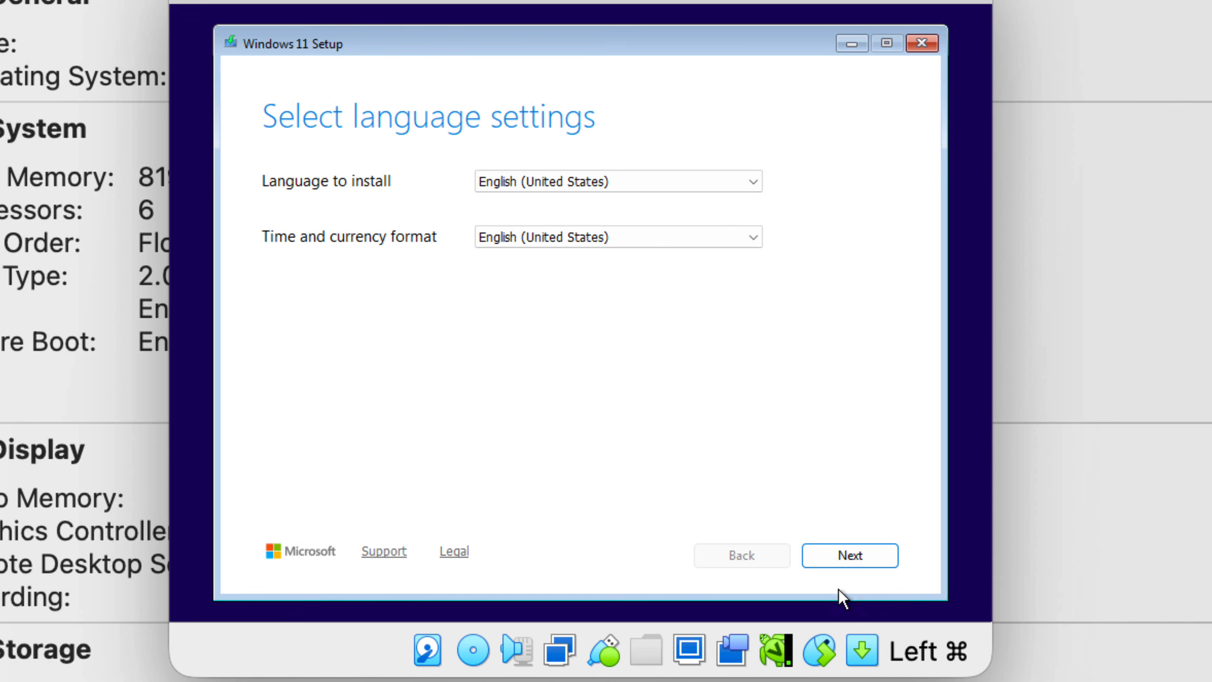
pyautogui.click(857, 558)
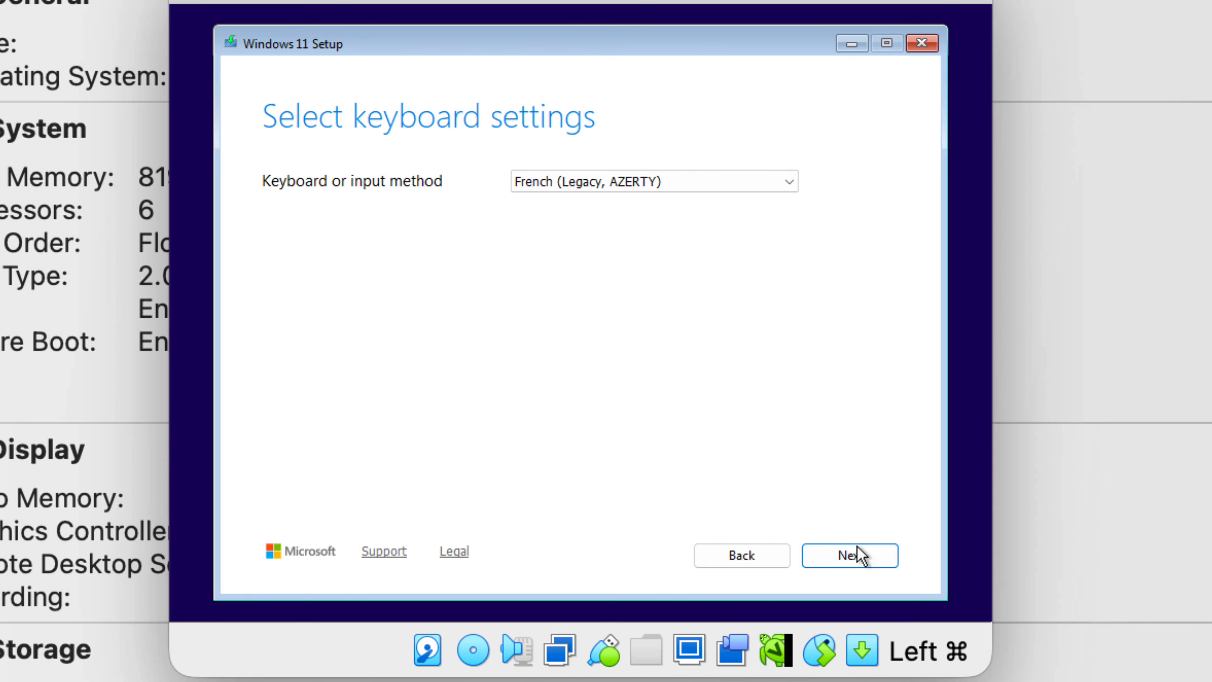
pyautogui.click(858, 558)
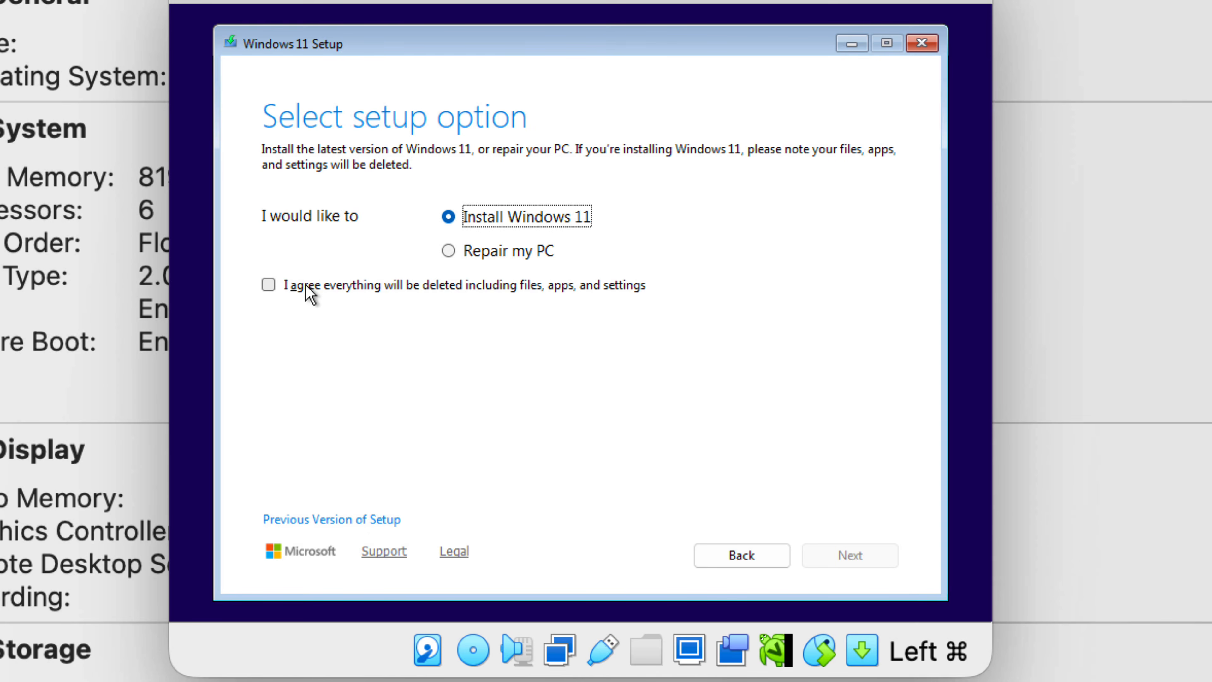
# Choose to install Windows 11 Pro without a product key, agreeing that all files, apps and settings are deleted
pyautogui.click(268, 285)
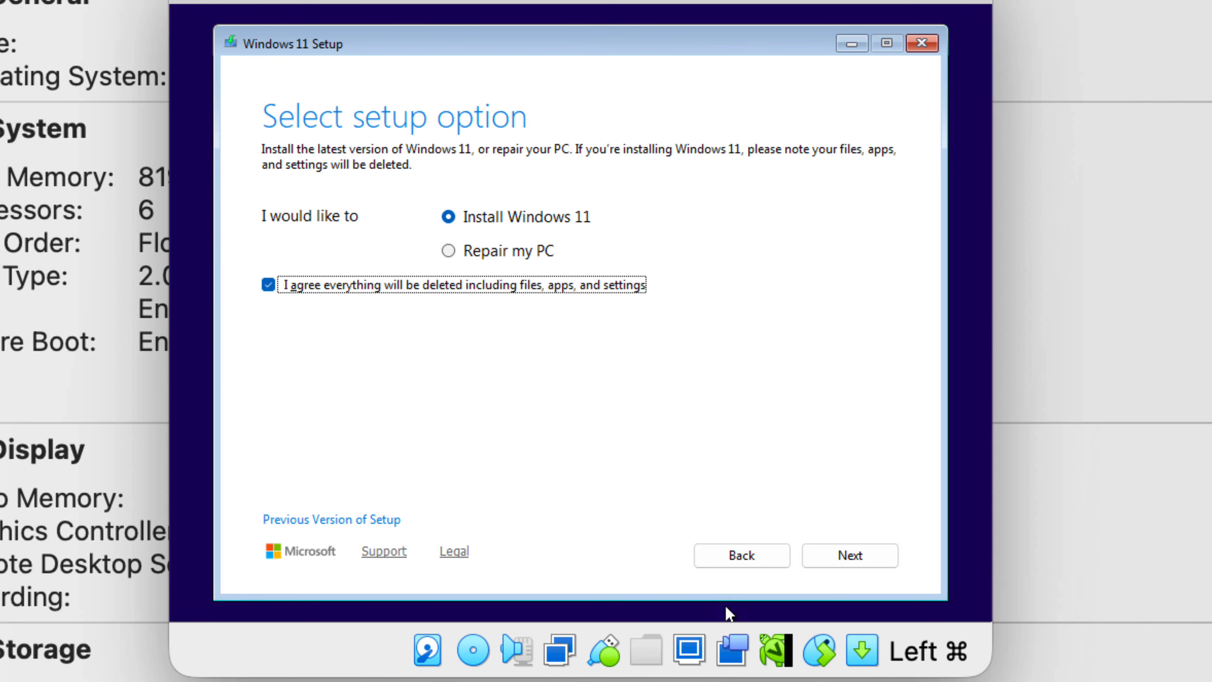
pyautogui.click(861, 559)
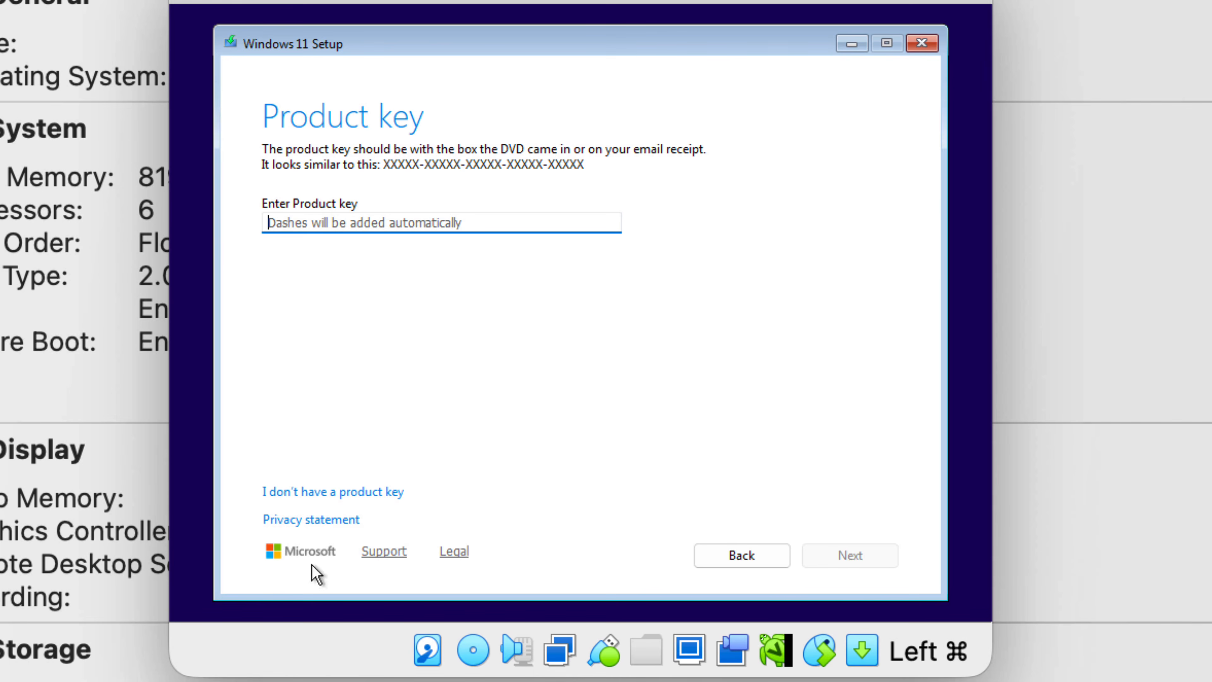
pyautogui.click(329, 497)
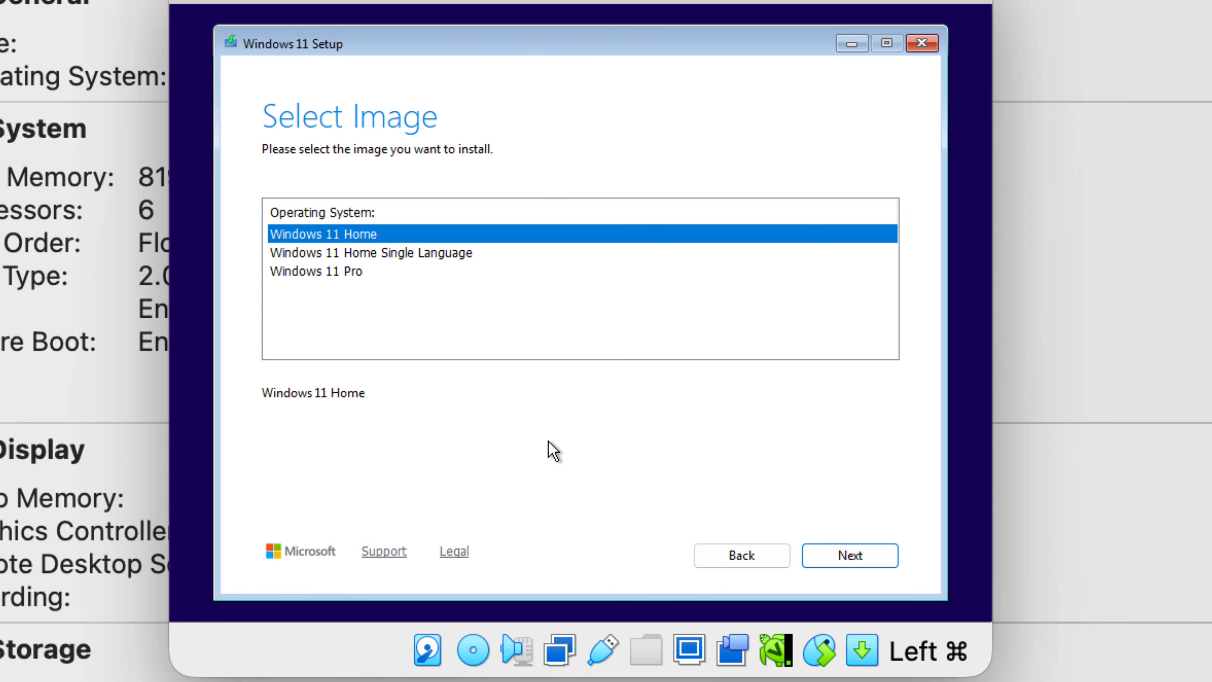
pyautogui.click(383, 274)
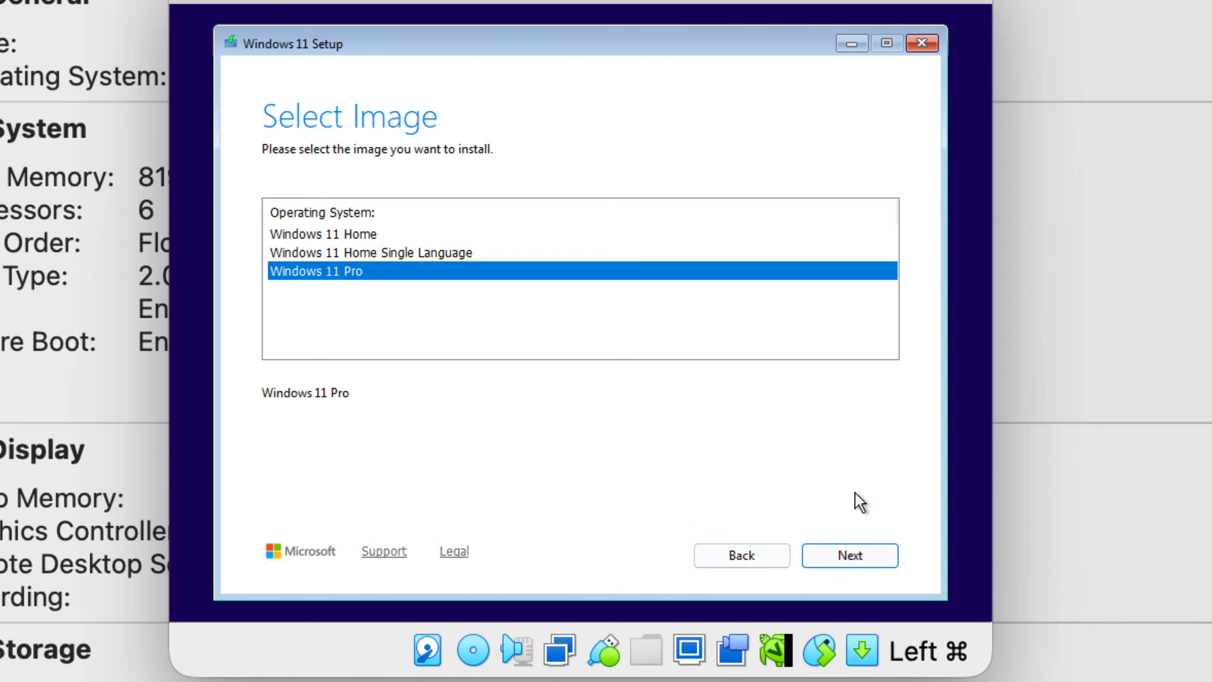
pyautogui.click(852, 558)
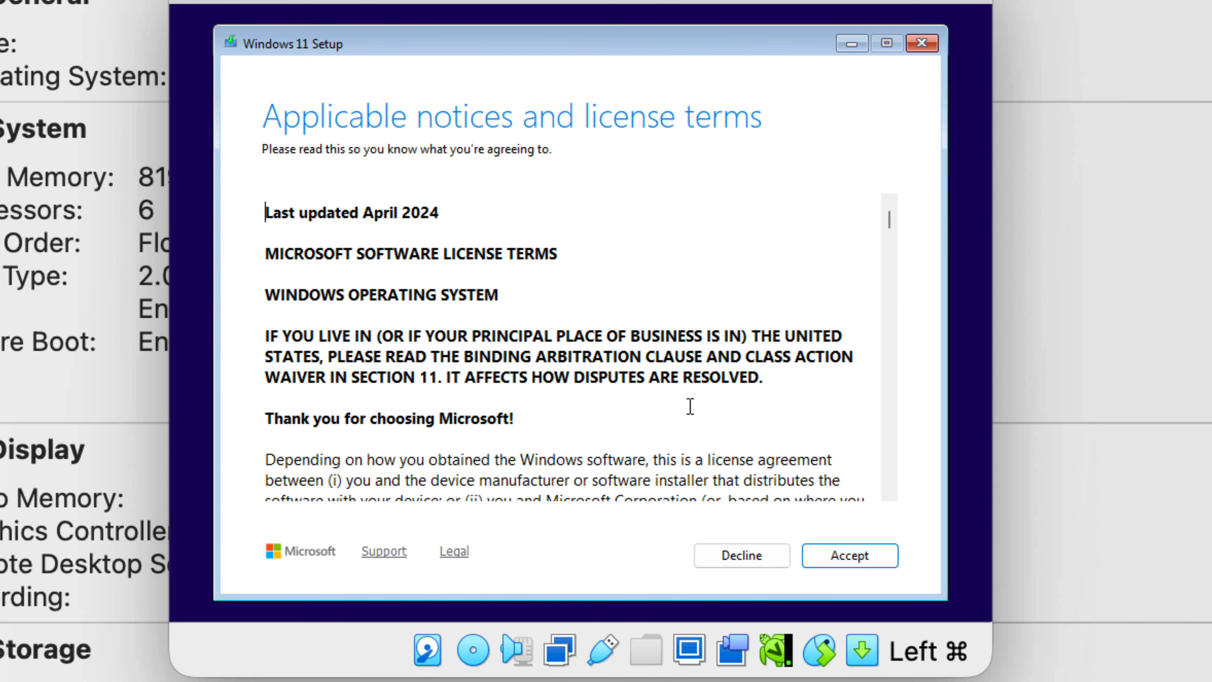
# Accept the license terms and install Windows on the unallocated space of Disk 0
pyautogui.scroll(-15, 701, 387)
pyautogui.scroll(-20, 708, 379)
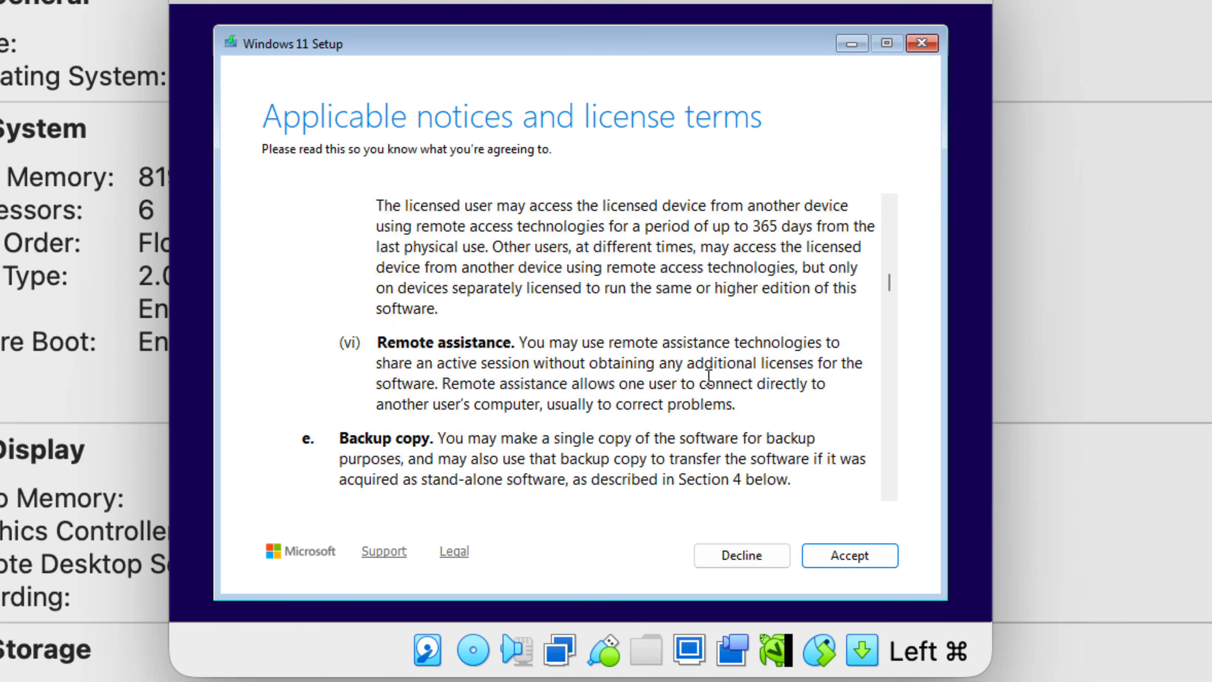
pyautogui.scroll(-20, 826, 607)
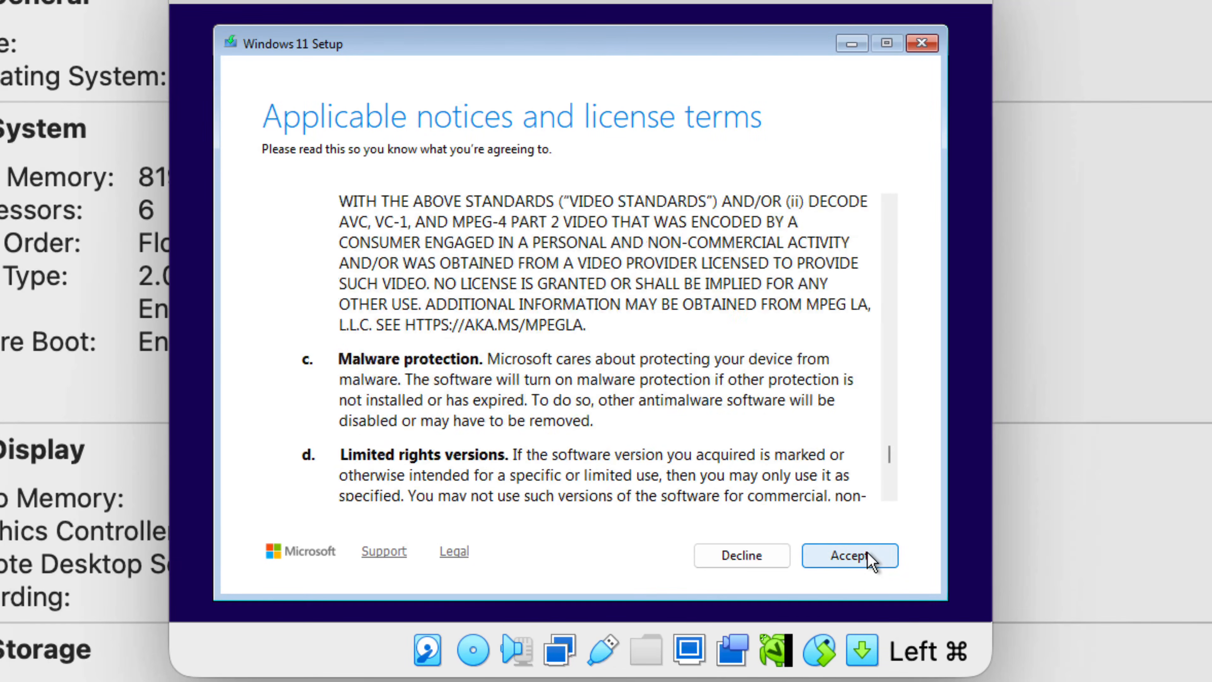
pyautogui.click(850, 555)
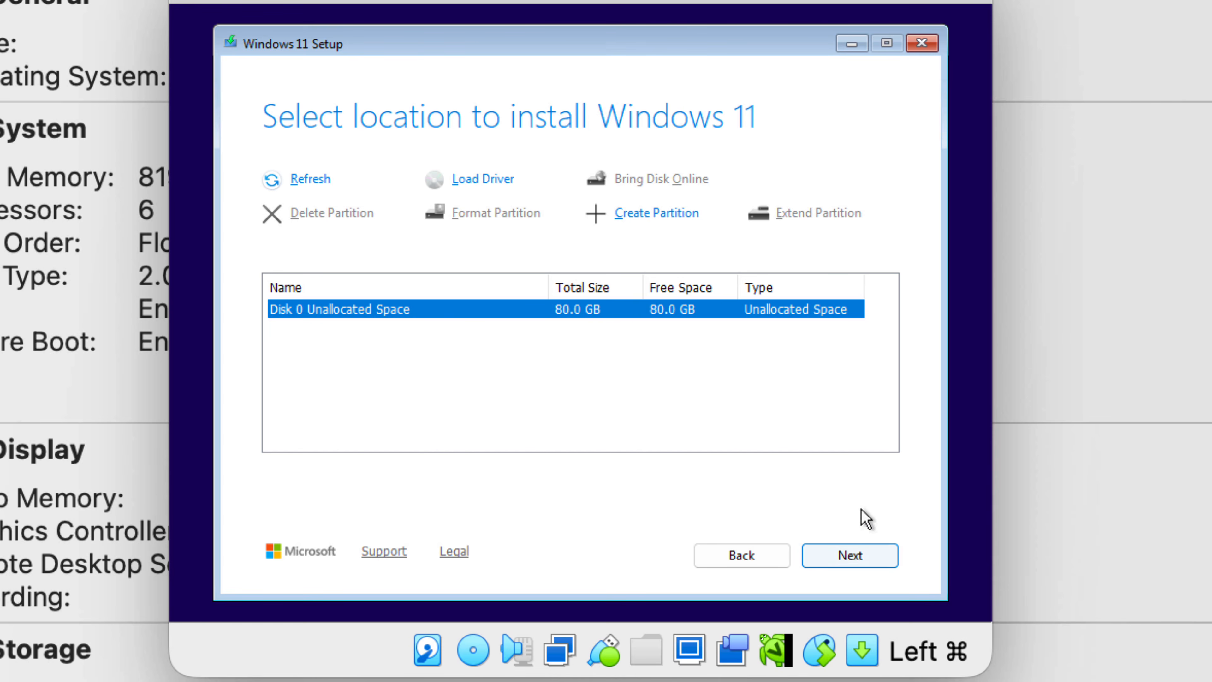
pyautogui.click(864, 557)
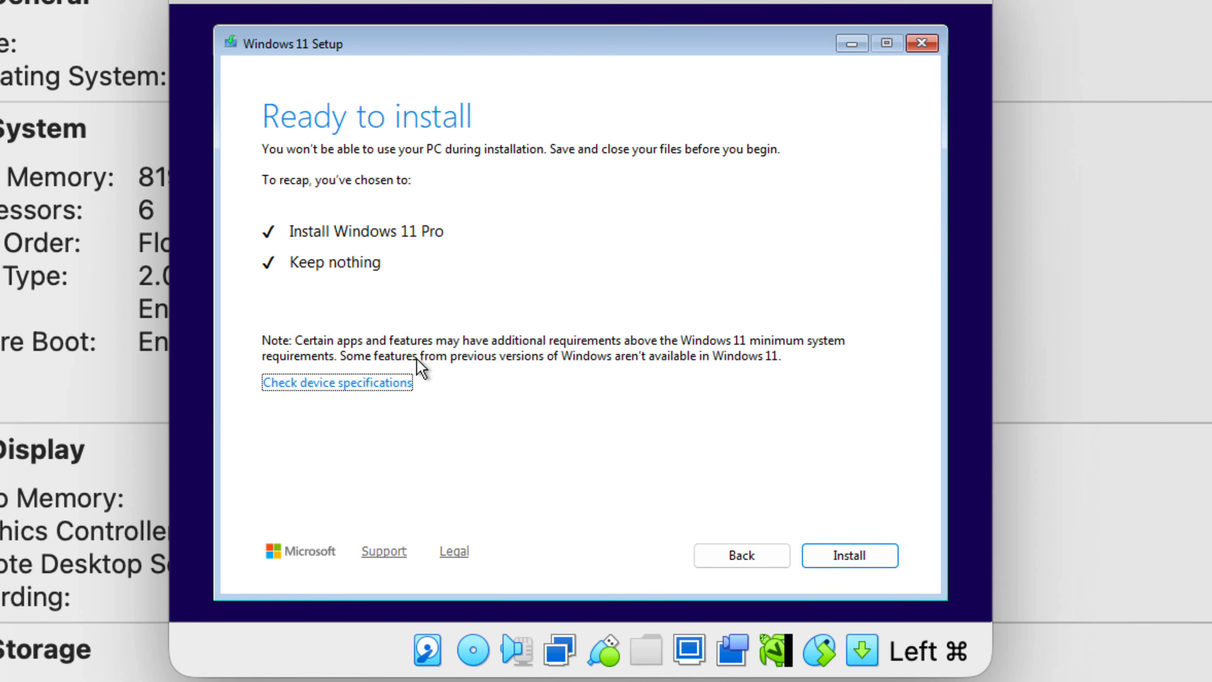
pyautogui.click(865, 554)
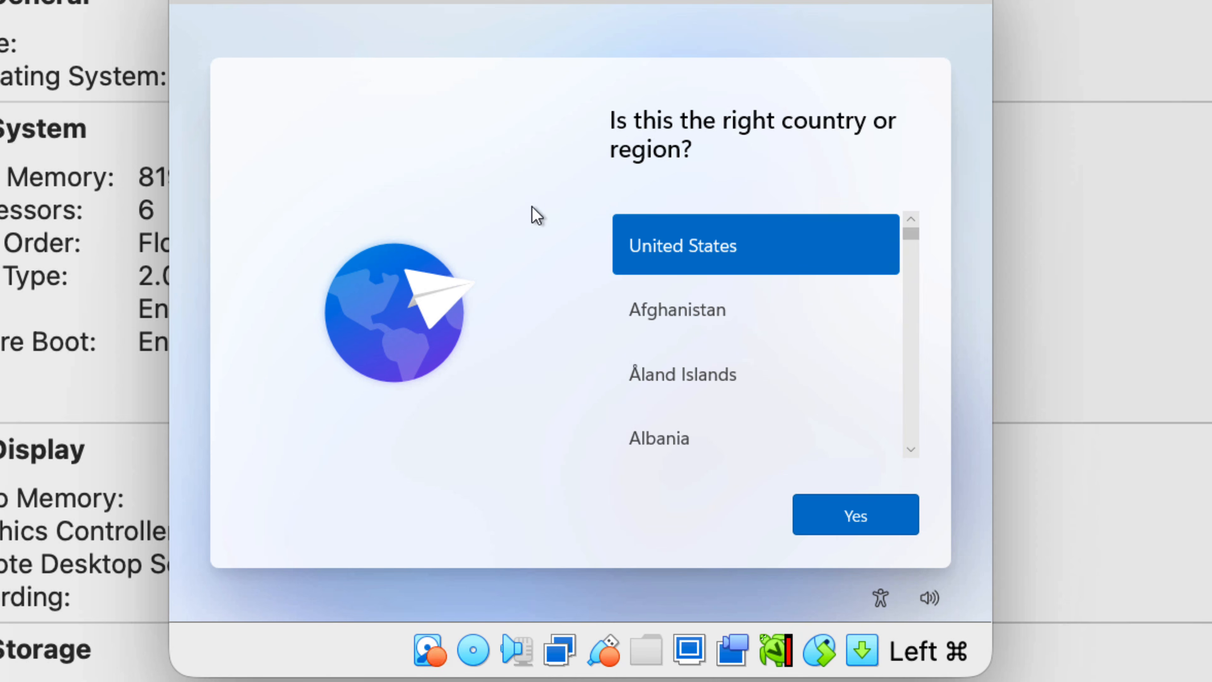
# Set the region to United States and the keyboard layout to French (Legacy, AZERTY), skipping a second layout
pyautogui.click(851, 500)
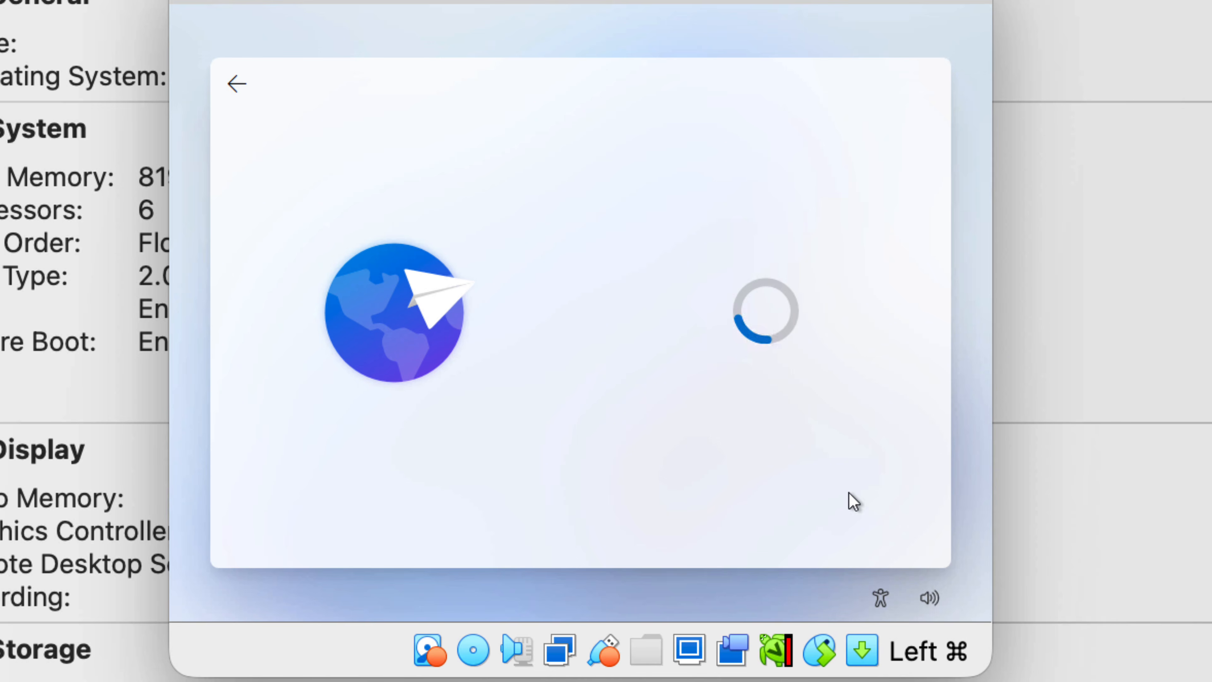
pyautogui.moveTo(911, 317); pyautogui.dragTo(914, 336)
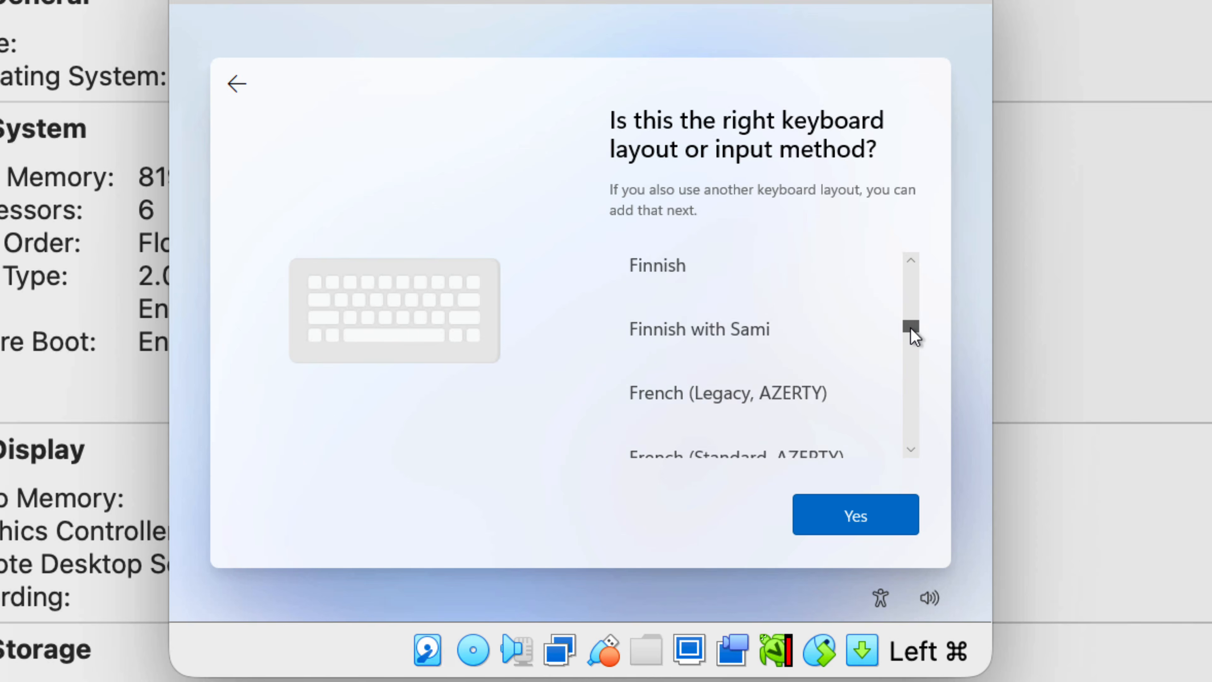
pyautogui.click(888, 392)
pyautogui.click(865, 521)
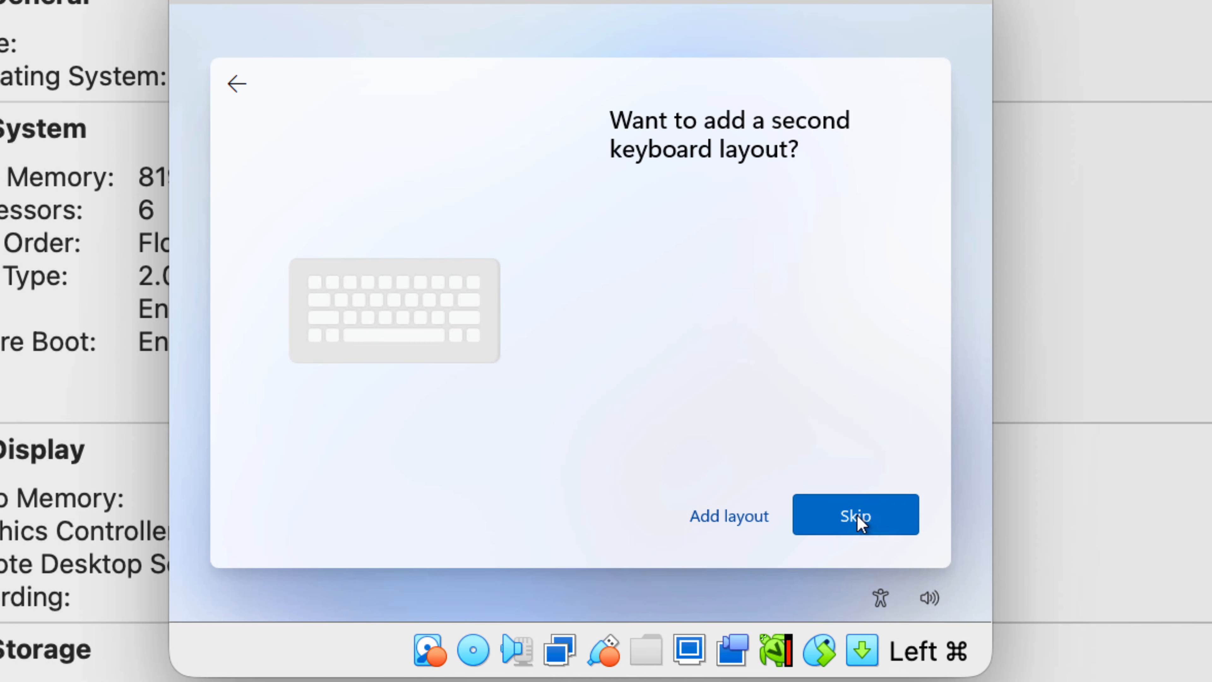
pyautogui.click(857, 515)
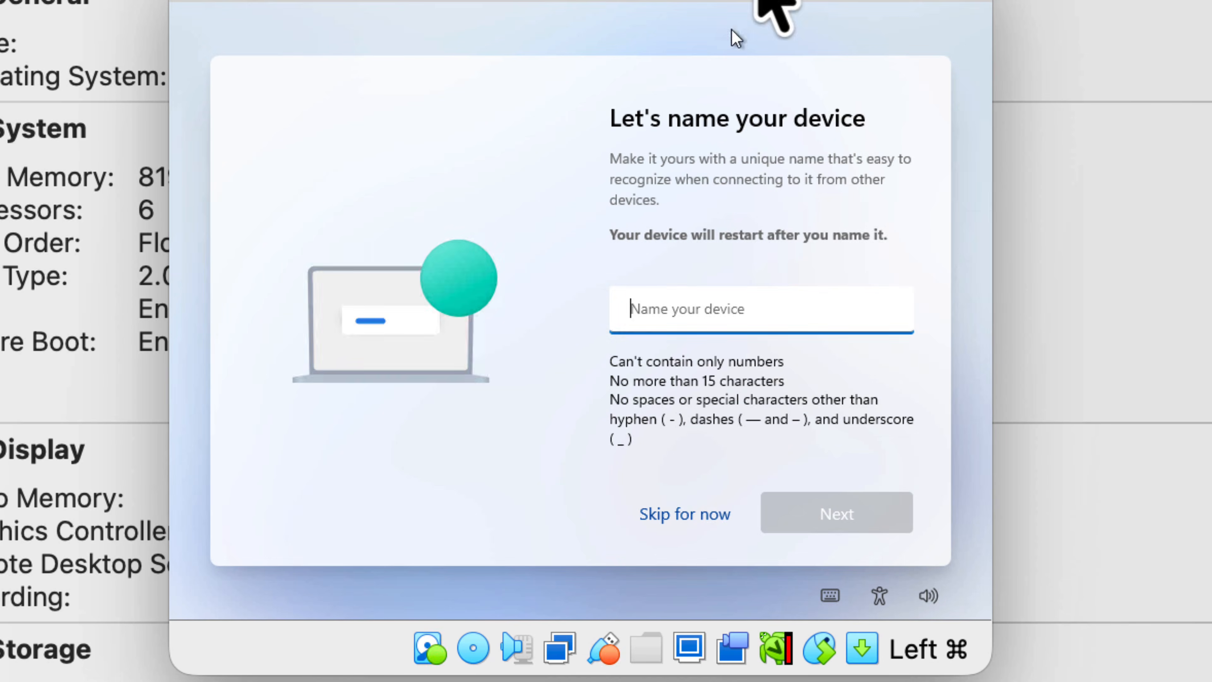
# Name the device "TipsIT" and continue the Windows setup
pyautogui.write('IT')
pyautogui.press('BackSpace')
pyautogui.press('BackSpace')
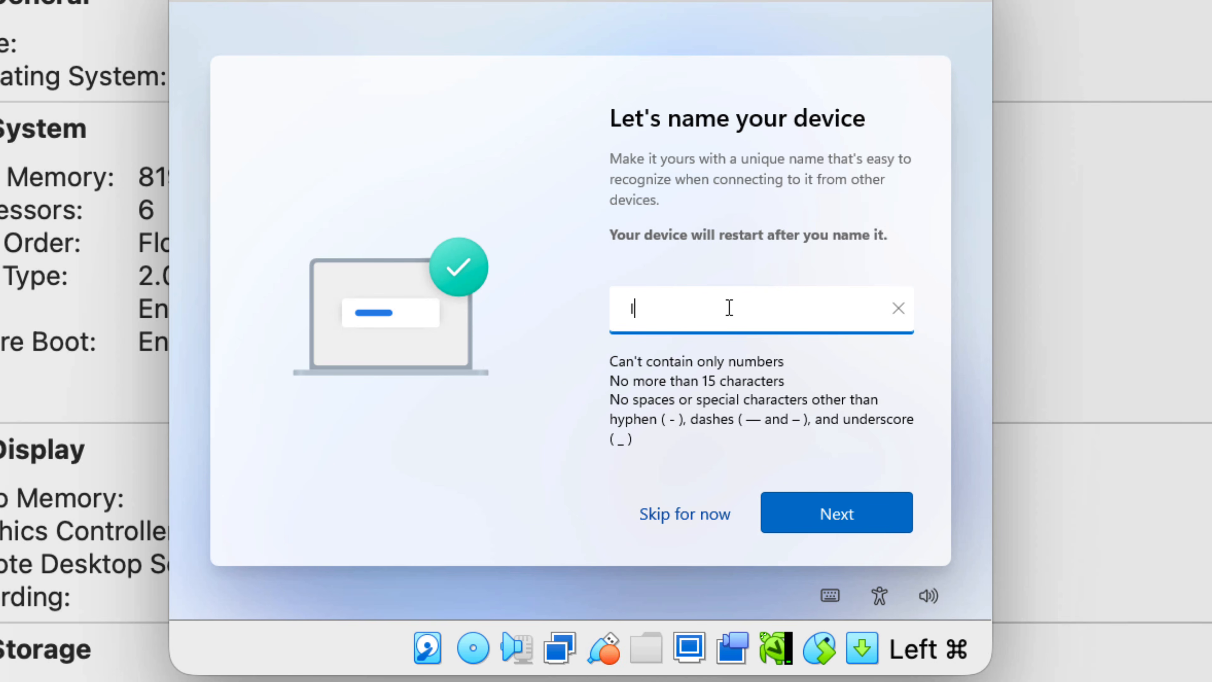
pyautogui.write('TipsIT')
pyautogui.click(822, 525)
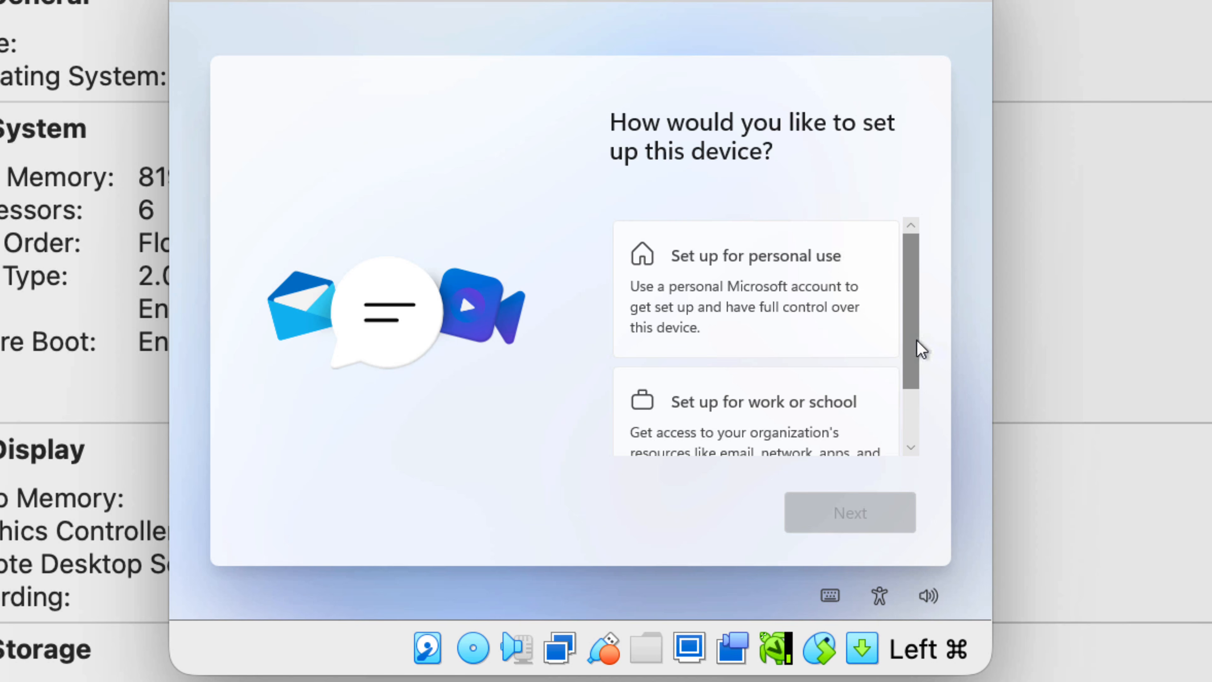
# Choose to set up the device for work or school and open the sign-in options
pyautogui.scroll(-2, 917, 341)
pyautogui.scroll(-2, 917, 348)
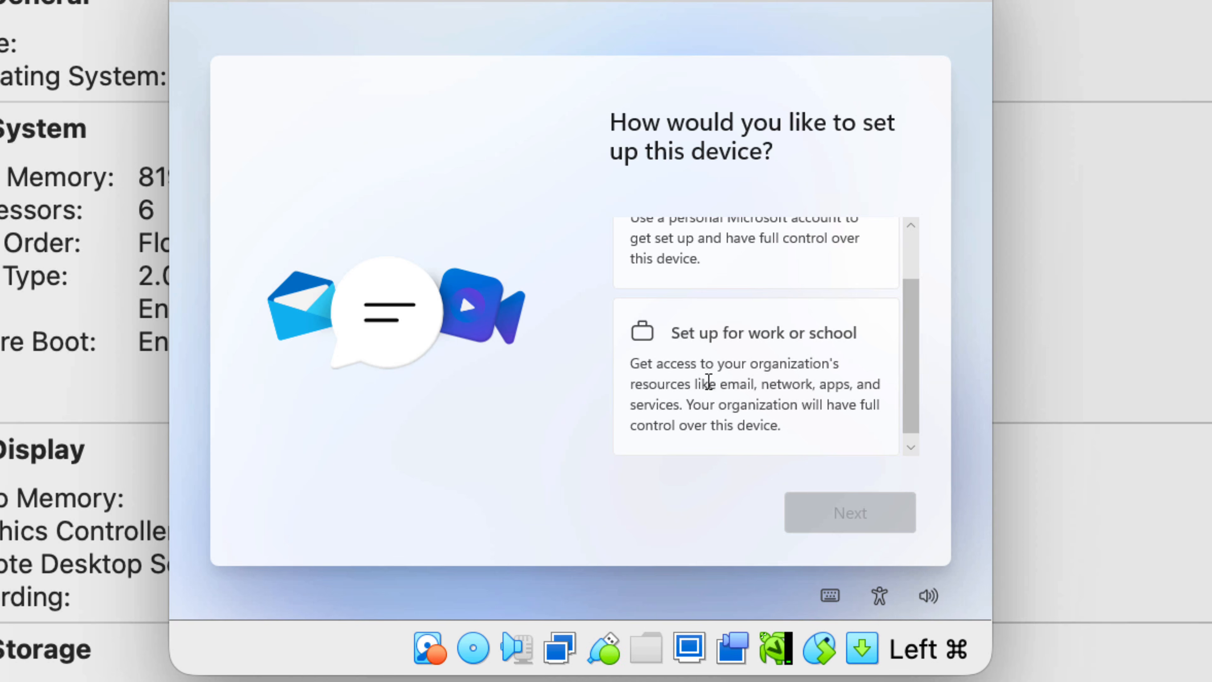
pyautogui.click(763, 383)
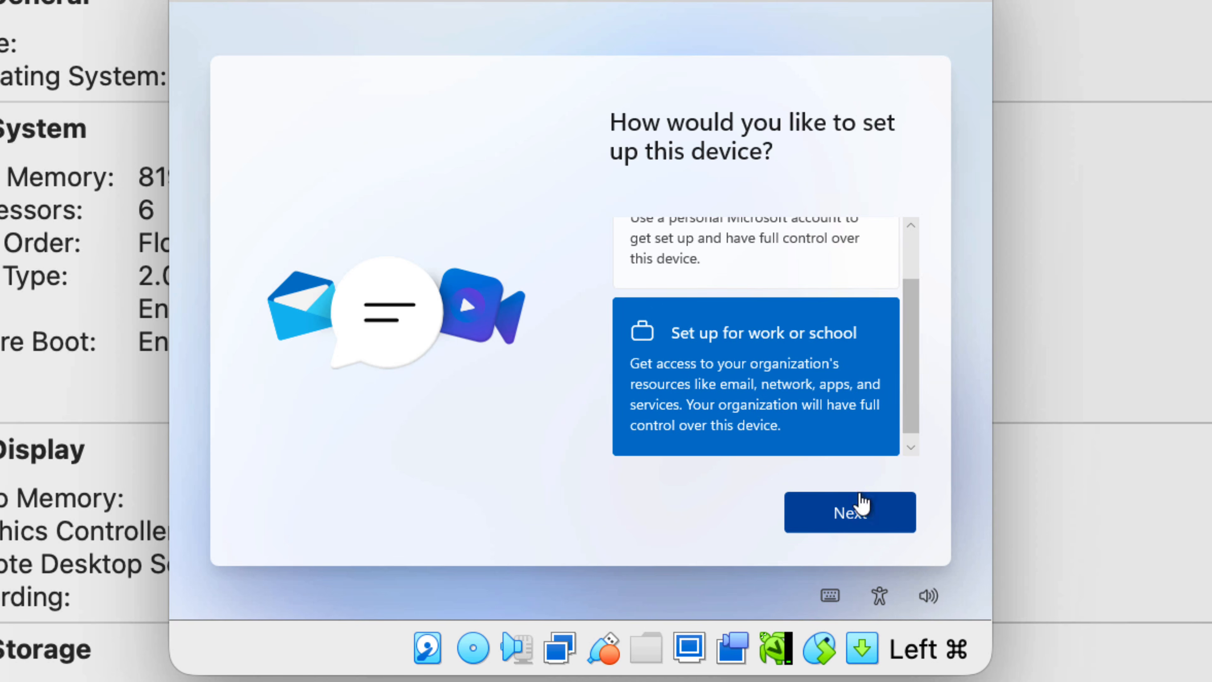
pyautogui.click(864, 518)
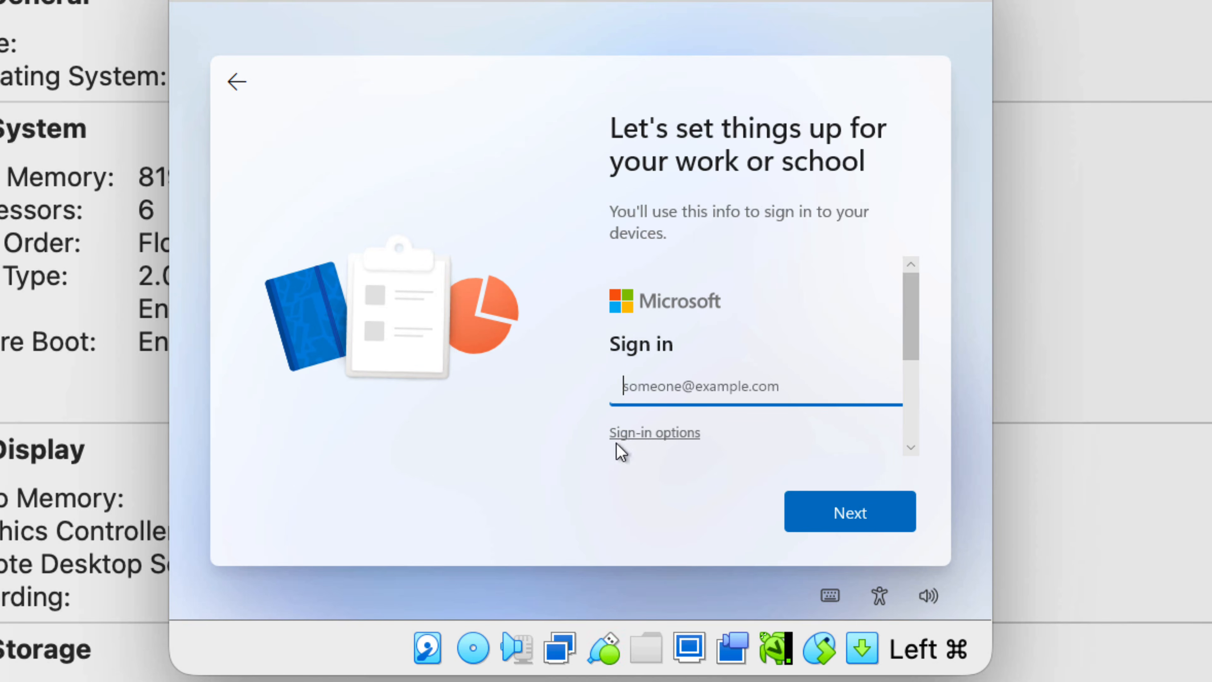
pyautogui.click(650, 435)
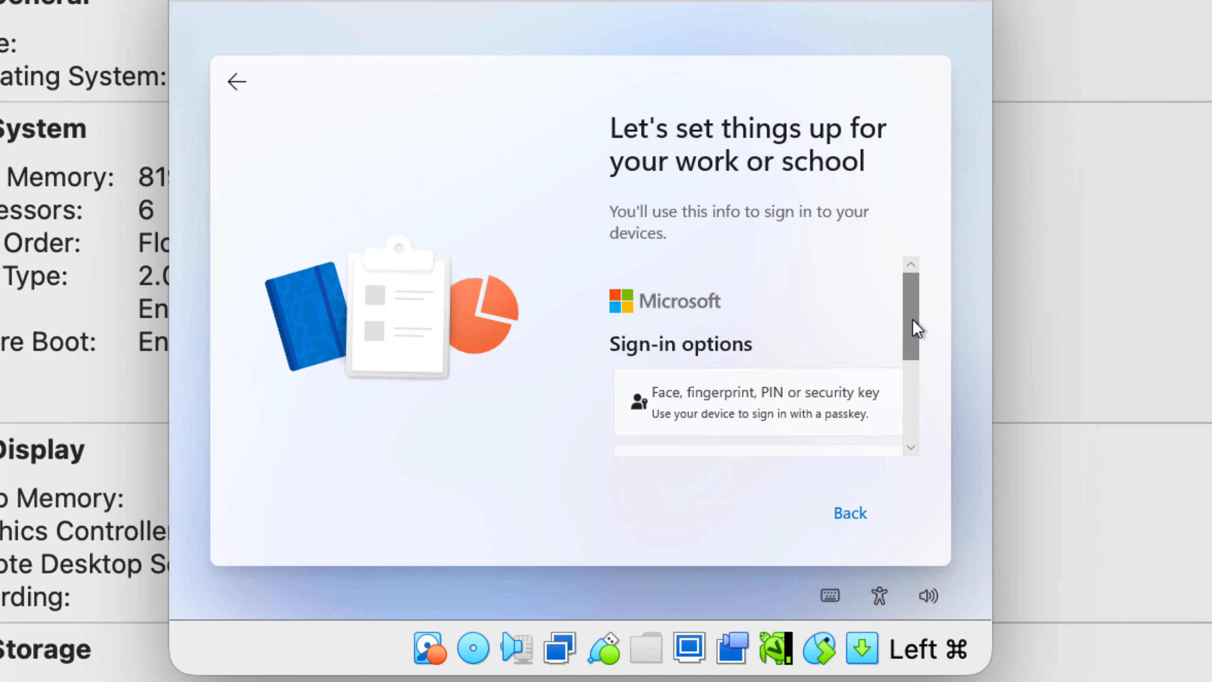
# Choose to join a domain instead of signing in with a Microsoft account
pyautogui.moveTo(912, 320); pyautogui.dragTo(917, 366)
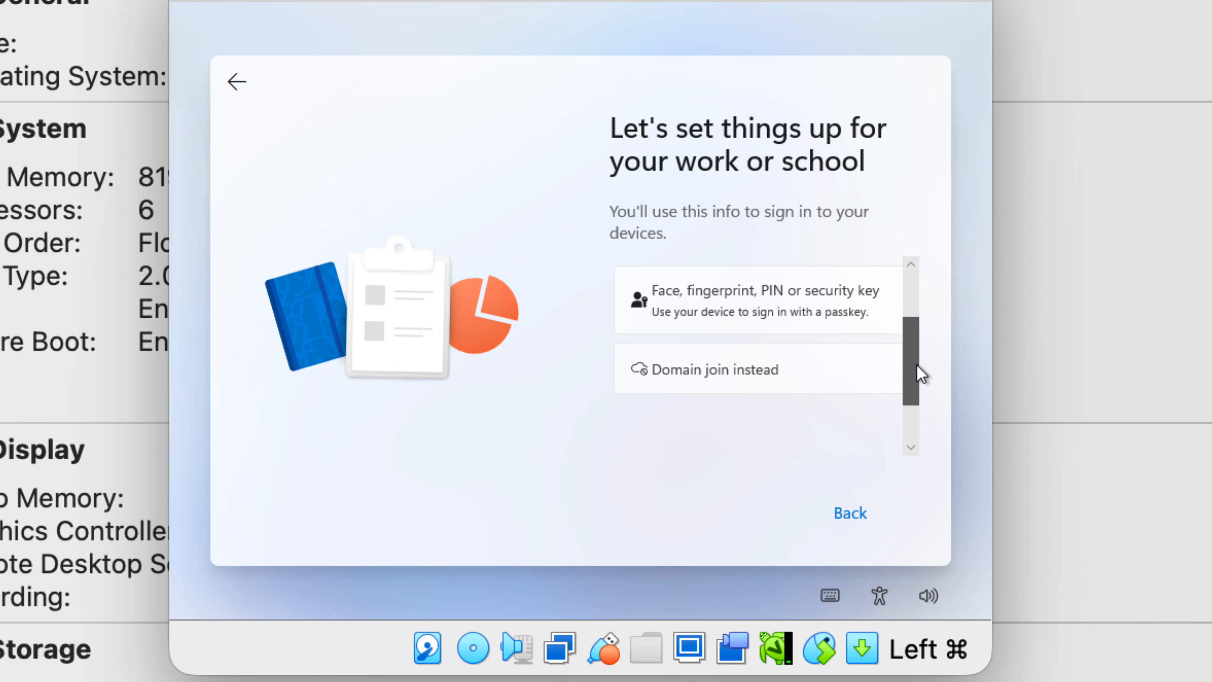
pyautogui.click(714, 377)
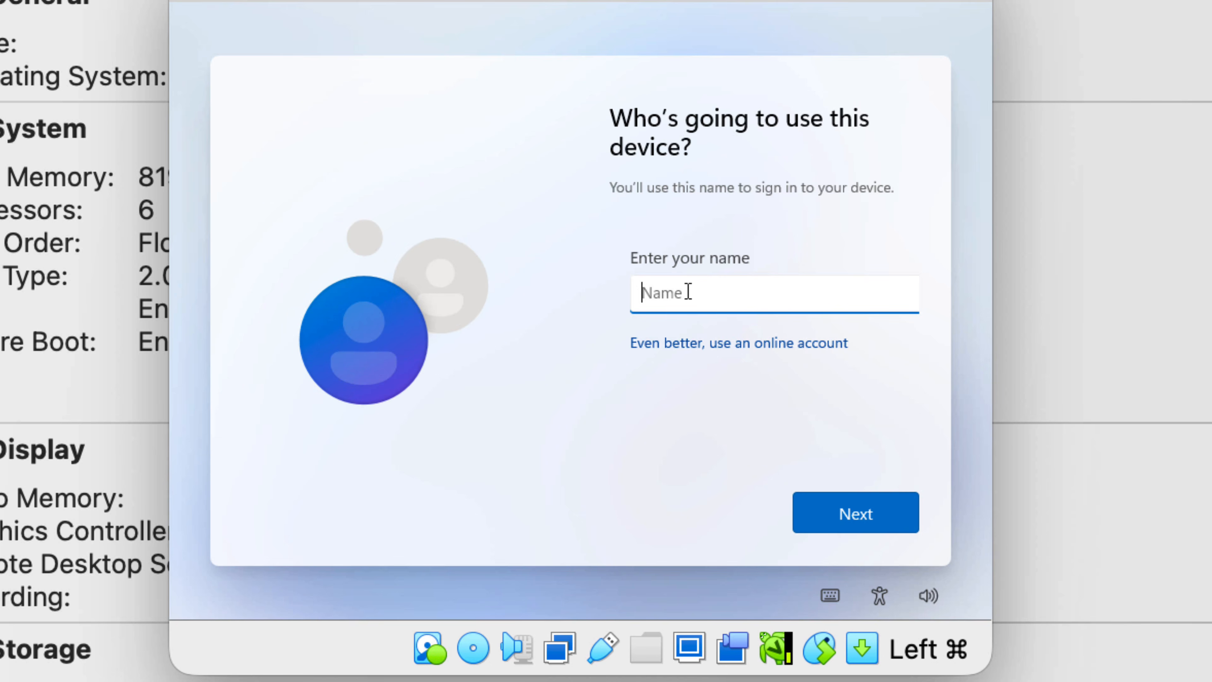
pyautogui.write('aDAM')
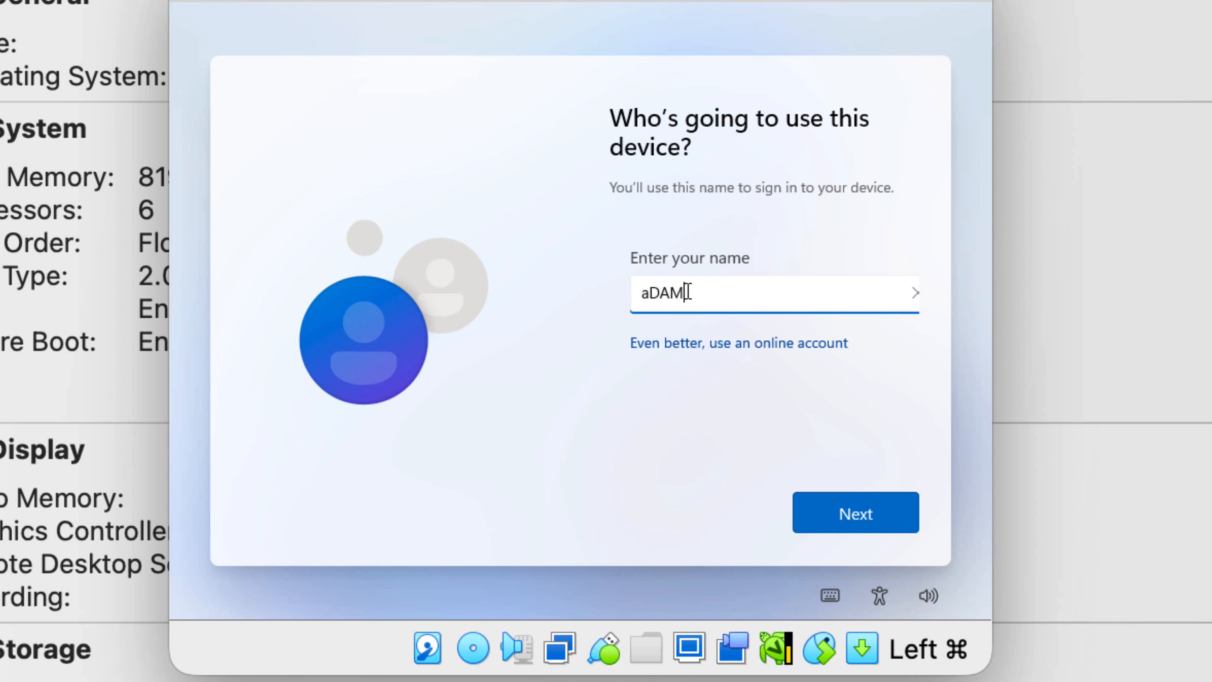
pyautogui.press('BackSpace')
pyautogui.press('BackSpace')
pyautogui.press('BackSpace')
pyautogui.press('BackSpace')
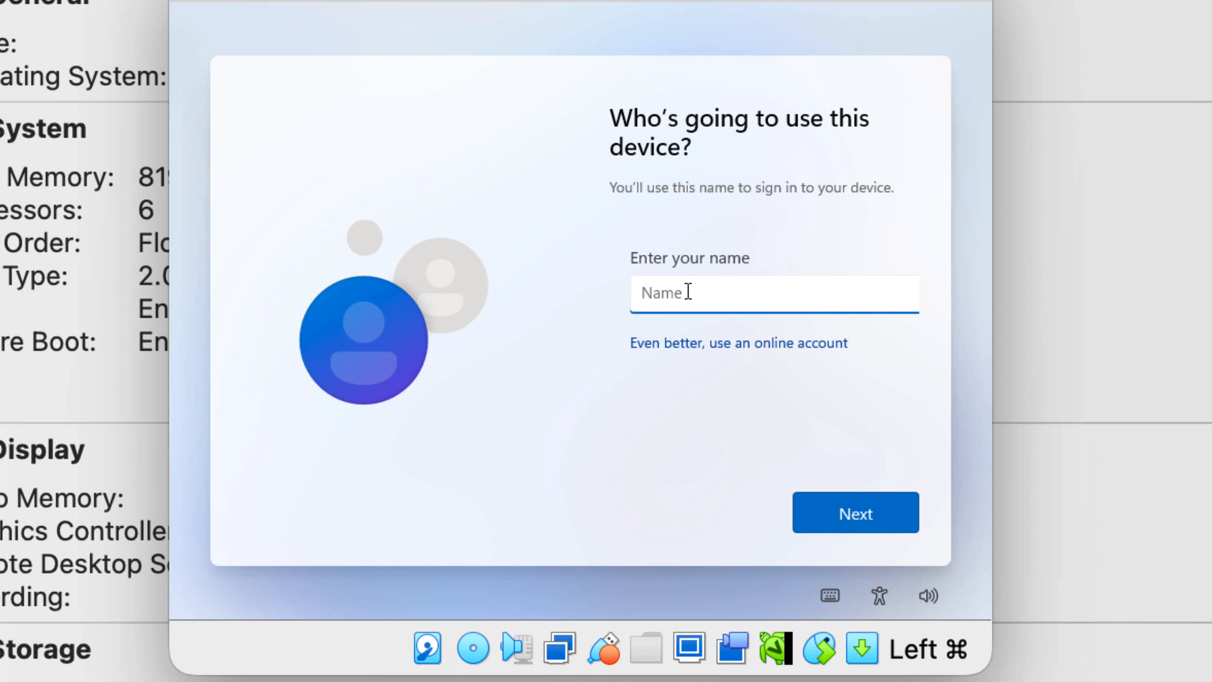
pyautogui.write('a')
pyautogui.press('BackSpace')
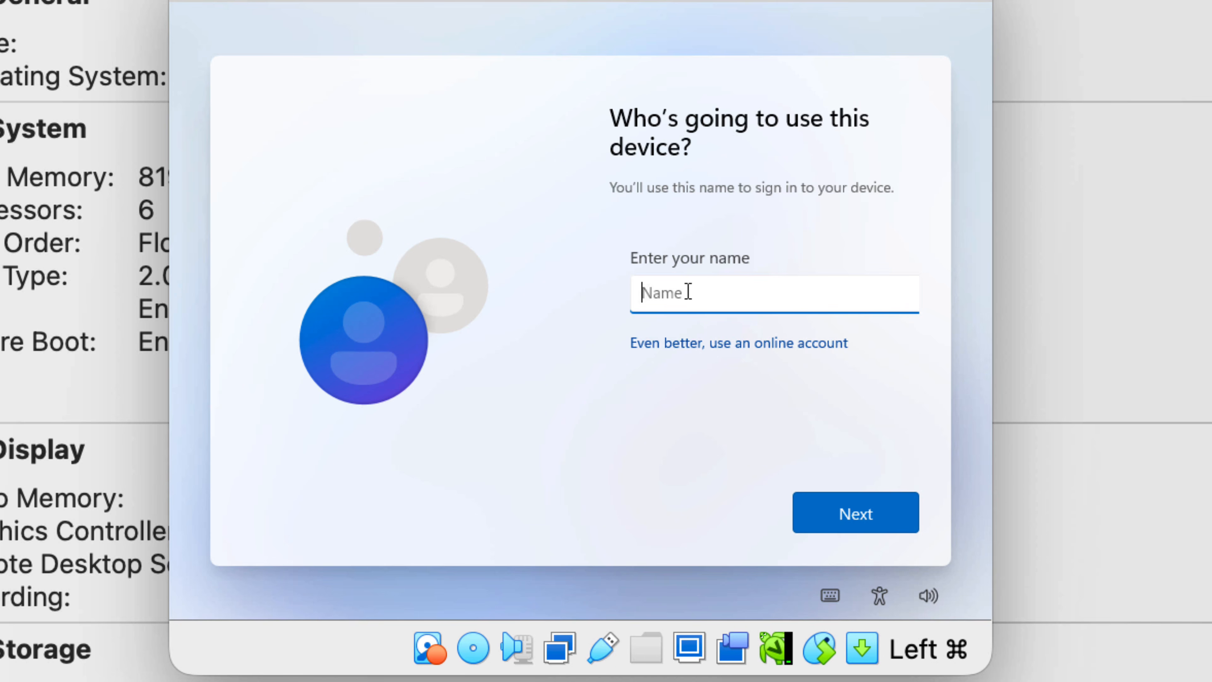
# Enter the user's first name for the local device account and continue the Windows setup
pyautogui.write('A')
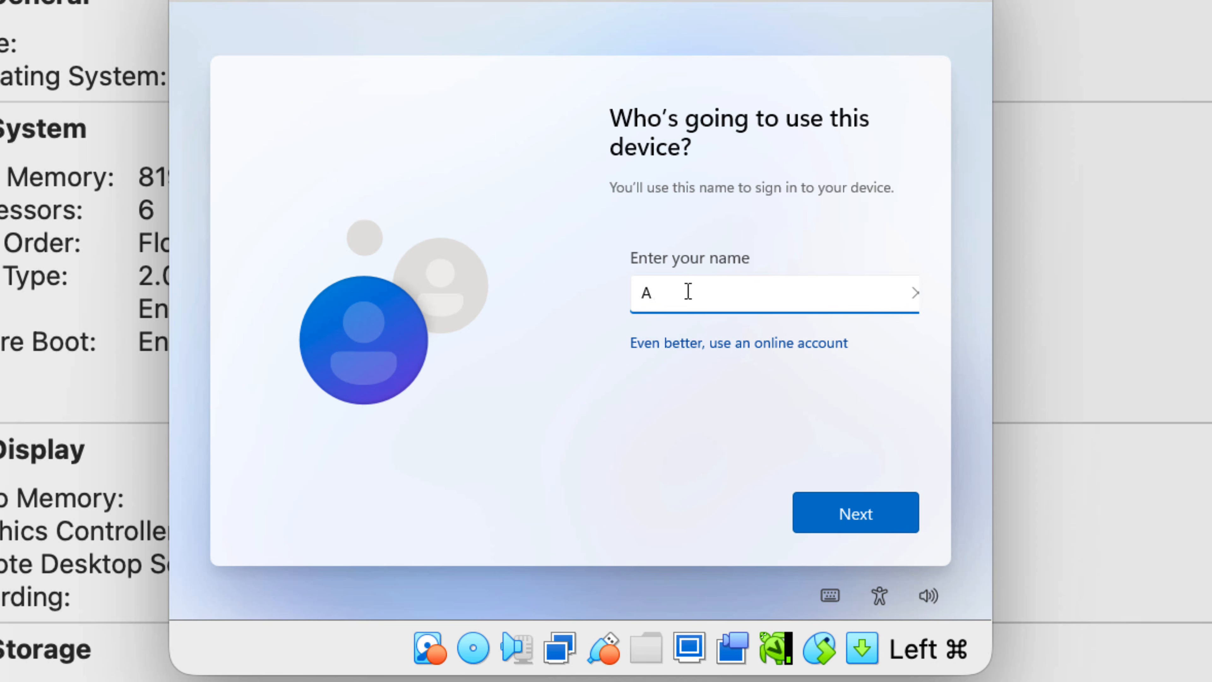
pyautogui.write('dam')
pyautogui.click(856, 515)
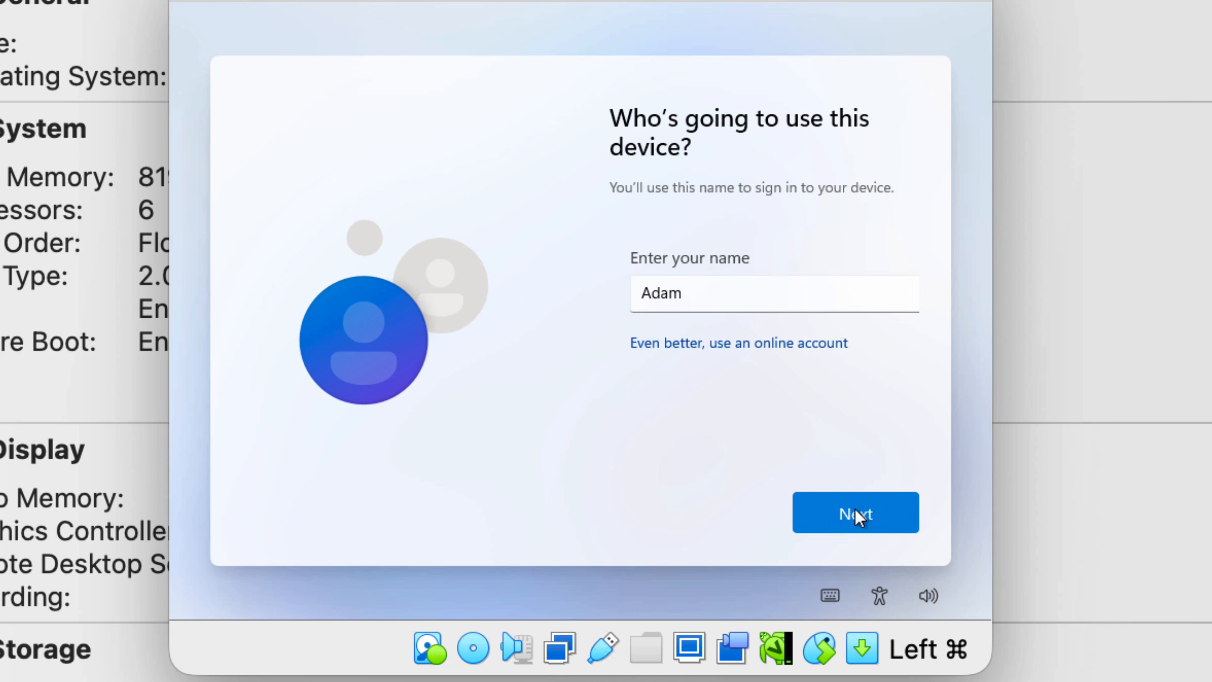
pyautogui.click(856, 515)
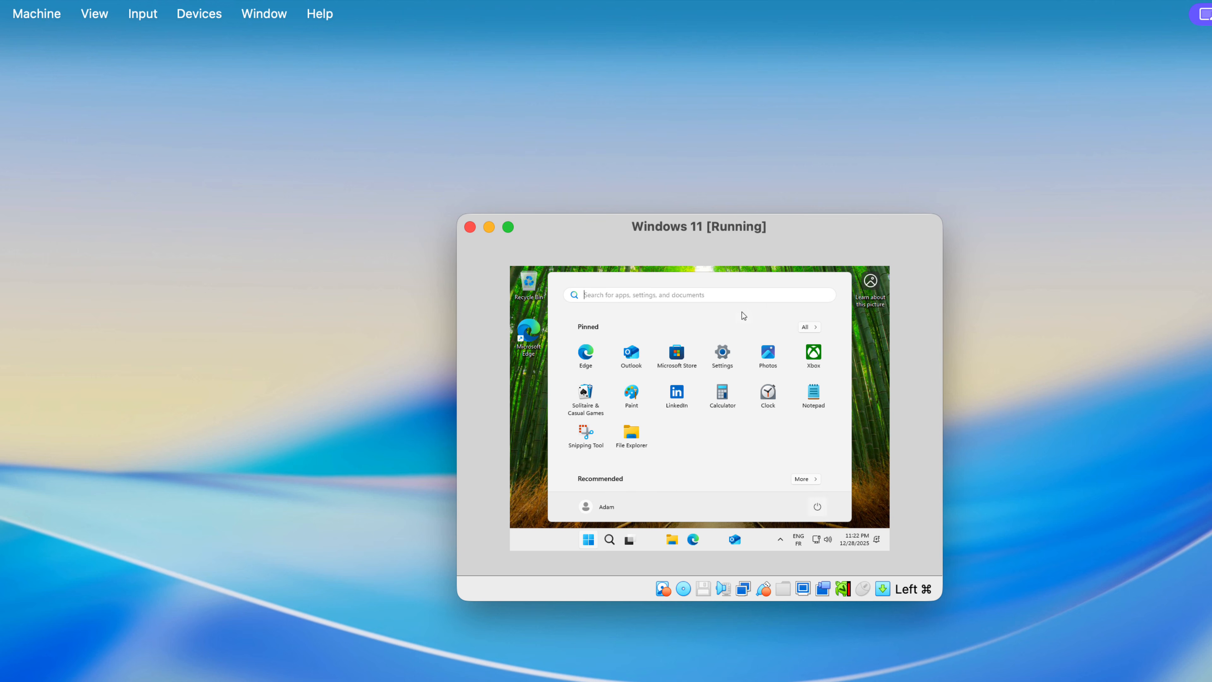
# Close the Start menu and insert the Guest Additions CD image into the running Windows 11 machine
pyautogui.click(525, 413)
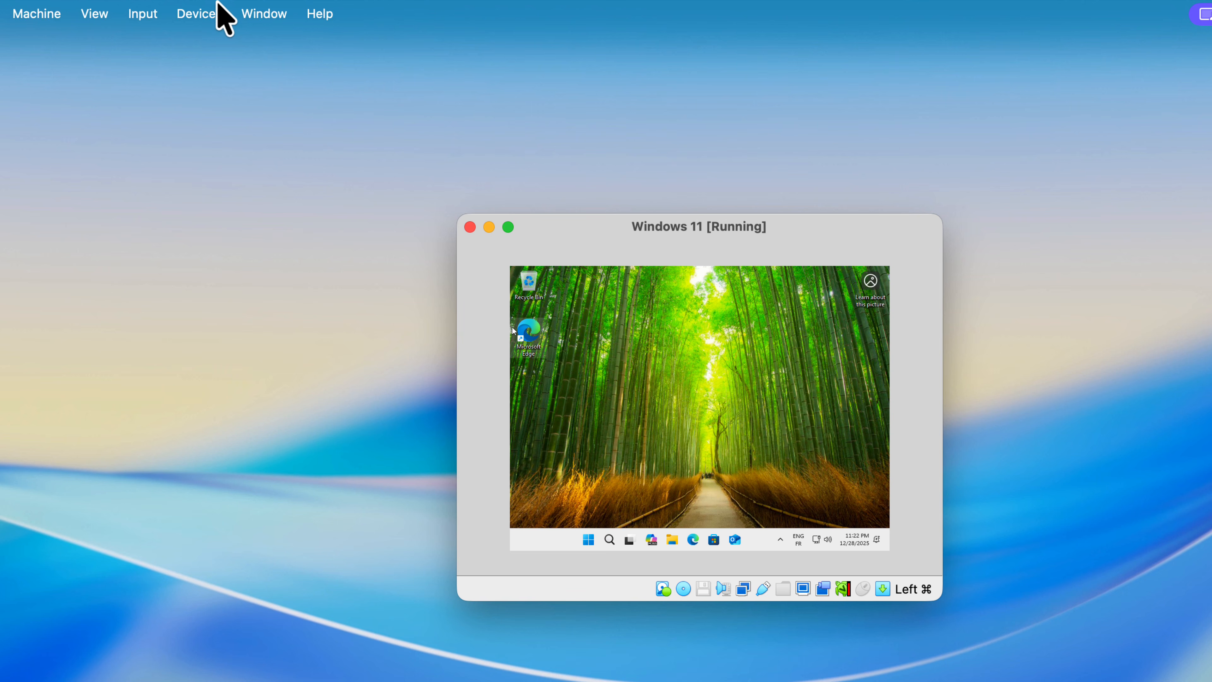
pyautogui.click(198, 17)
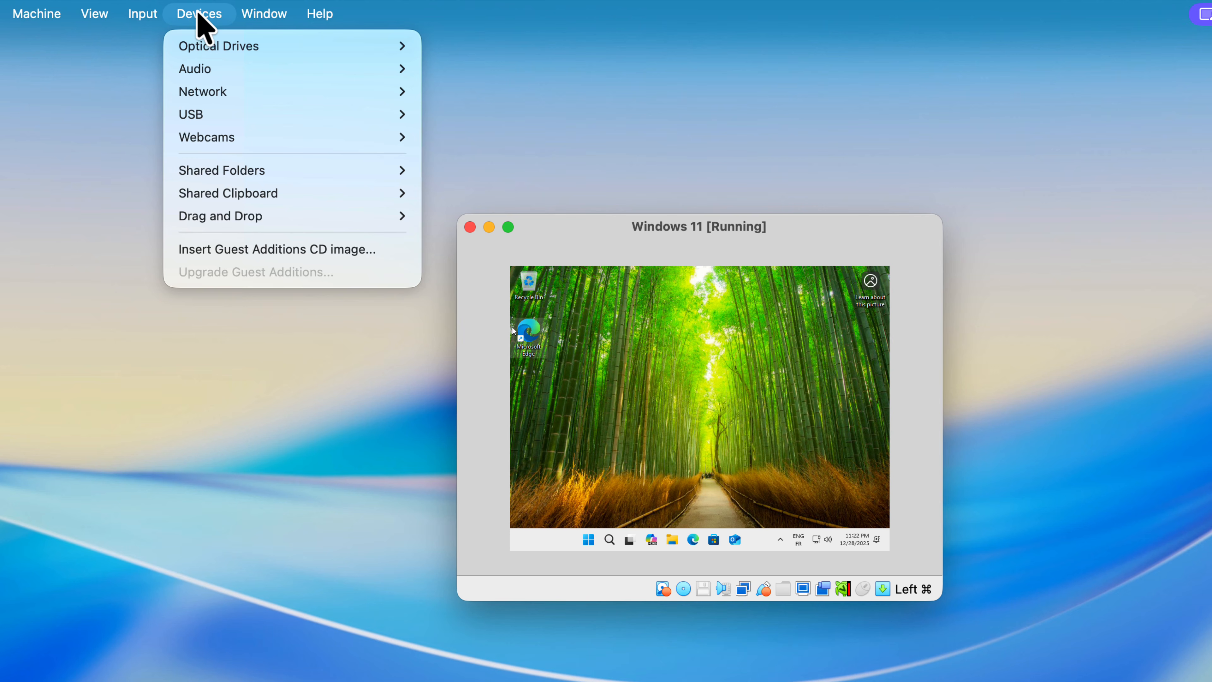
pyautogui.click(290, 250)
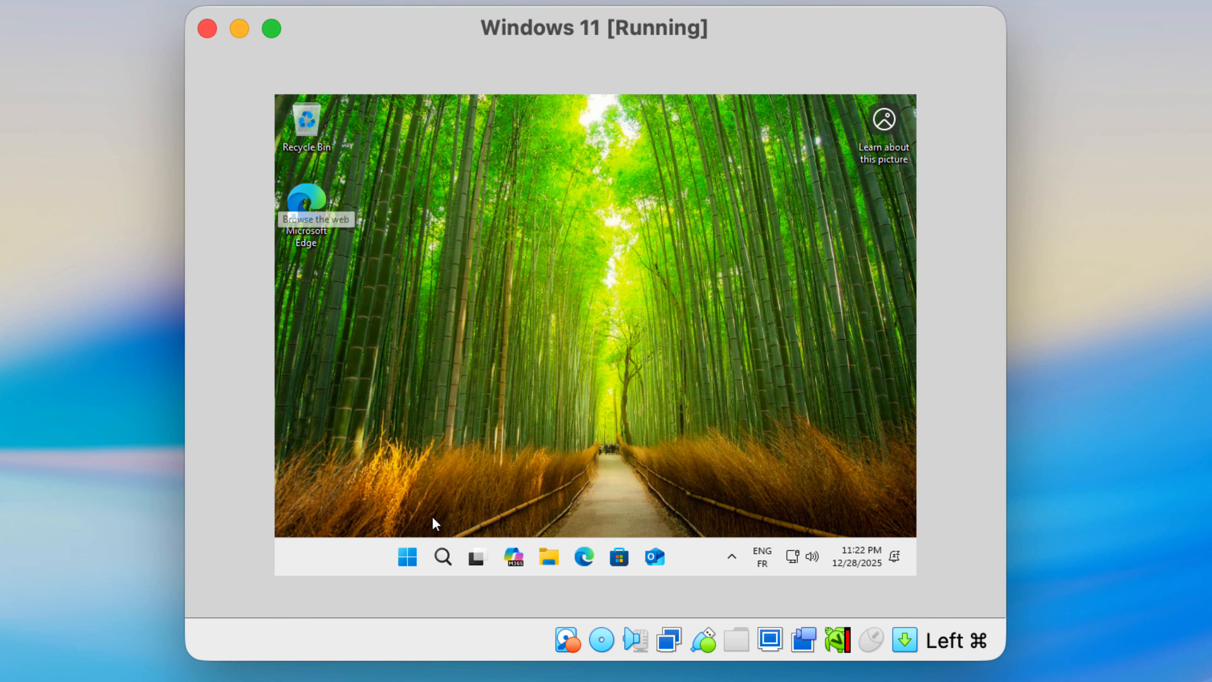
# Open the VirtualBox Guest Additions CD drive in This PC and run VBoxWindowsAdditions, allowing it to make changes
pyautogui.click(549, 556)
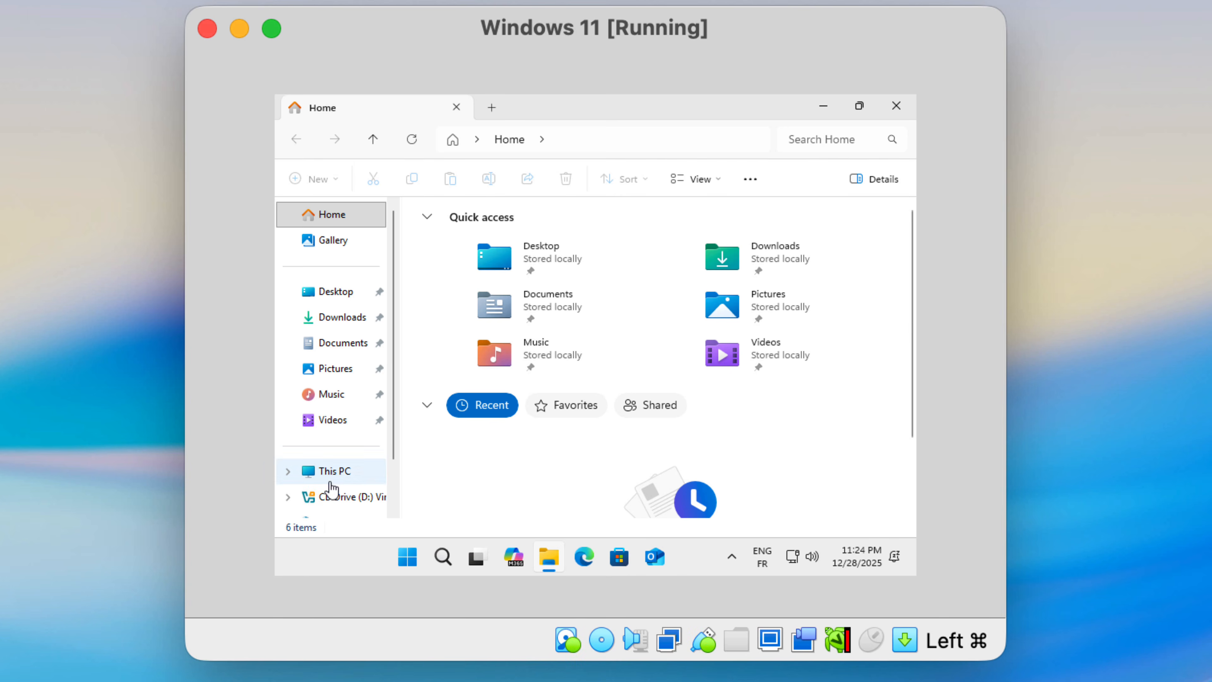
pyautogui.click(331, 471)
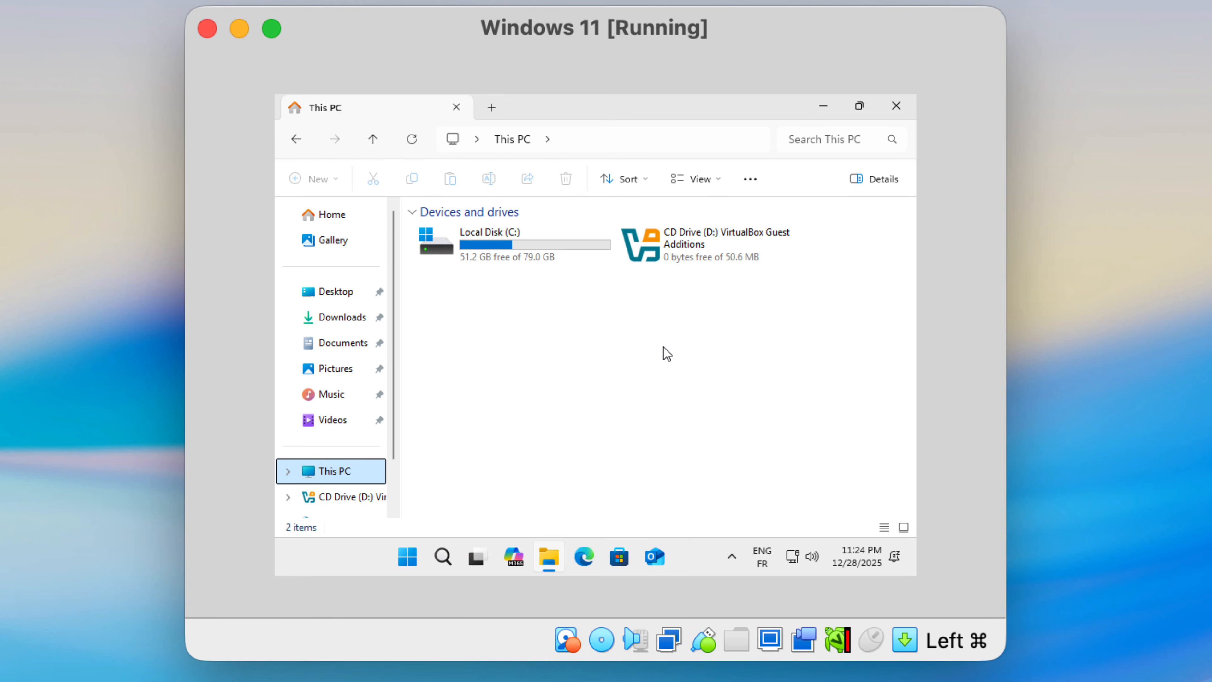
pyautogui.click(716, 249)
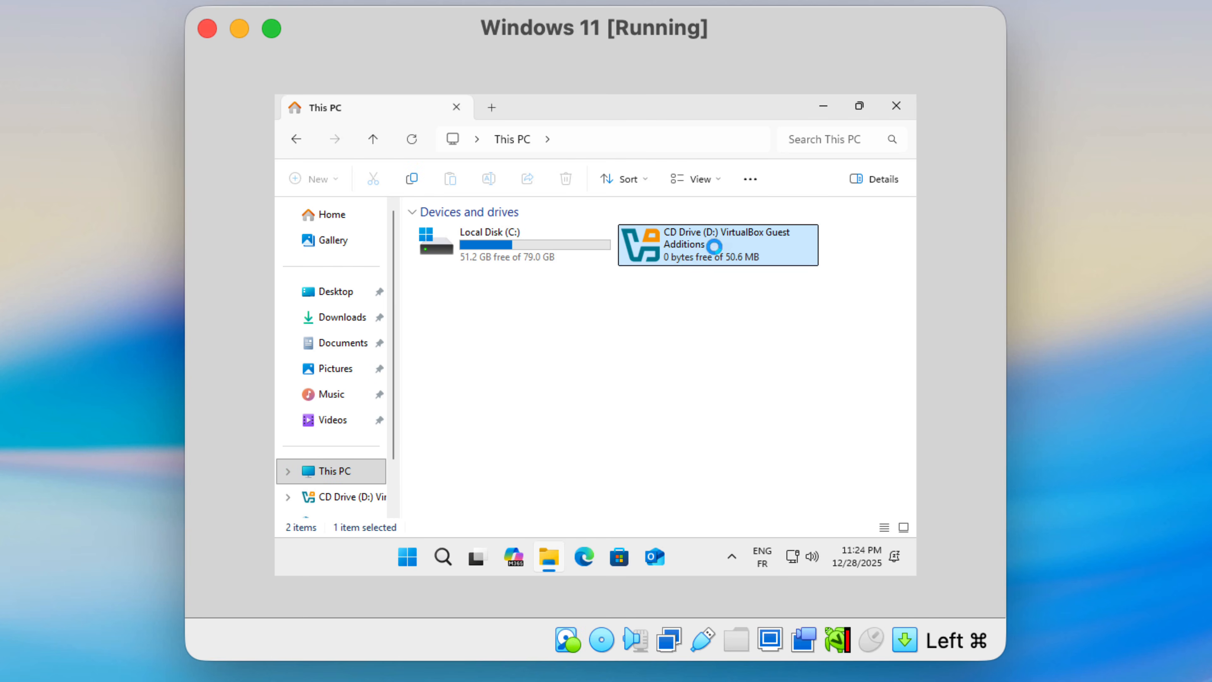
pyautogui.doubleClick(715, 248)
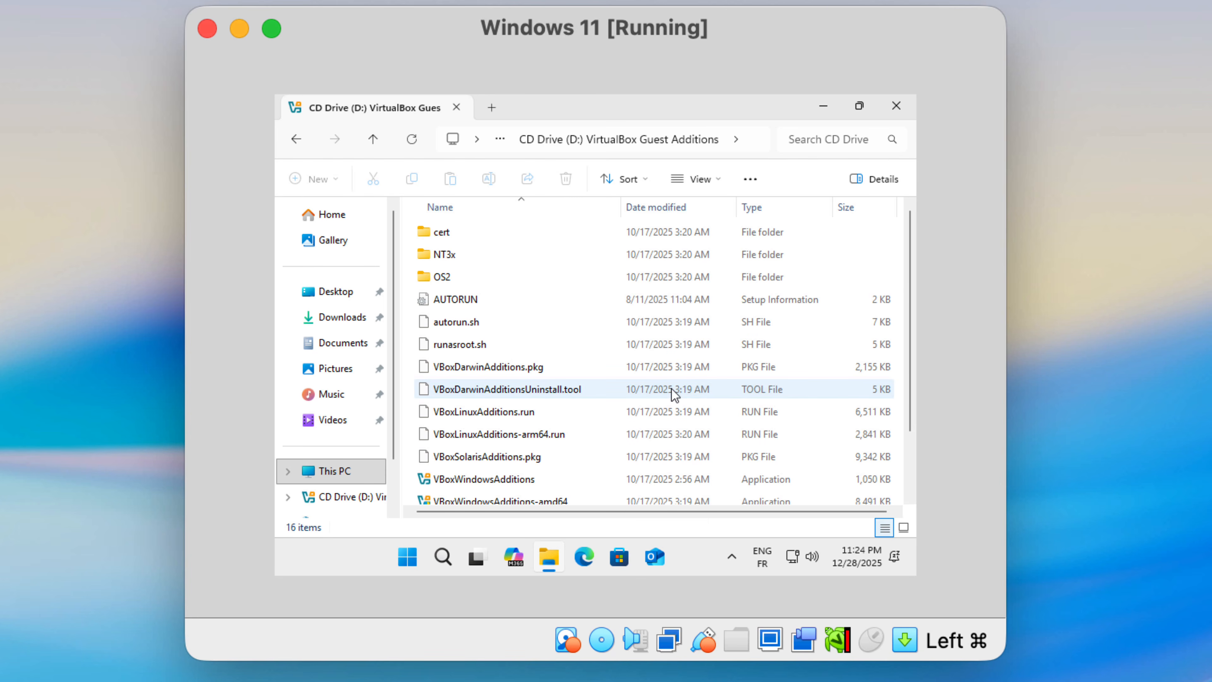
pyautogui.scroll(-2, 525, 408)
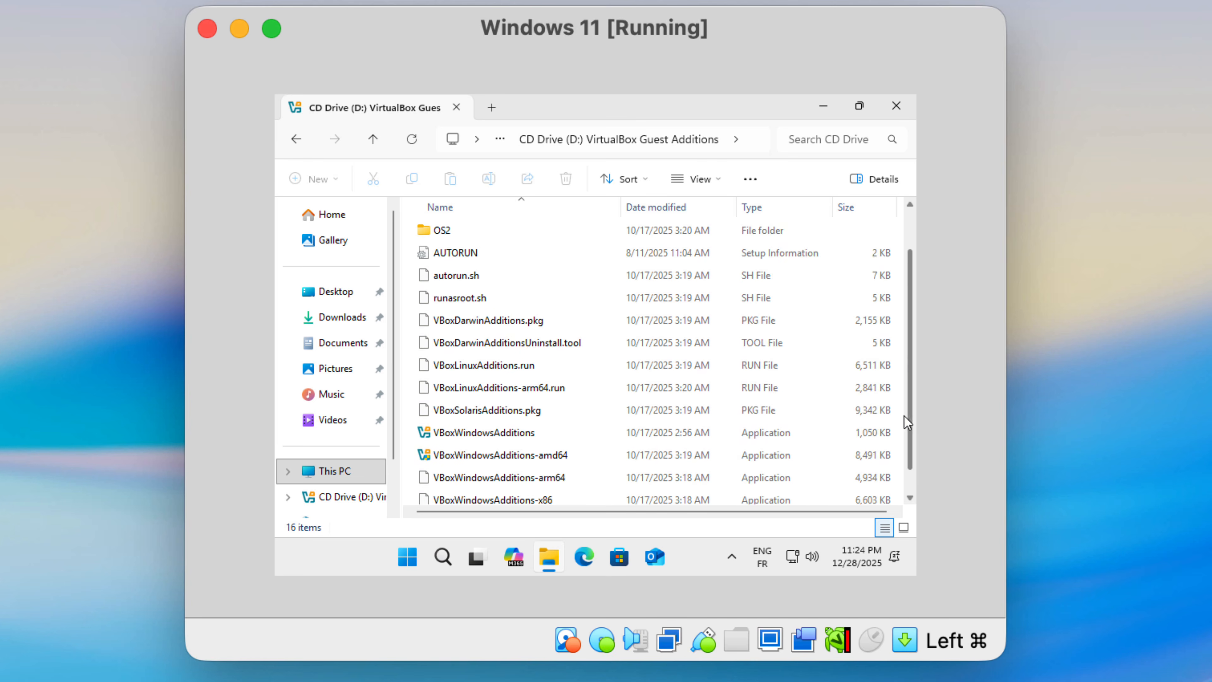
pyautogui.doubleClick(526, 408)
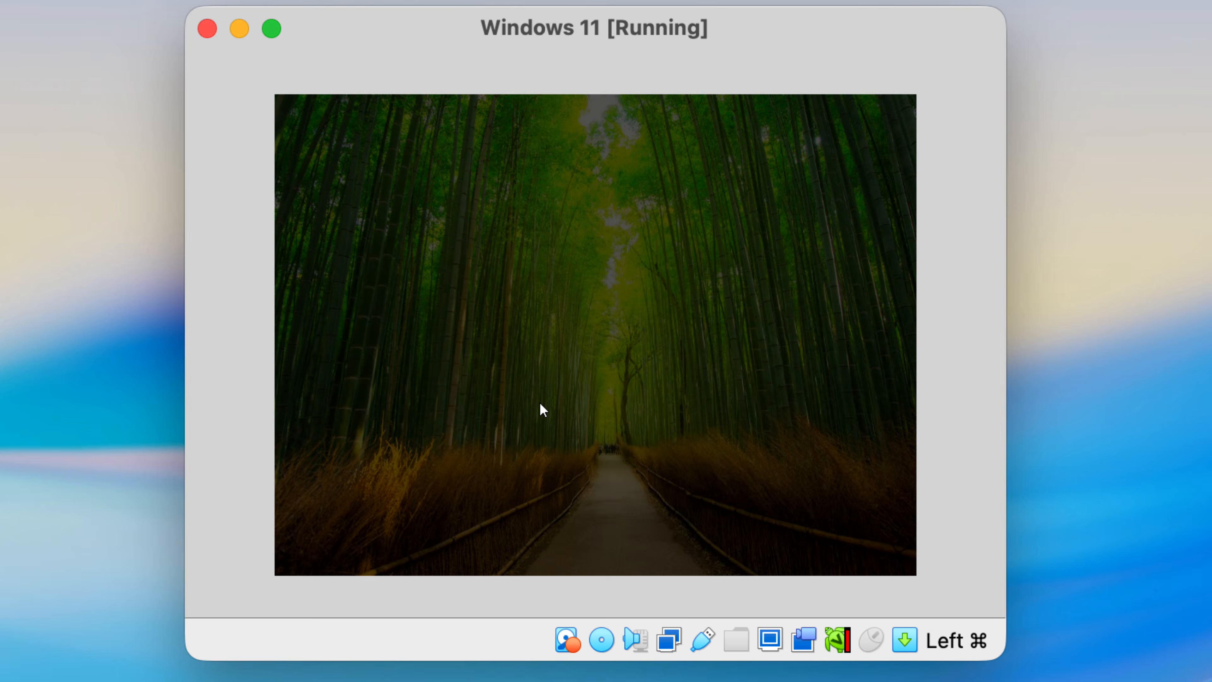
pyautogui.click(495, 462)
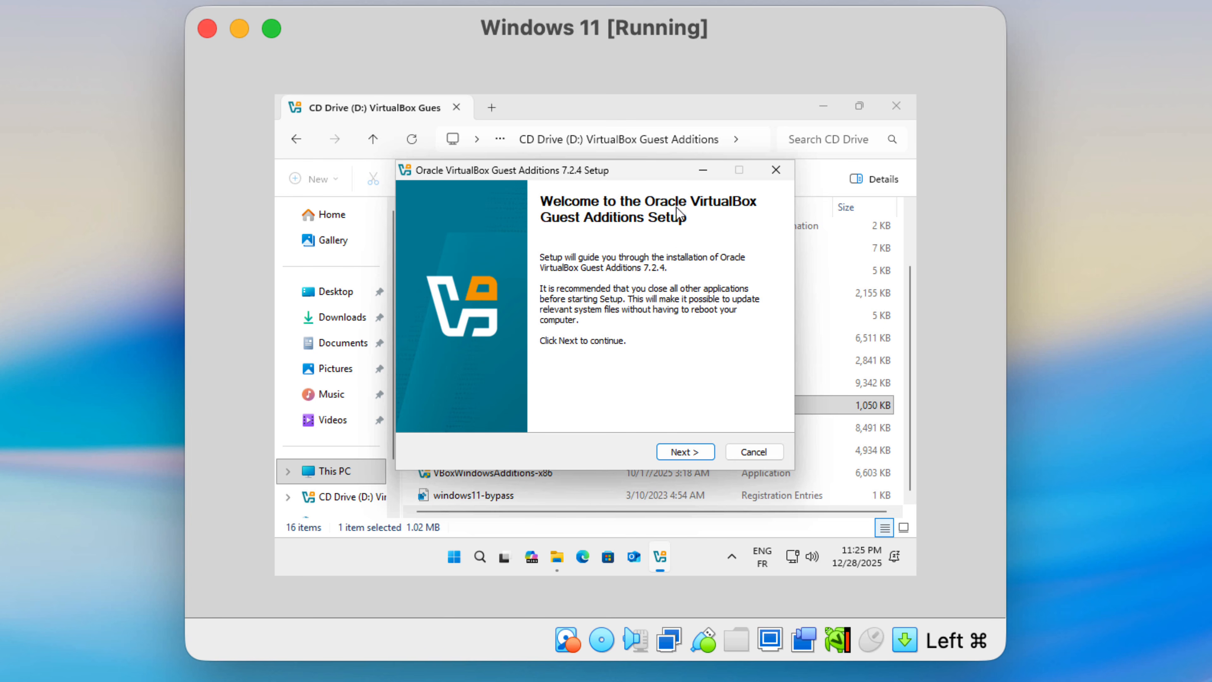
# Install Oracle VirtualBox Guest Additions 7.2.4 with the default options and reboot the virtual machine immediately
pyautogui.click(685, 452)
pyautogui.click(686, 452)
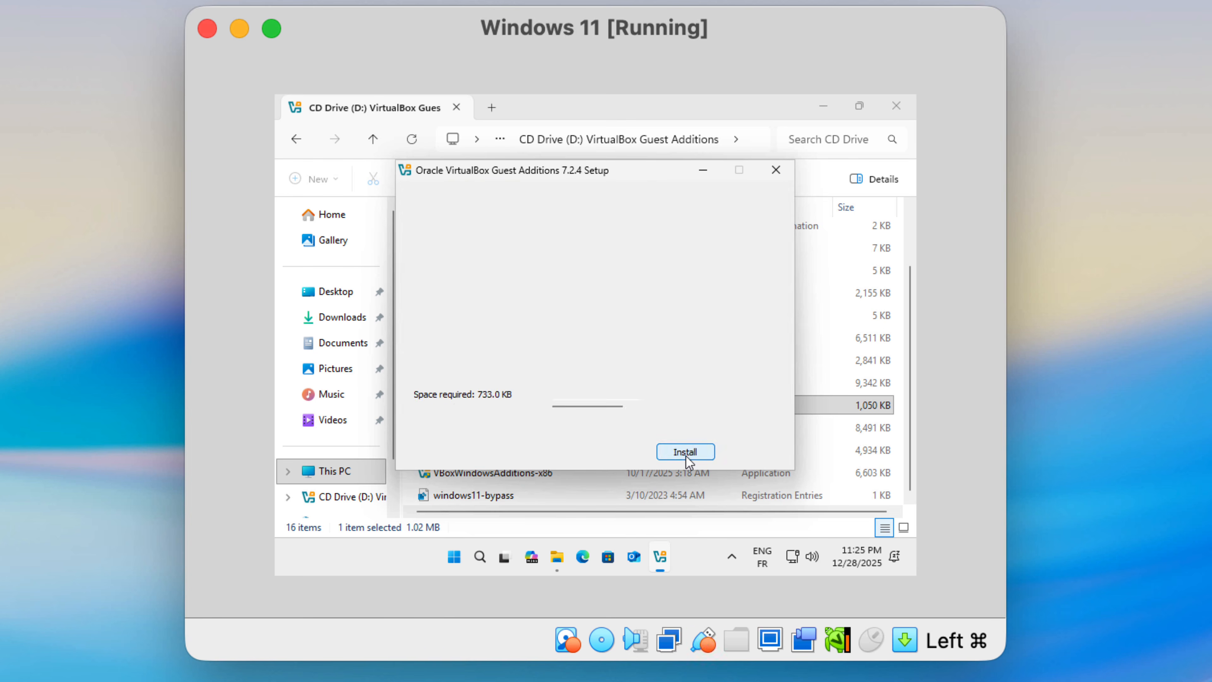
pyautogui.click(686, 452)
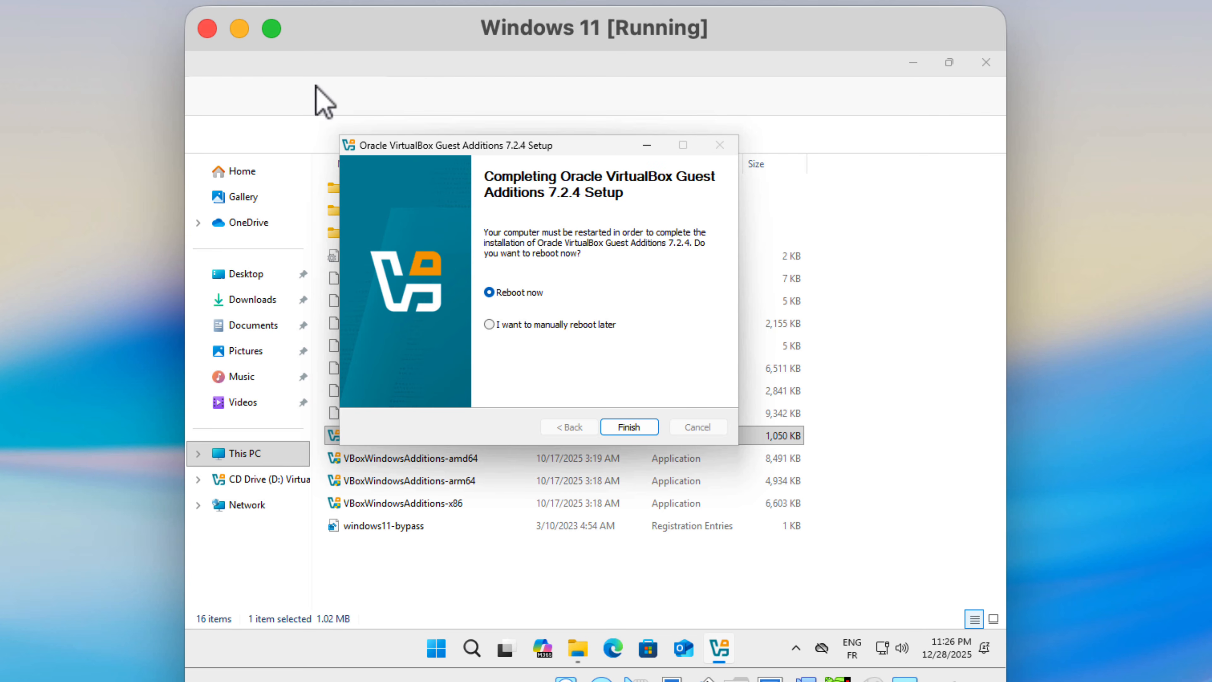
pyautogui.click(628, 425)
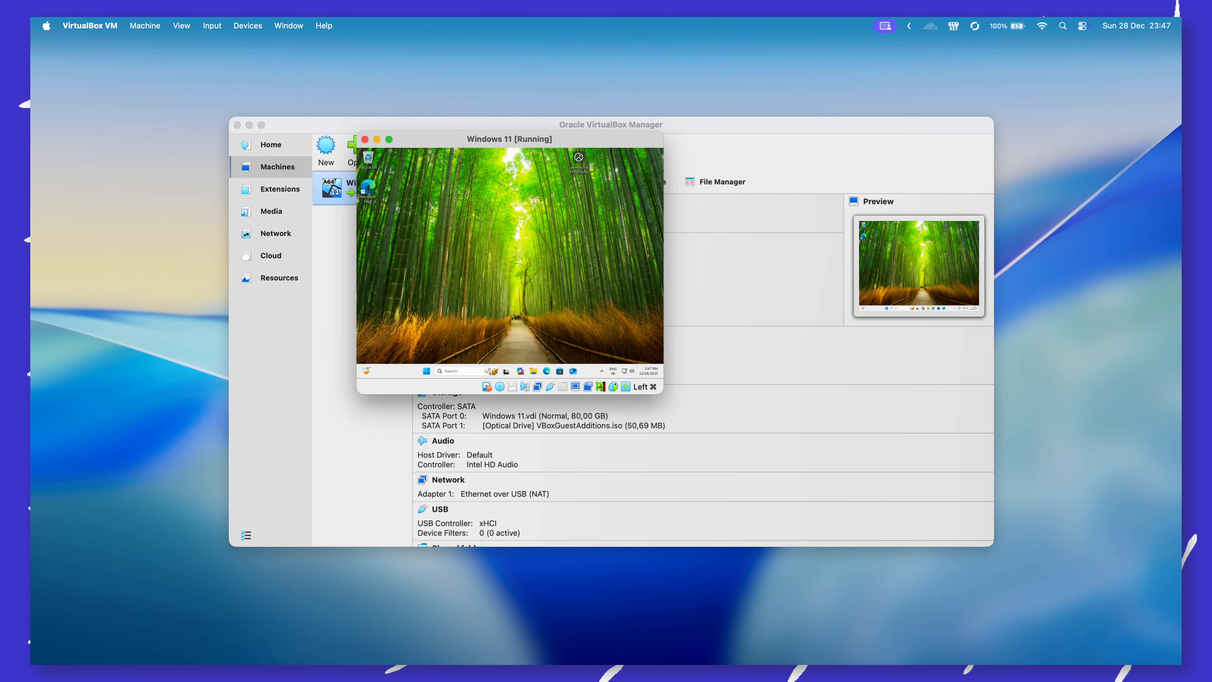
# Enlarge the Windows 11 machine window and switch it to full-screen mode
pyautogui.moveTo(662, 393); pyautogui.dragTo(925, 541)
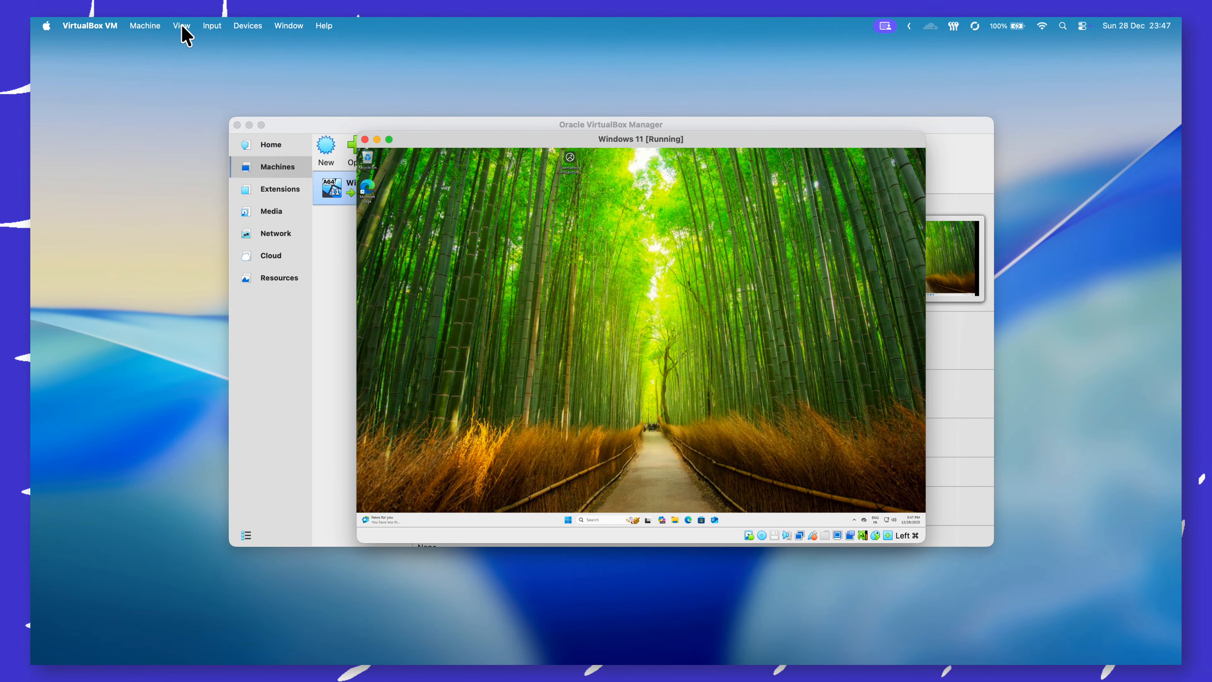
pyautogui.click(182, 27)
pyautogui.click(184, 48)
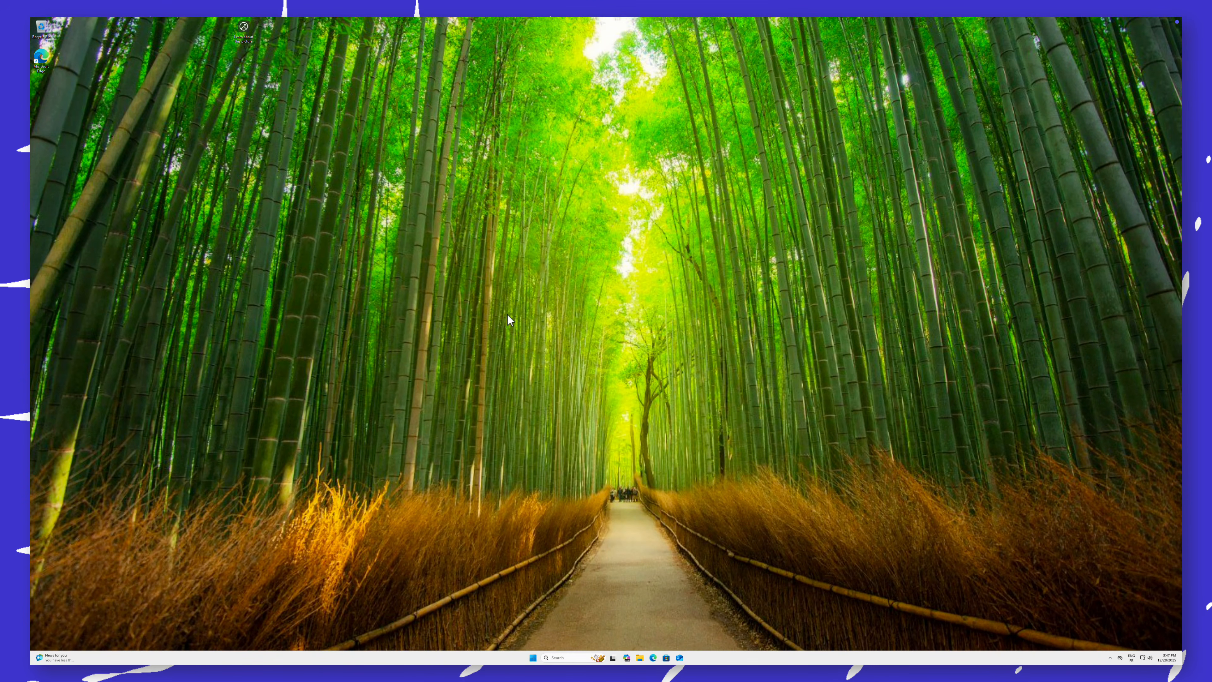
# Set the Windows display scale to 200% in the display settings and close the Settings window
pyautogui.rightClick(510, 278)
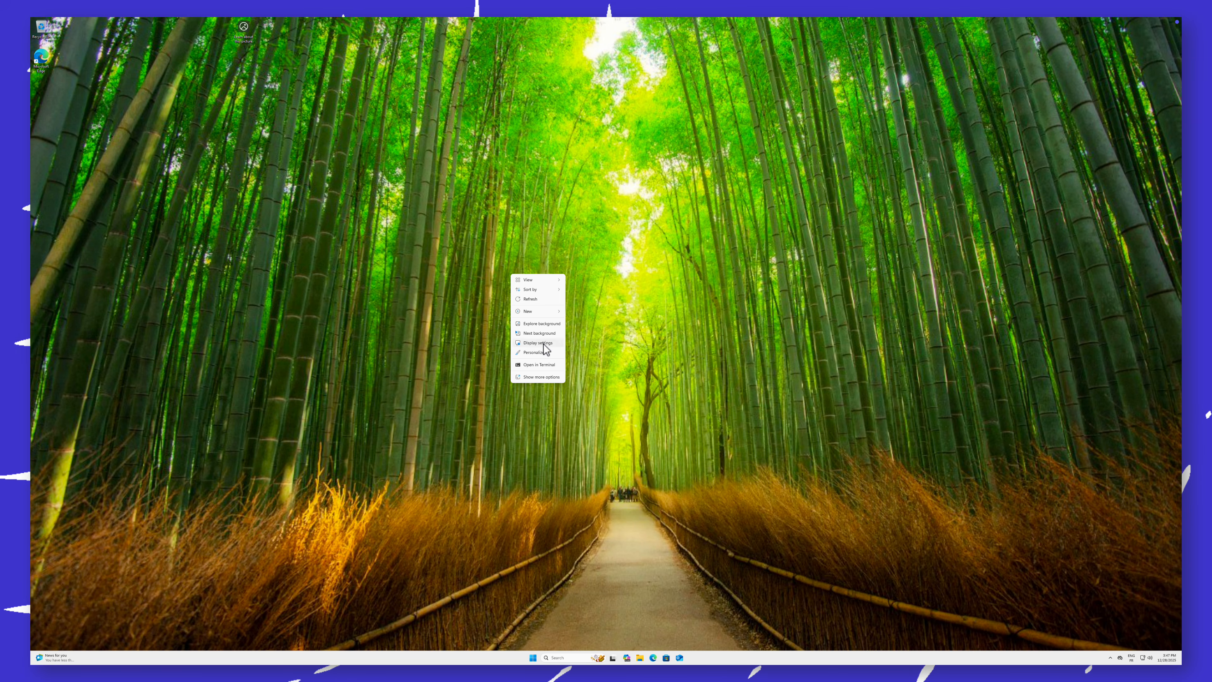
pyautogui.click(537, 343)
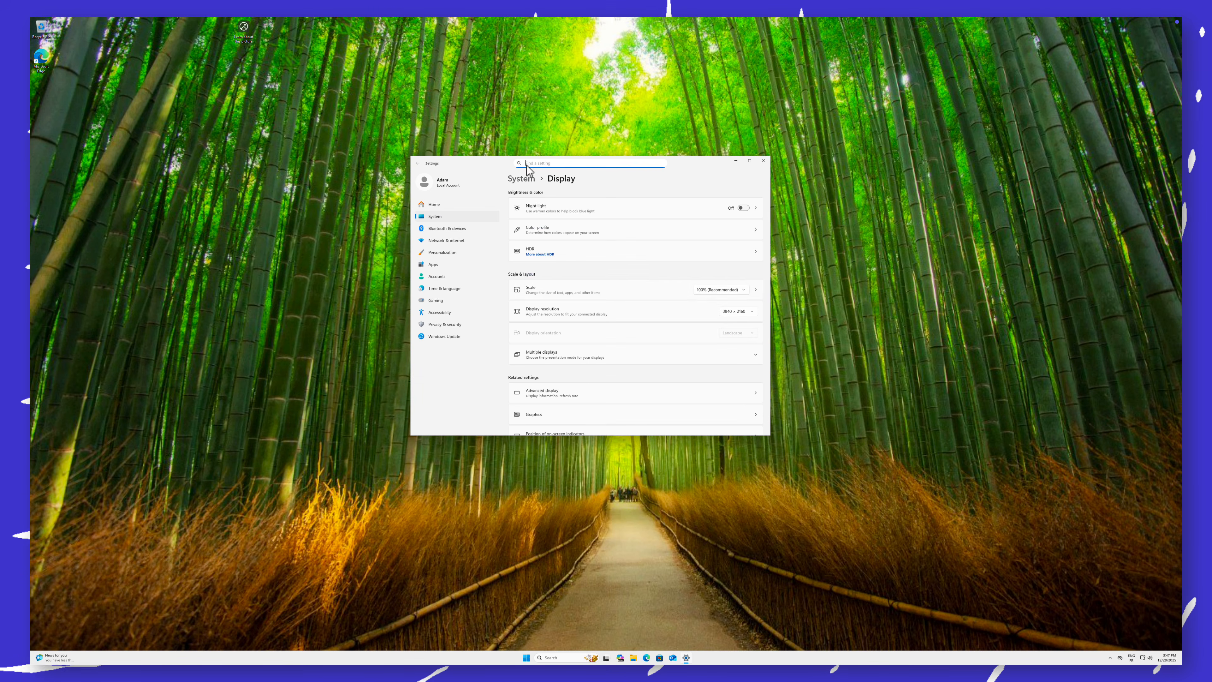
pyautogui.click(721, 290)
pyautogui.click(725, 319)
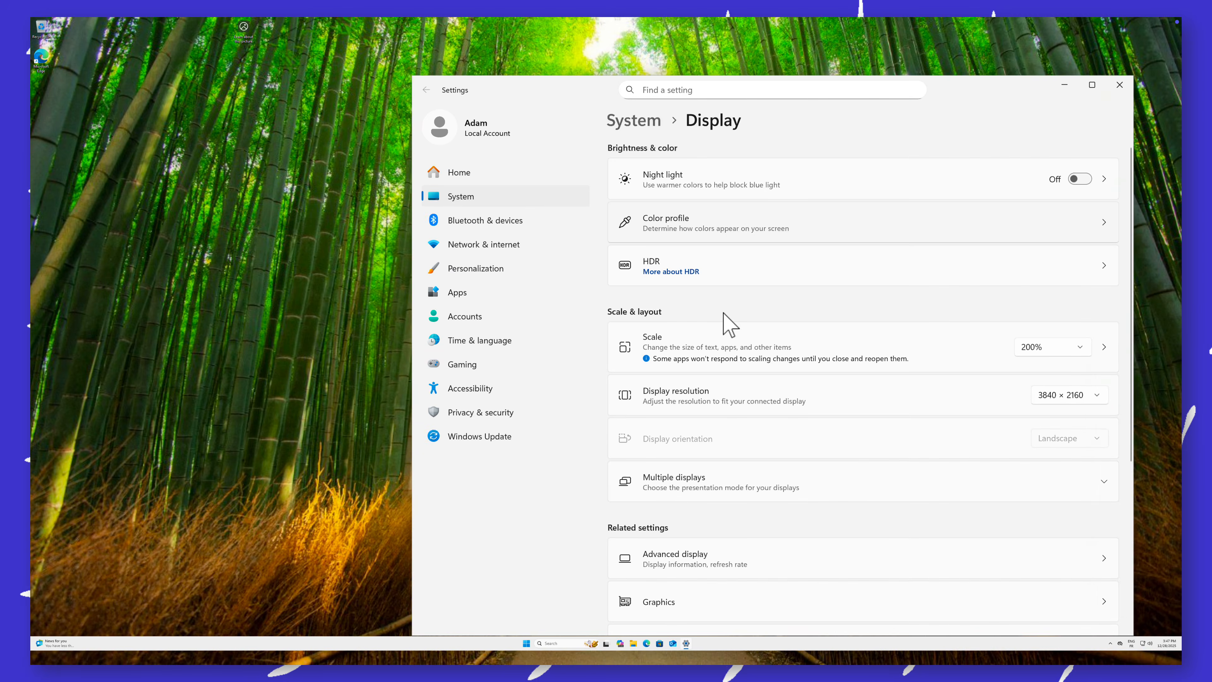
pyautogui.click(984, 73)
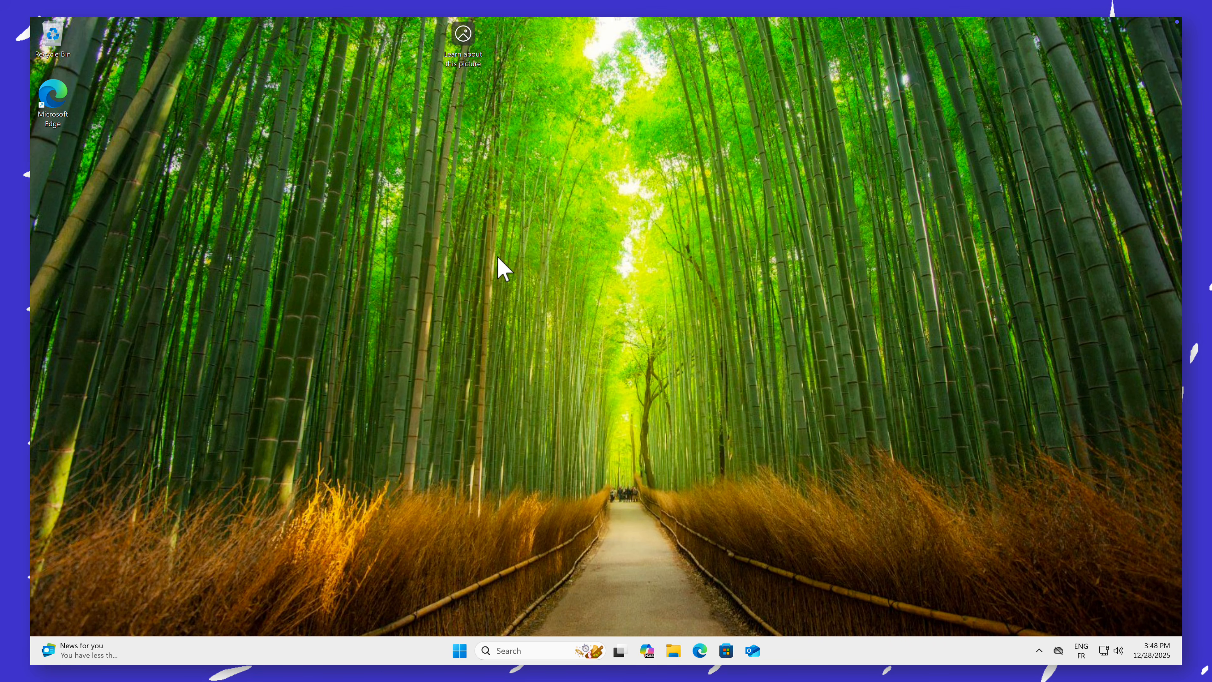
pyautogui.click(467, 649)
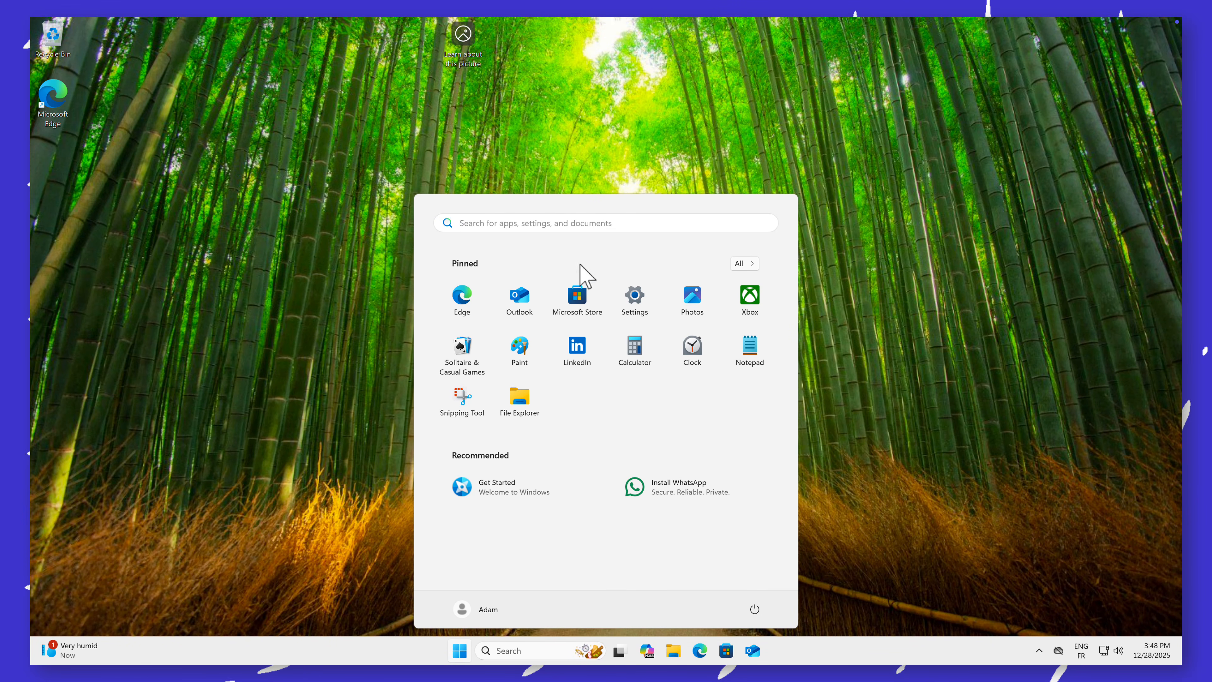
pyautogui.click(633, 298)
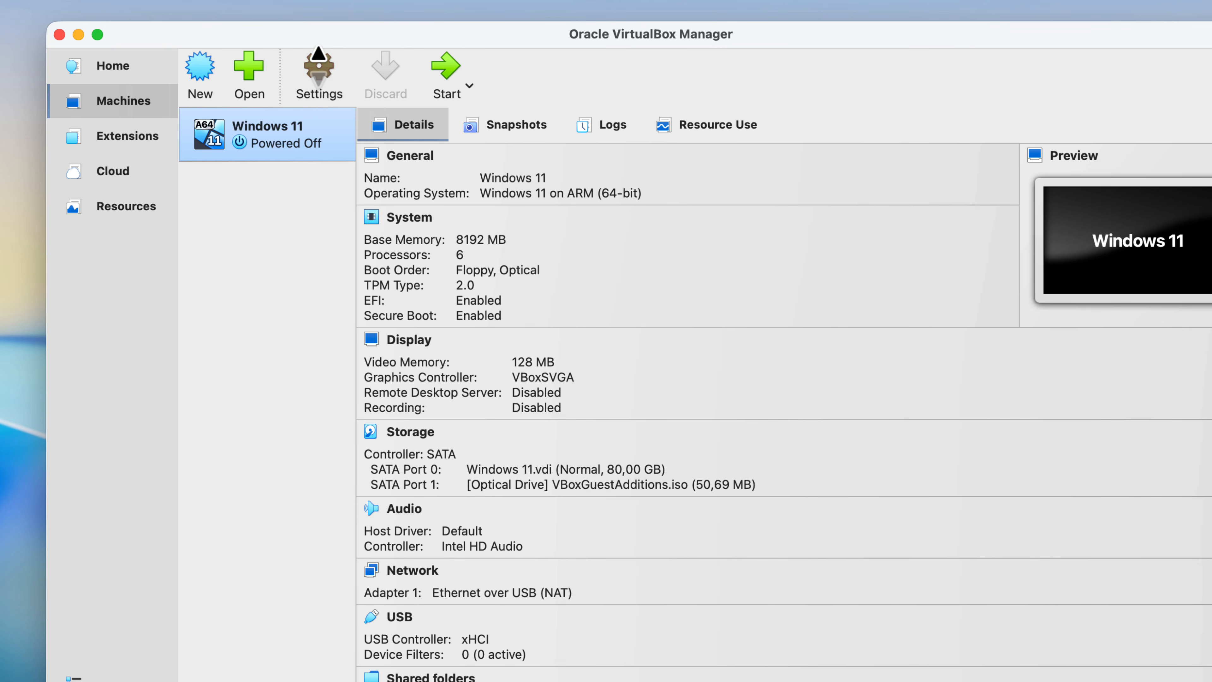
# Show the expert settings of the powered-off Windows 11 machine and set its system paravirtualization interface to Hyper-V
pyautogui.click(319, 67)
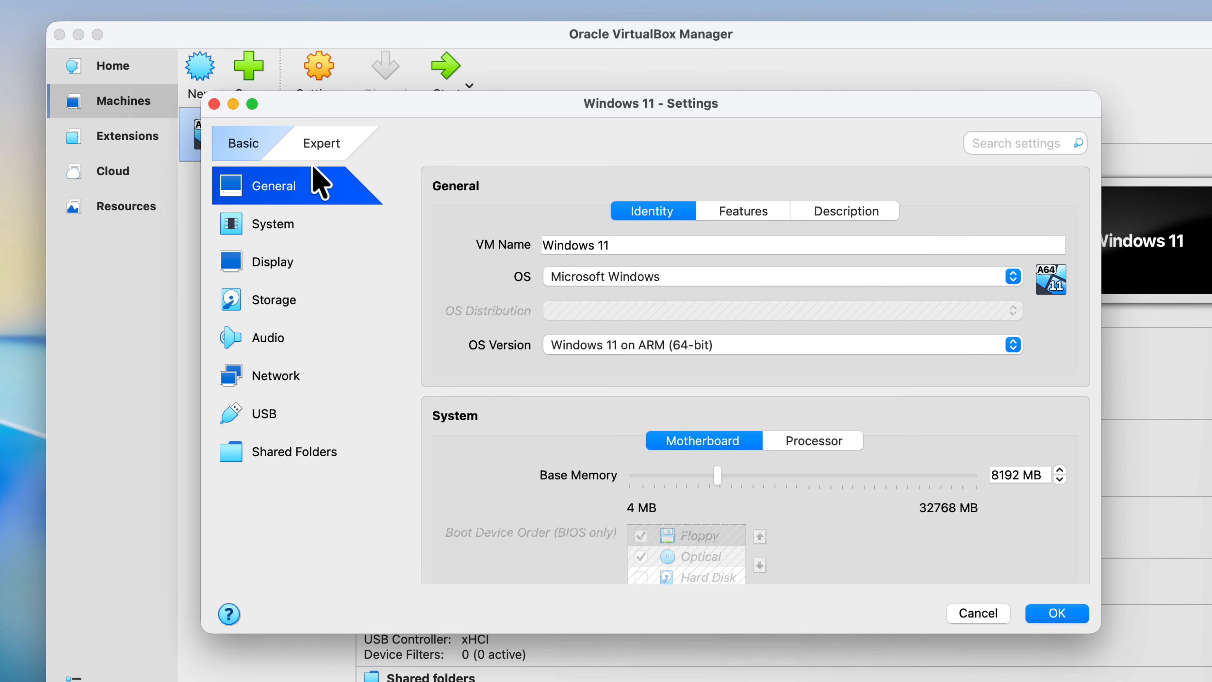
pyautogui.click(316, 143)
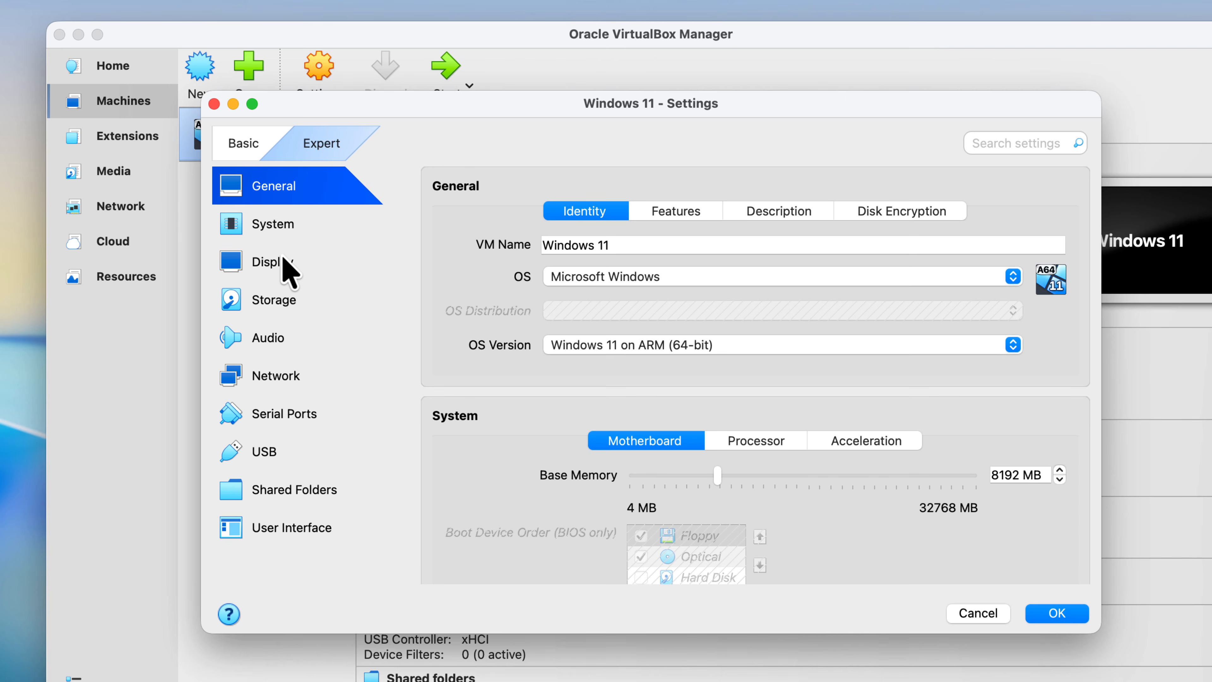
pyautogui.click(288, 233)
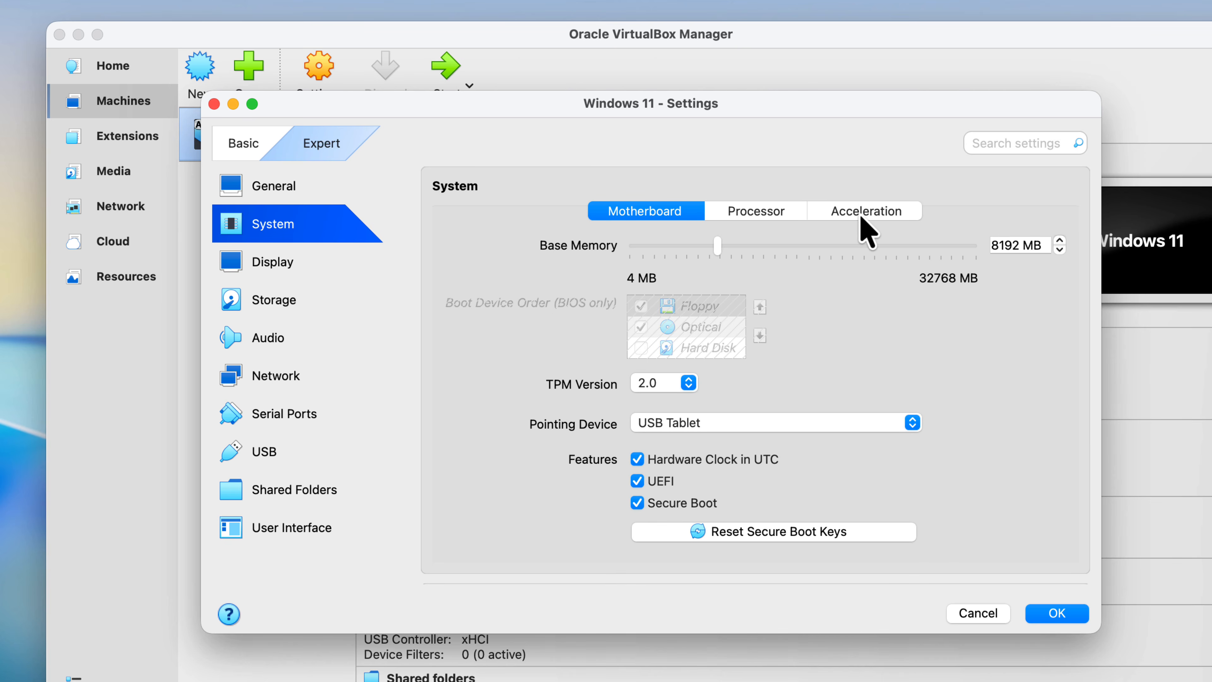
pyautogui.click(866, 230)
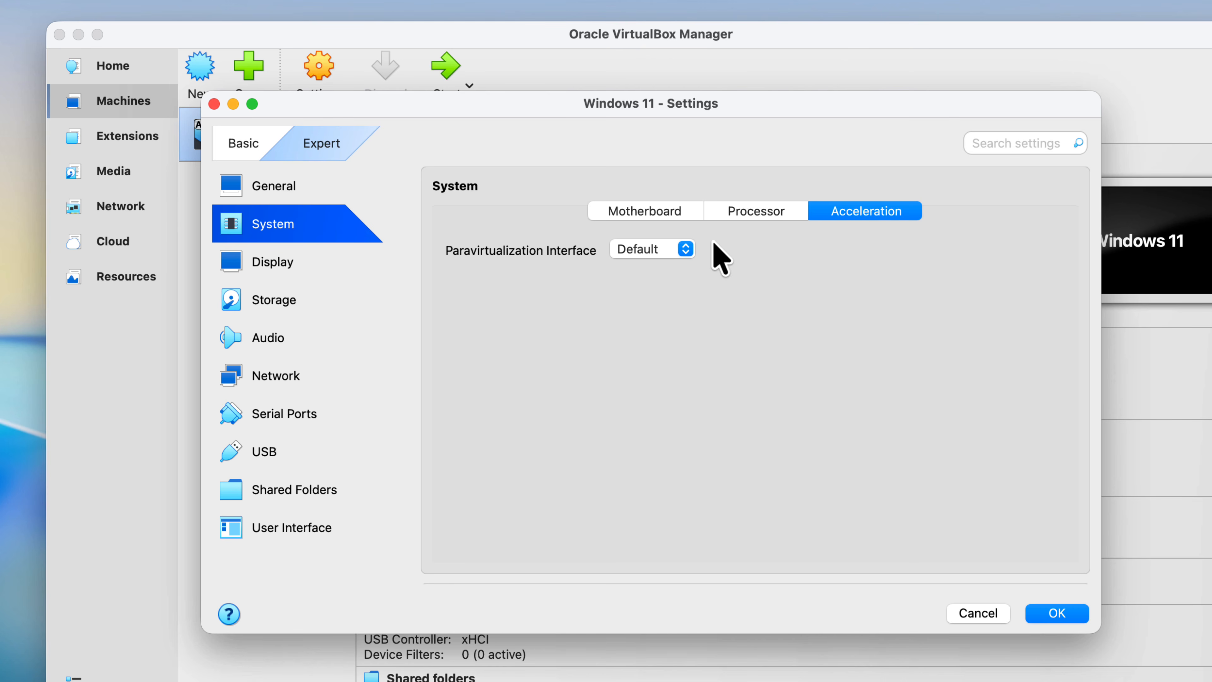
pyautogui.click(629, 249)
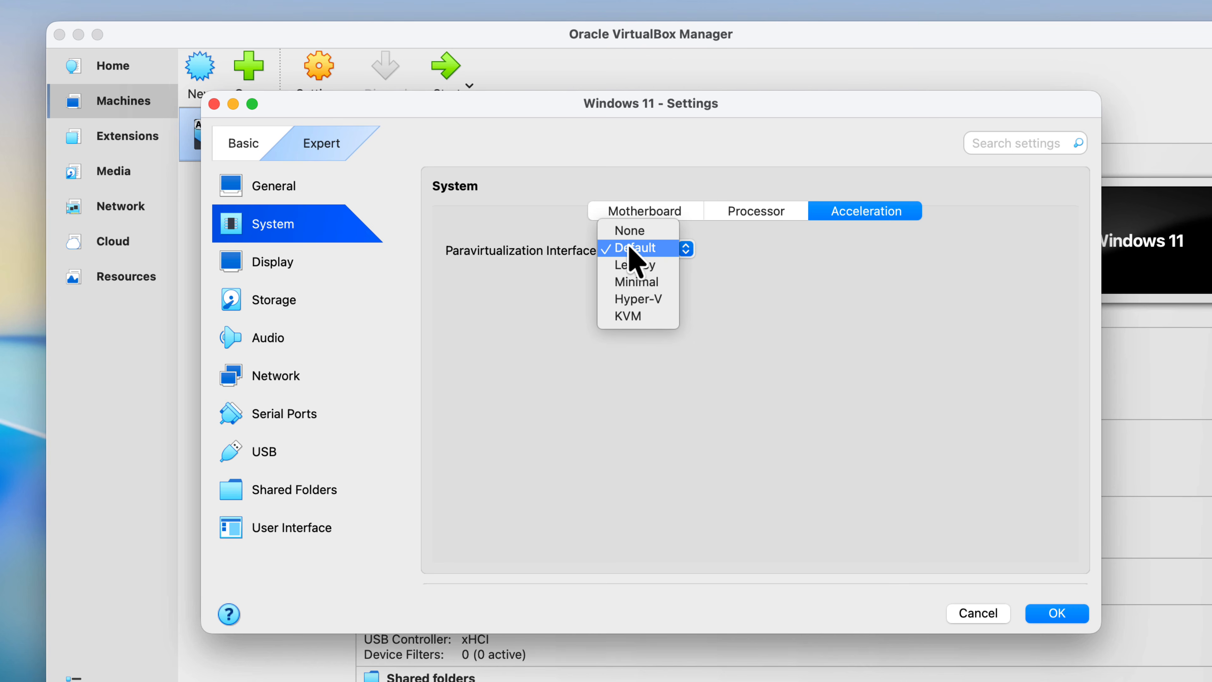
pyautogui.click(639, 299)
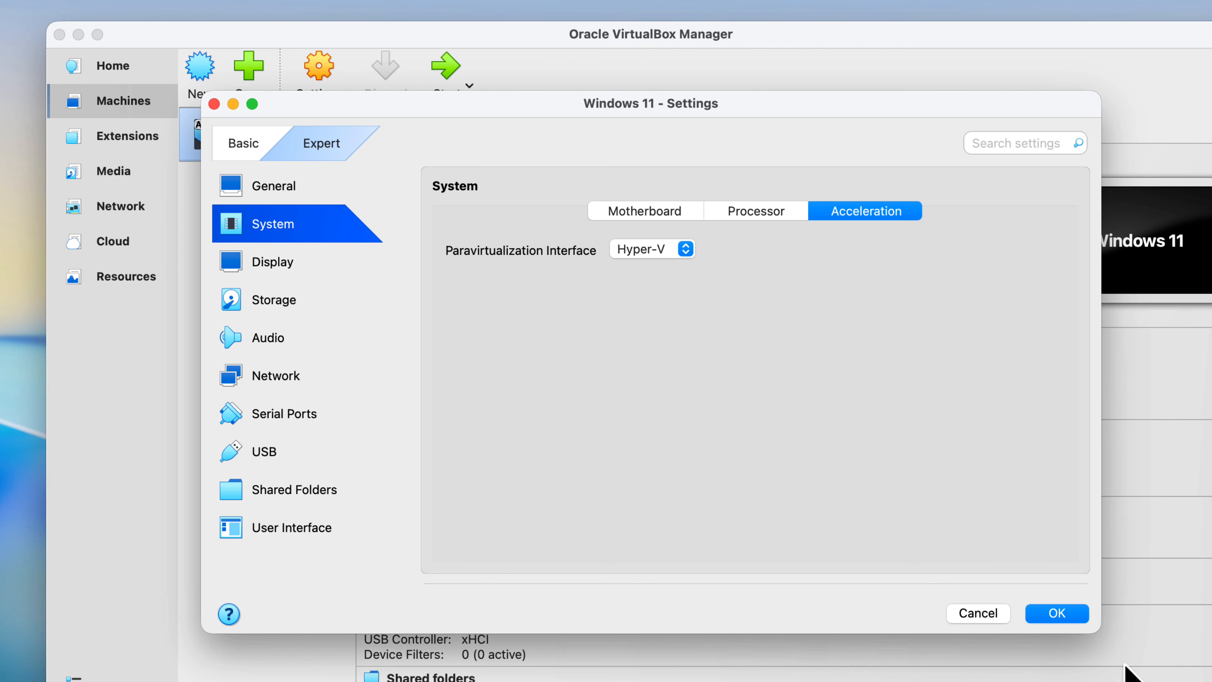
# Apply the machine settings and start the Windows 11 virtual machine, restarting it if it aborts
pyautogui.click(1058, 613)
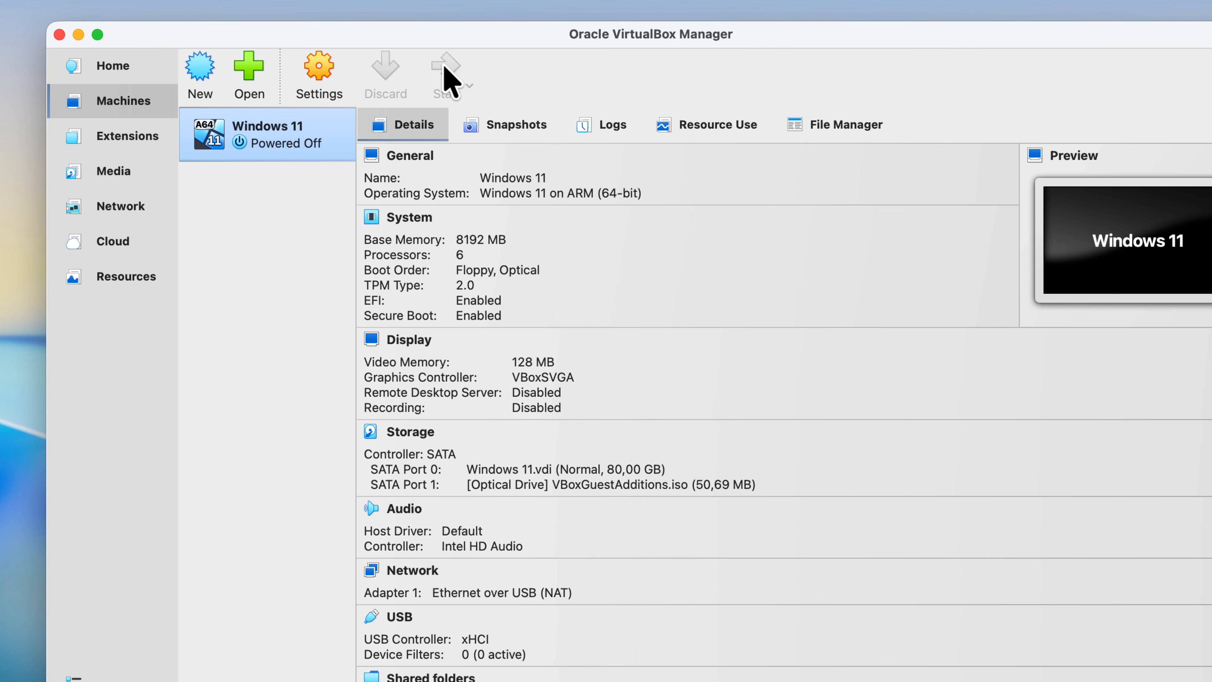
pyautogui.click(446, 76)
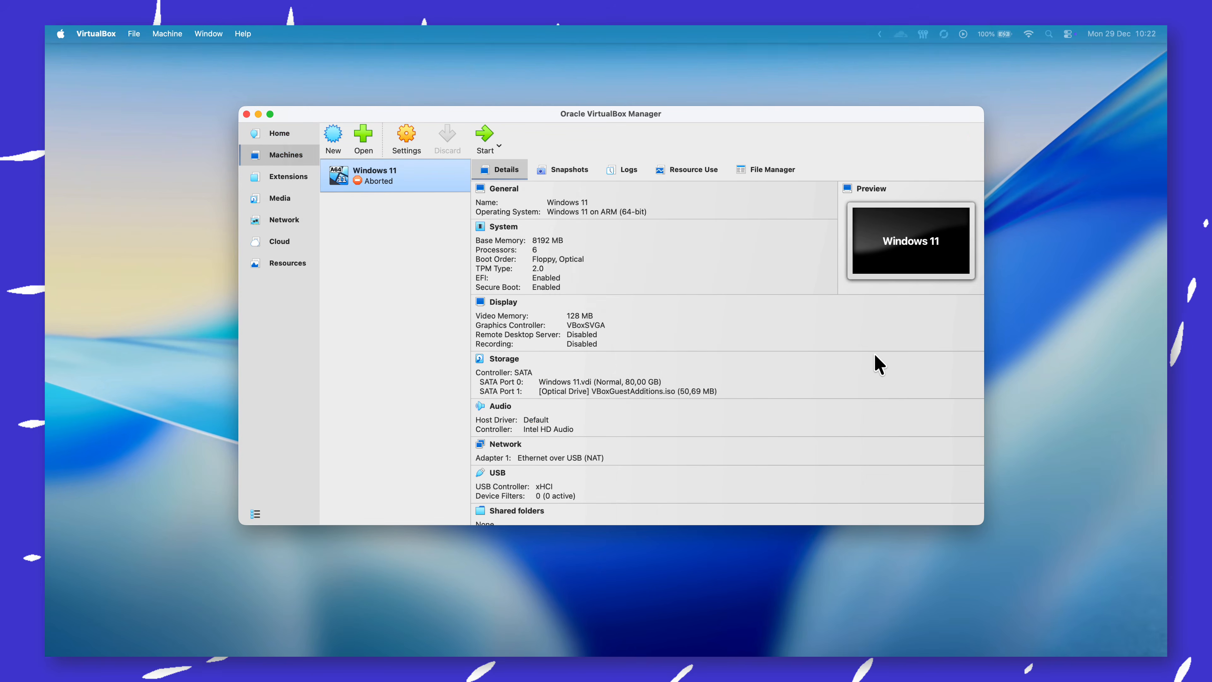
pyautogui.click(444, 67)
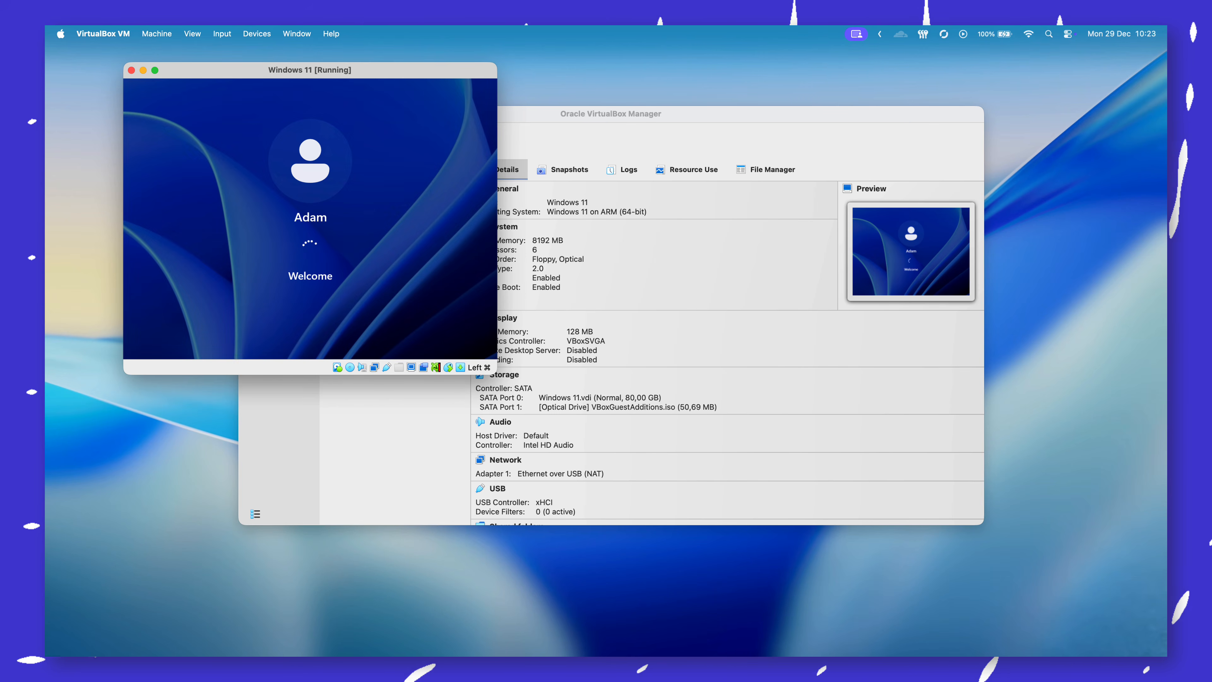
# Minimize the VirtualBox Manager, then move and enlarge the running Windows 11 machine window until it fills most of the Mac desktop
pyautogui.moveTo(497, 373)
pyautogui.mouseDown()
pyautogui.moveTo(624, 415)
pyautogui.moveTo(512, 377)
pyautogui.mouseUp()
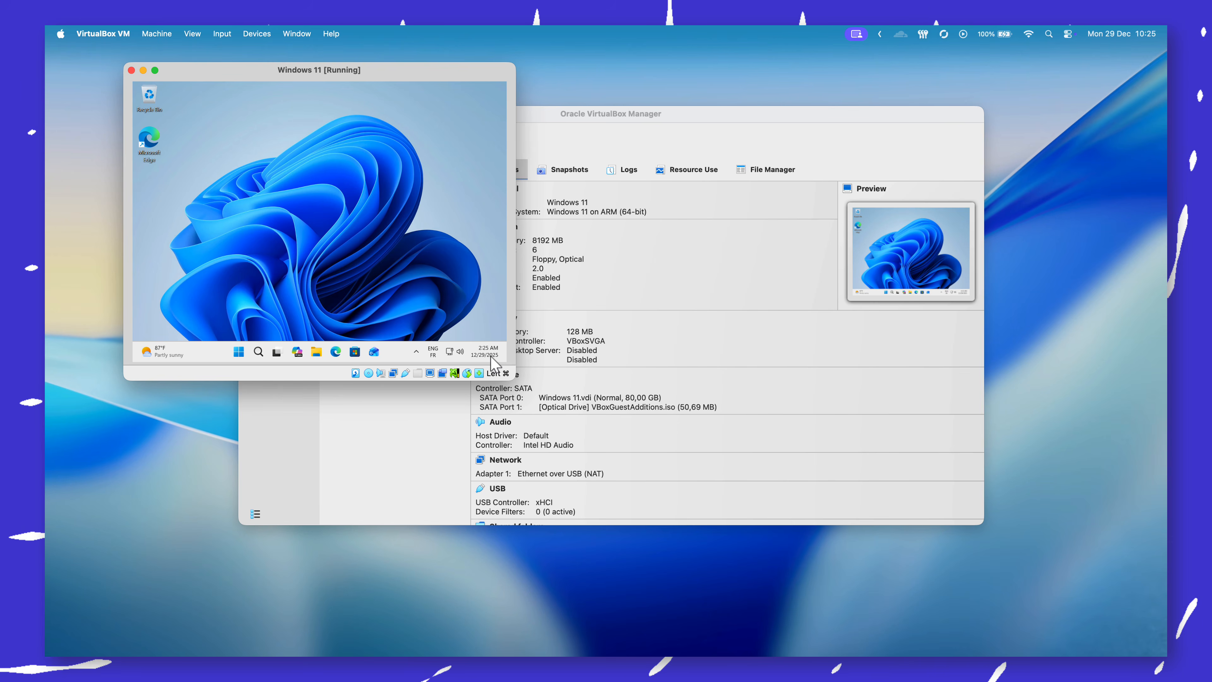
pyautogui.moveTo(413, 70); pyautogui.dragTo(603, 114)
pyautogui.click(263, 114)
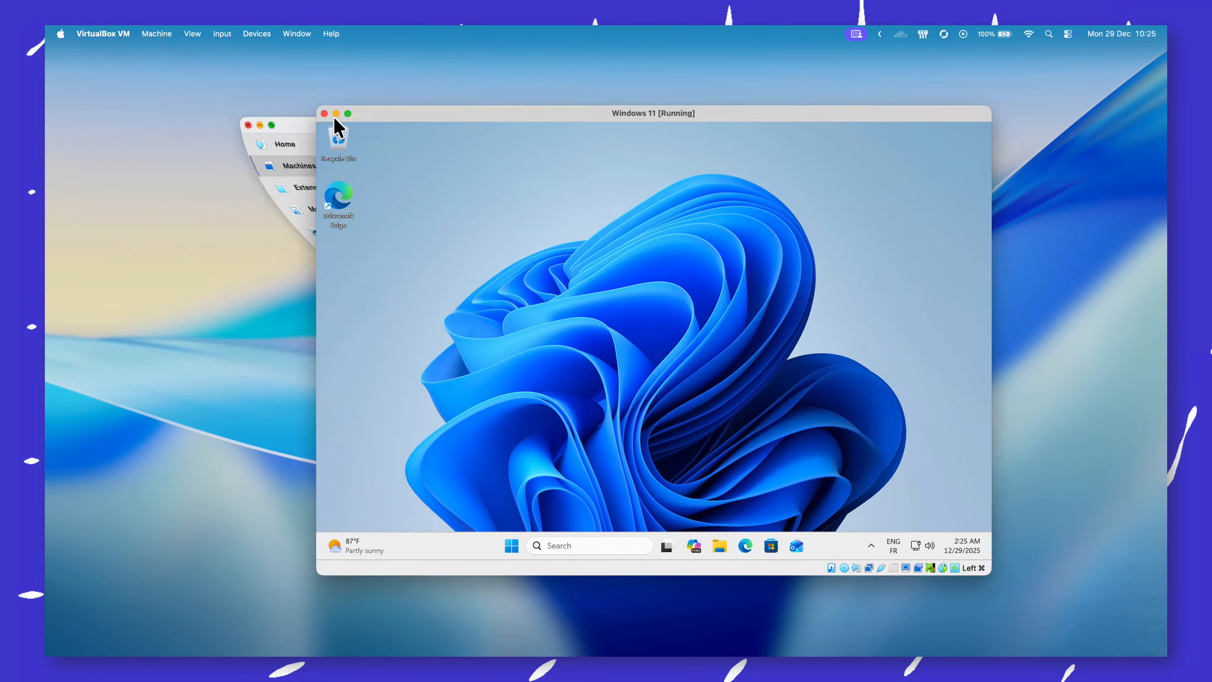
pyautogui.moveTo(368, 114); pyautogui.dragTo(218, 65)
pyautogui.moveTo(839, 527); pyautogui.dragTo(1072, 603)
pyautogui.moveTo(471, 65); pyautogui.dragTo(447, 64)
pyautogui.moveTo(1047, 602); pyautogui.dragTo(1098, 611)
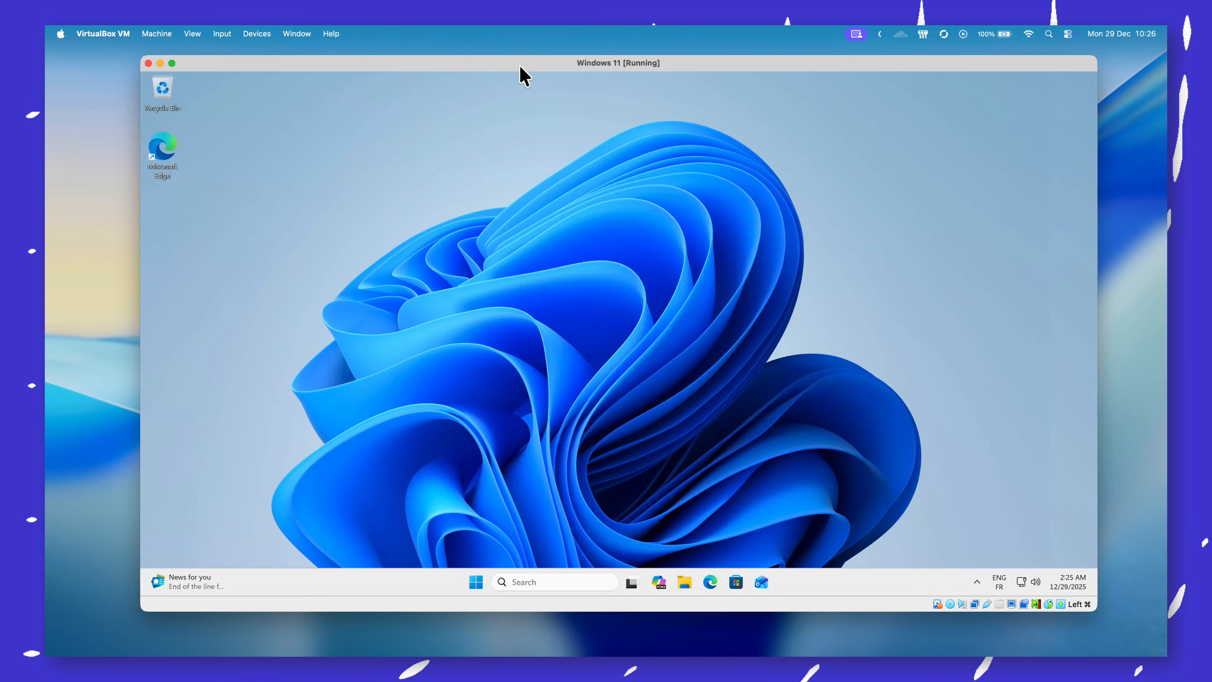
# Return Windows to its lock screen through the account options and sign back in to the desktop
pyautogui.click(474, 585)
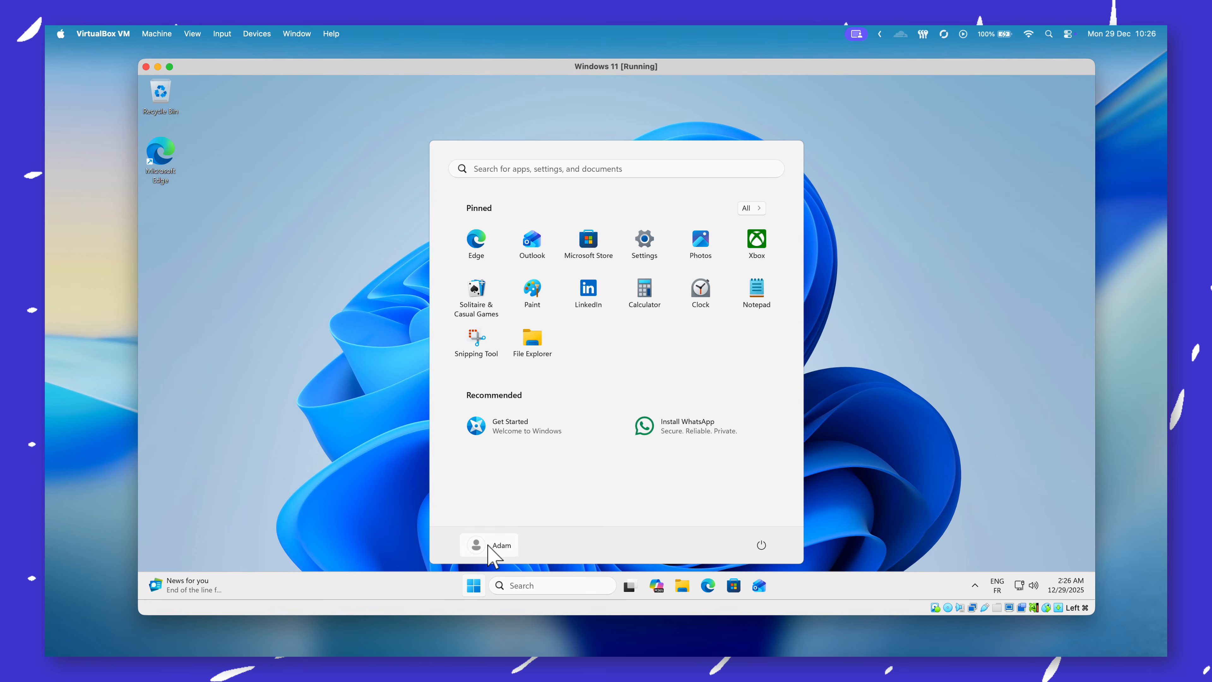
pyautogui.click(476, 545)
pyautogui.click(620, 475)
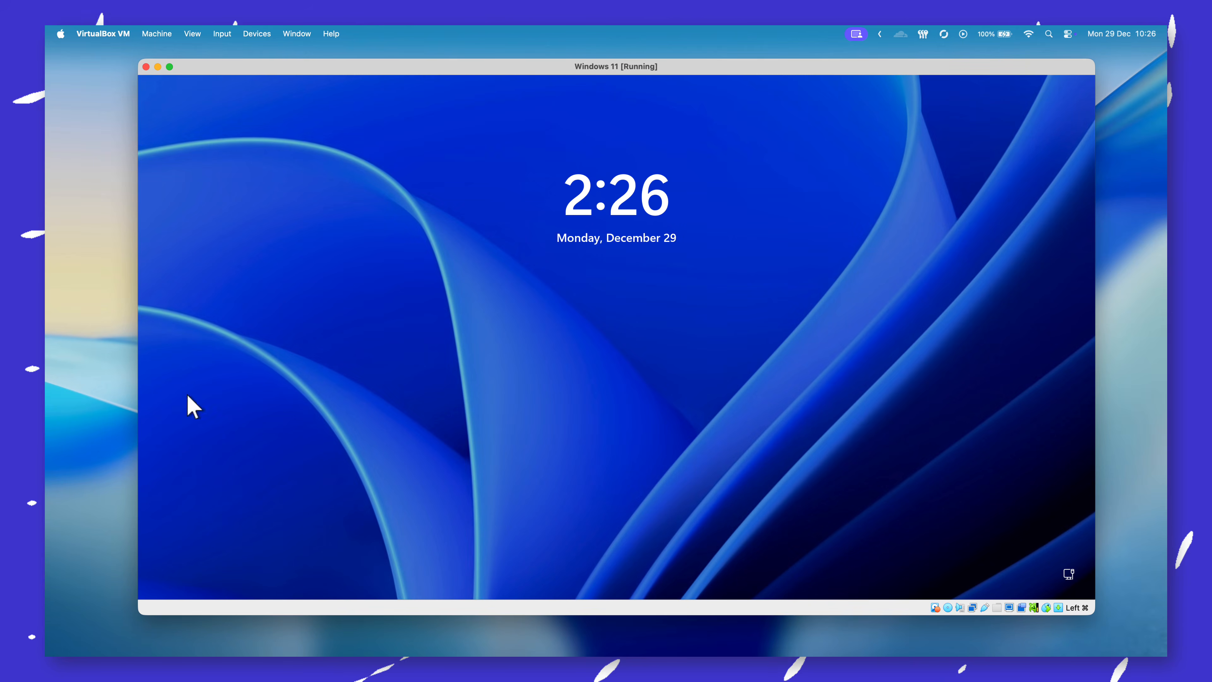
pyautogui.click(549, 393)
pyautogui.press('Return')
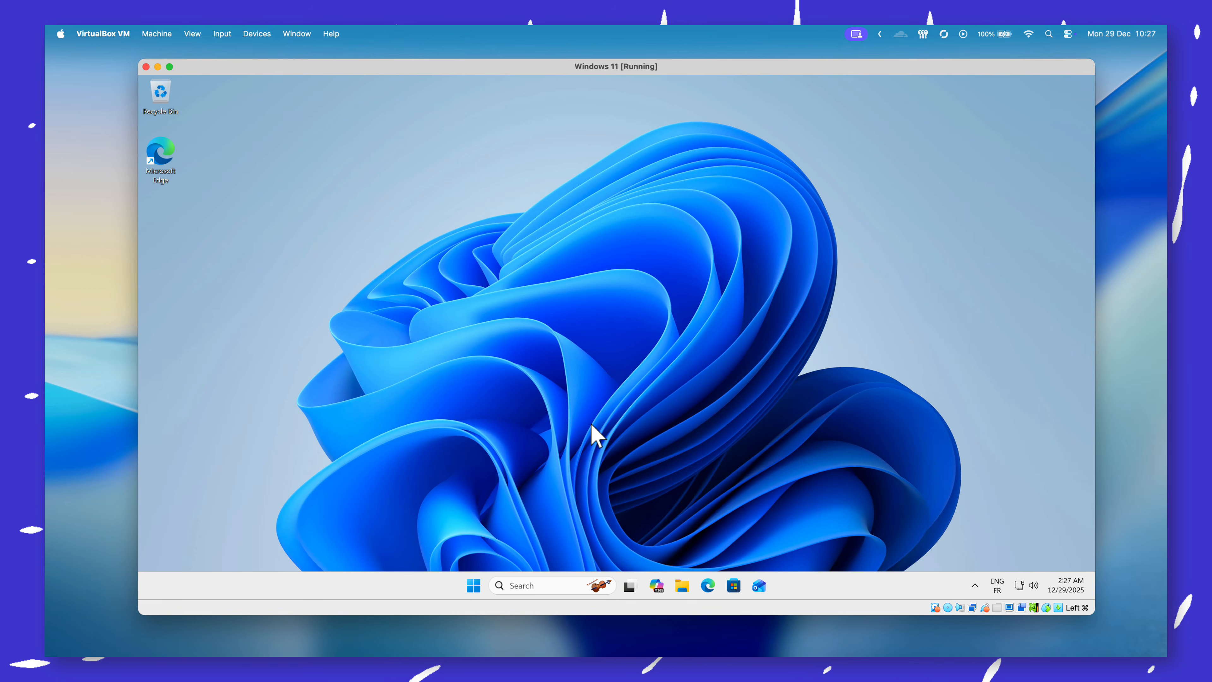
# View This PC in File Explorer inside the virtual machine
pyautogui.click(682, 585)
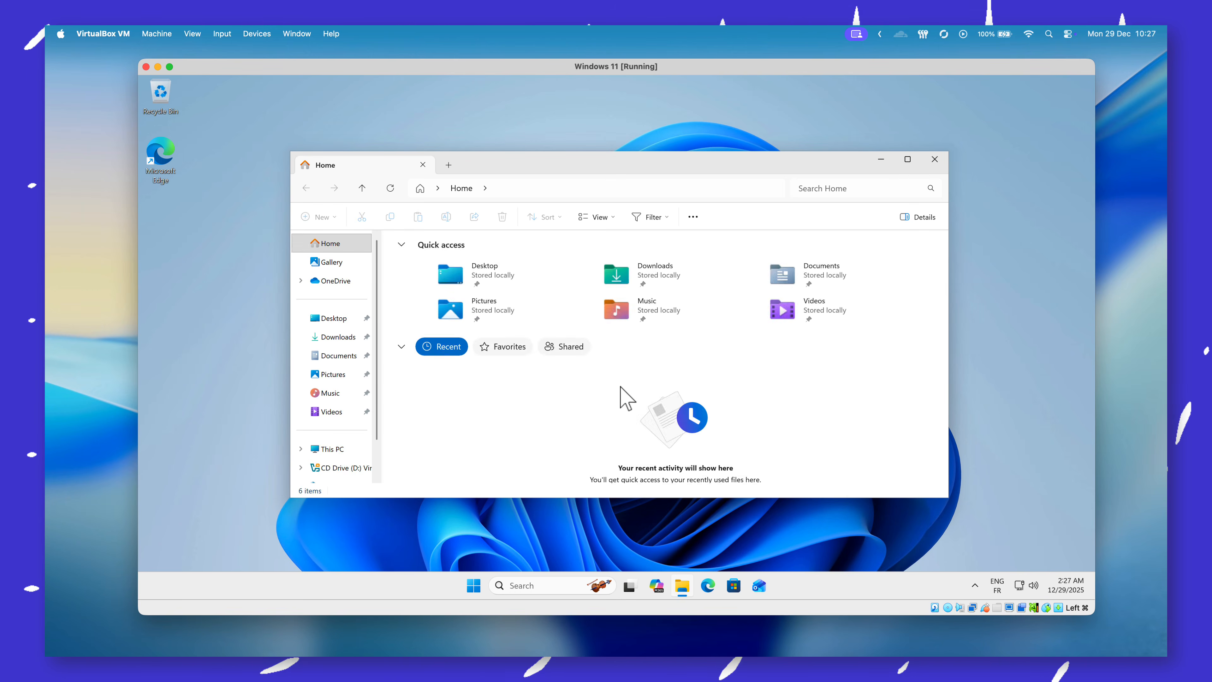
pyautogui.click(332, 449)
# Examine the device's About page in the Windows System settings and return to the Settings home page
pyautogui.click(474, 585)
pyautogui.click(645, 238)
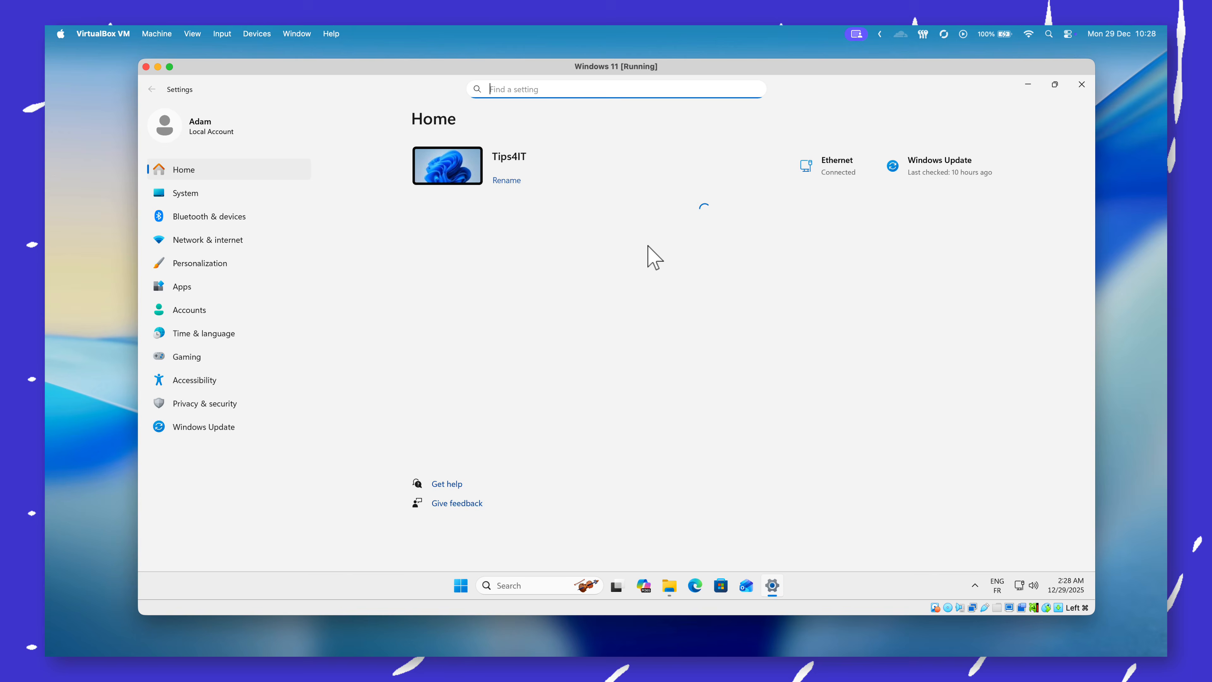
pyautogui.click(200, 192)
pyautogui.scroll(-10, 559, 434)
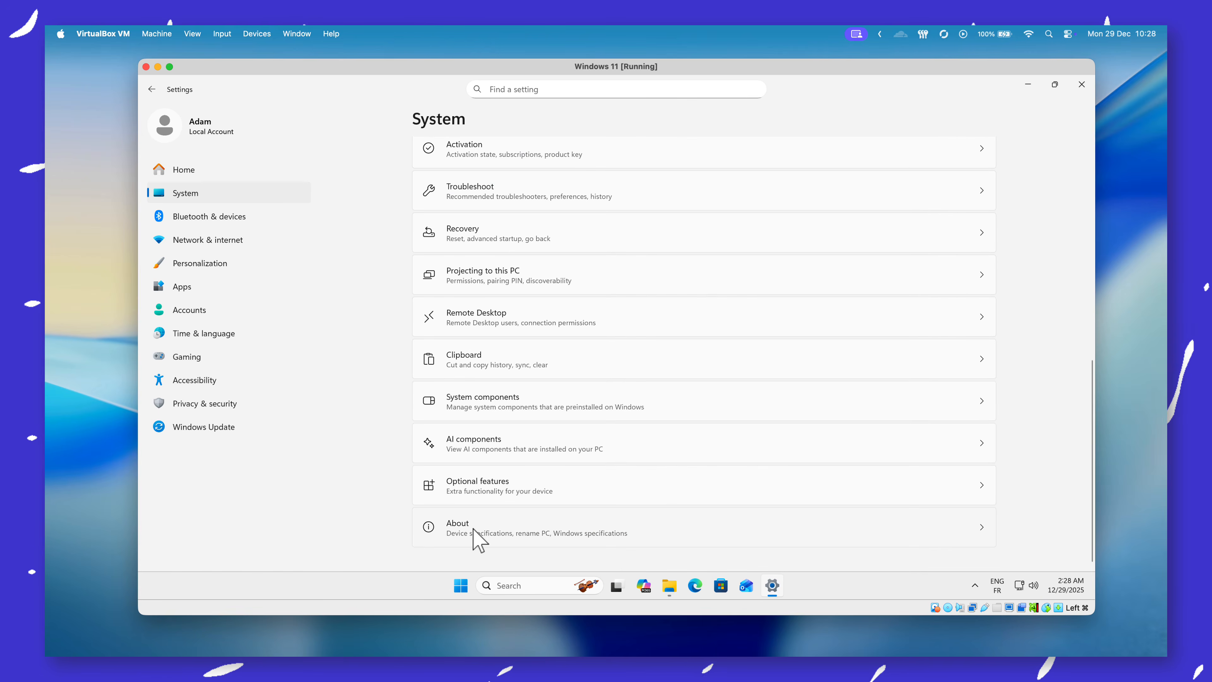
pyautogui.click(477, 530)
pyautogui.click(151, 89)
pyautogui.click(151, 89)
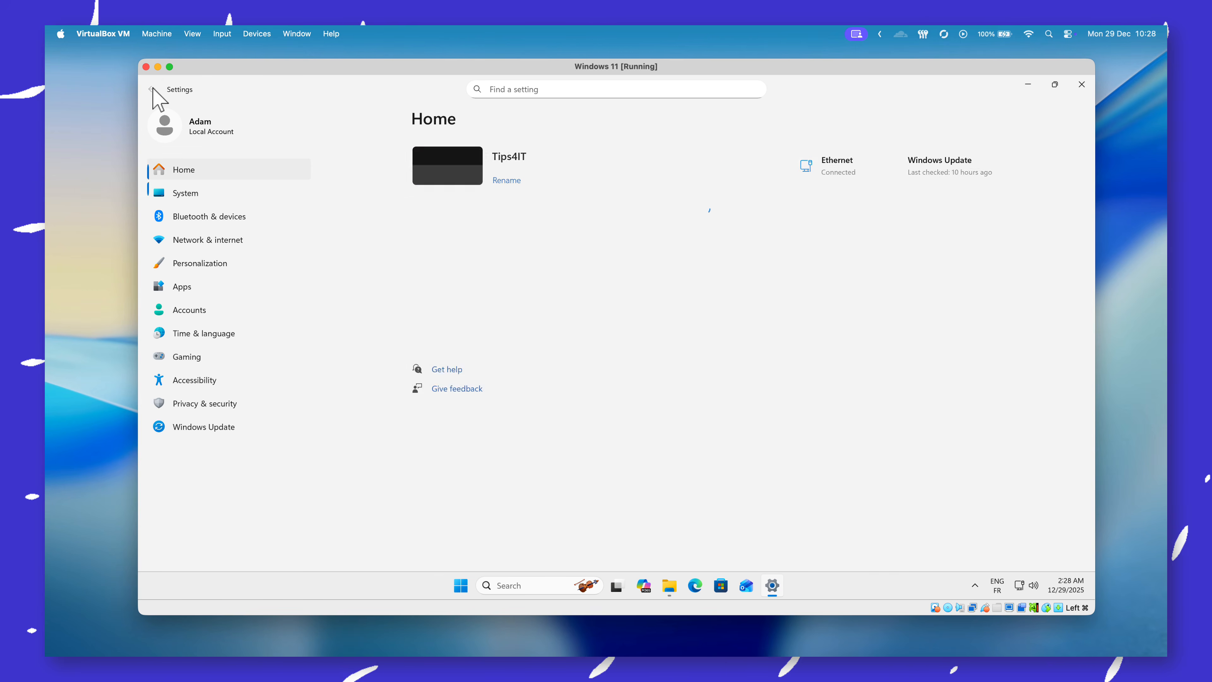